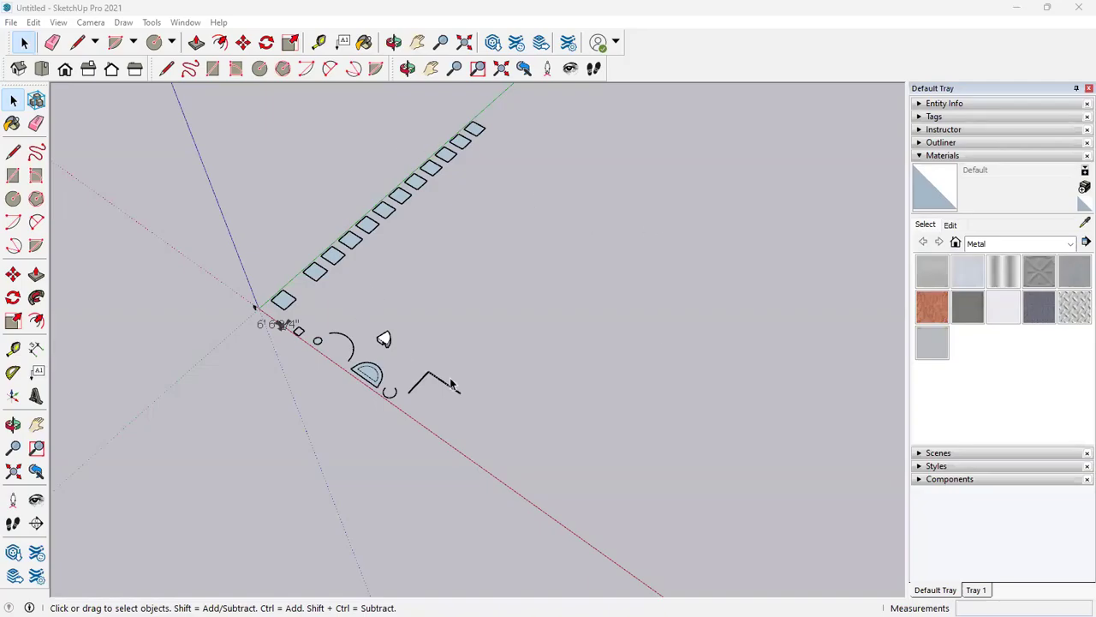
Show the entity details of the square at the far end of the row along the green axis.
{"action": "middle_click_drag", "start_coordinate": [321, 311], "coordinate": [565, 334]}
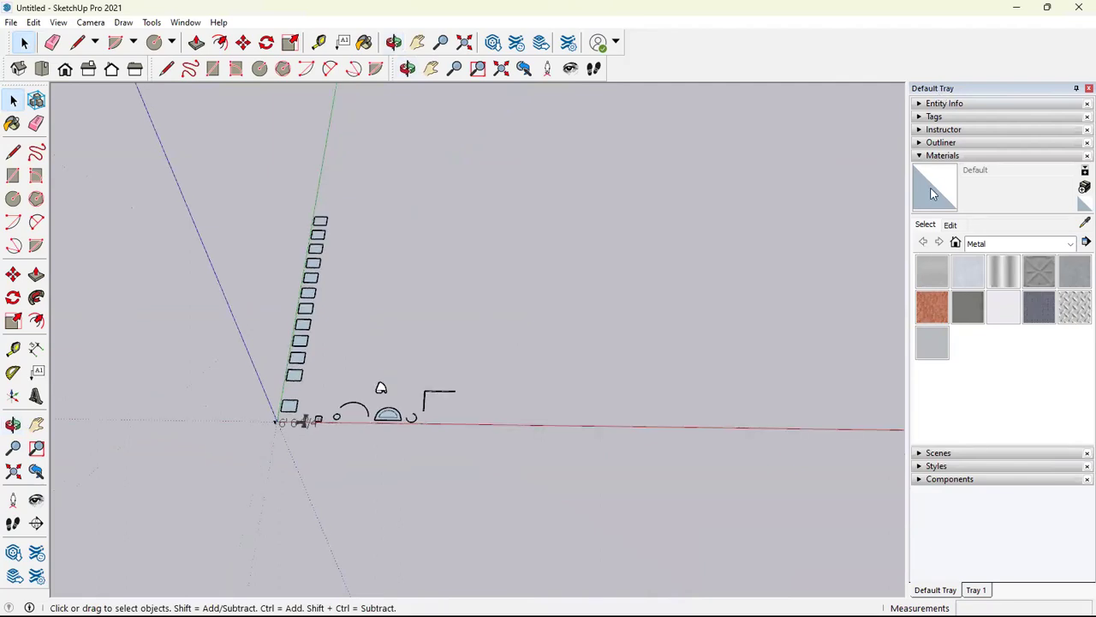
{"action": "left_click", "coordinate": [944, 104]}
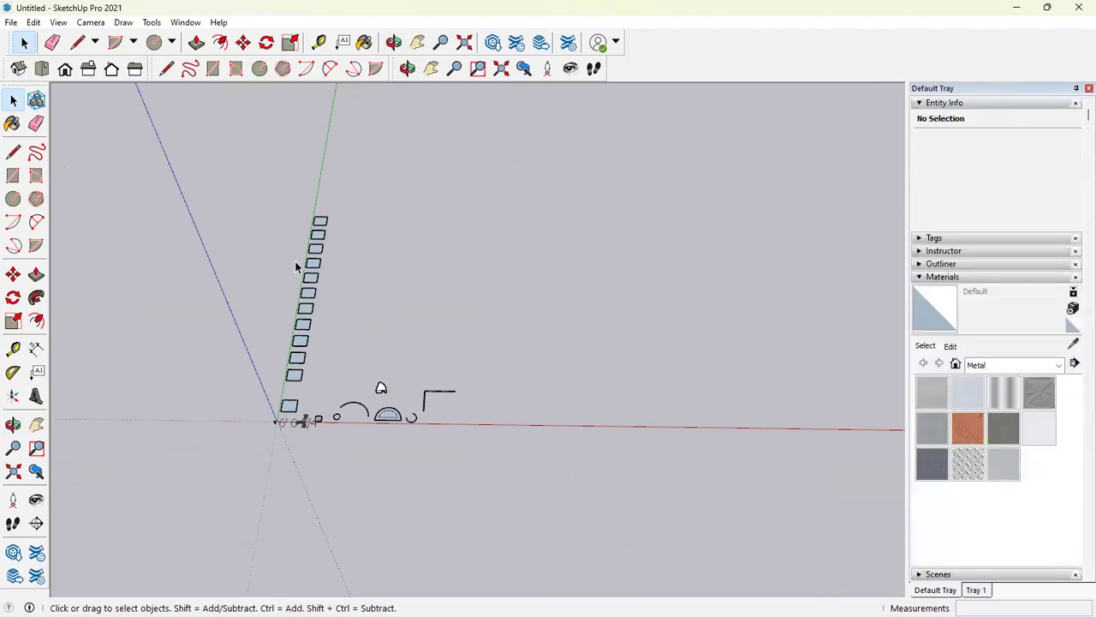
{"action": "left_click_drag", "start_coordinate": [313, 226], "coordinate": [314, 227]}
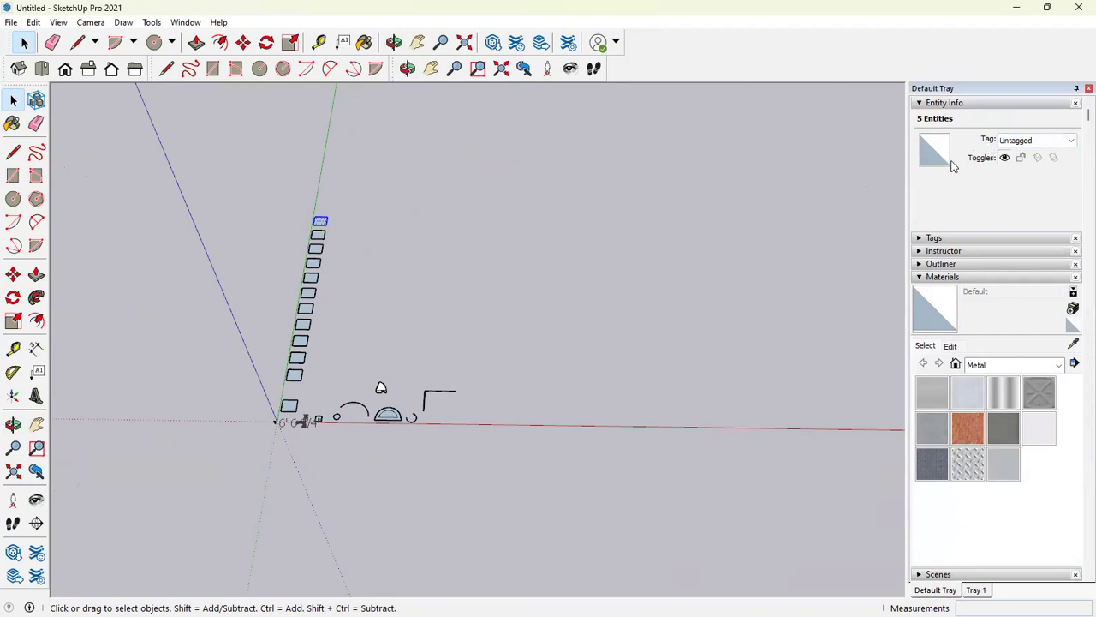
Add a new tag named "wall" to the model and clear the selection.
{"action": "left_click", "coordinate": [959, 239]}
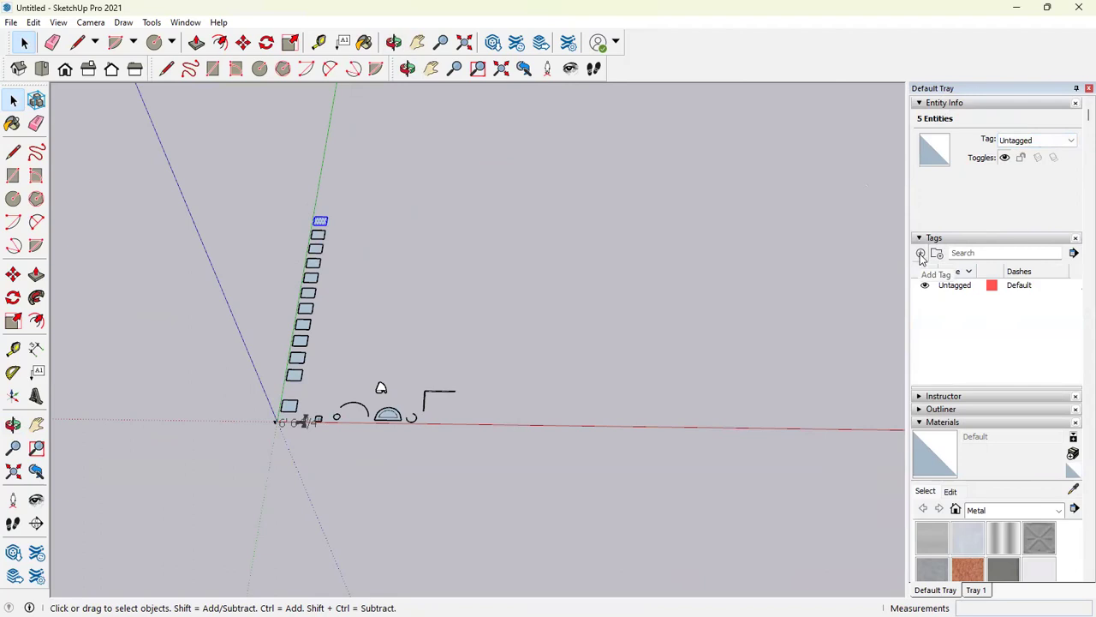
{"action": "left_click", "coordinate": [921, 253]}
{"action": "type", "text": "wall"}
{"action": "key", "text": "Return"}
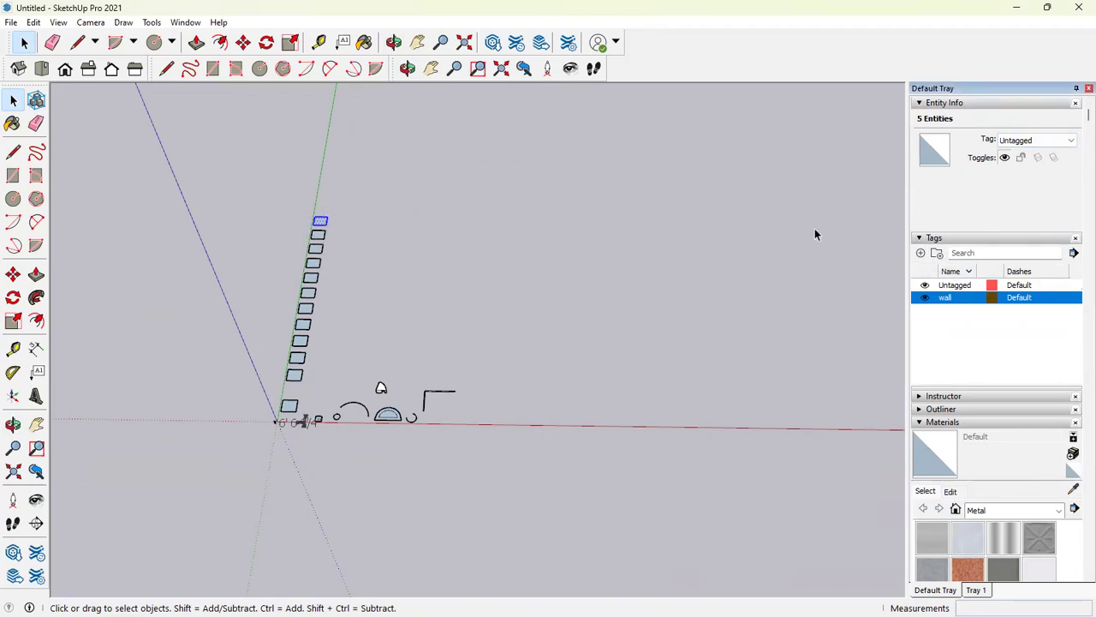
{"action": "left_click", "coordinate": [446, 261]}
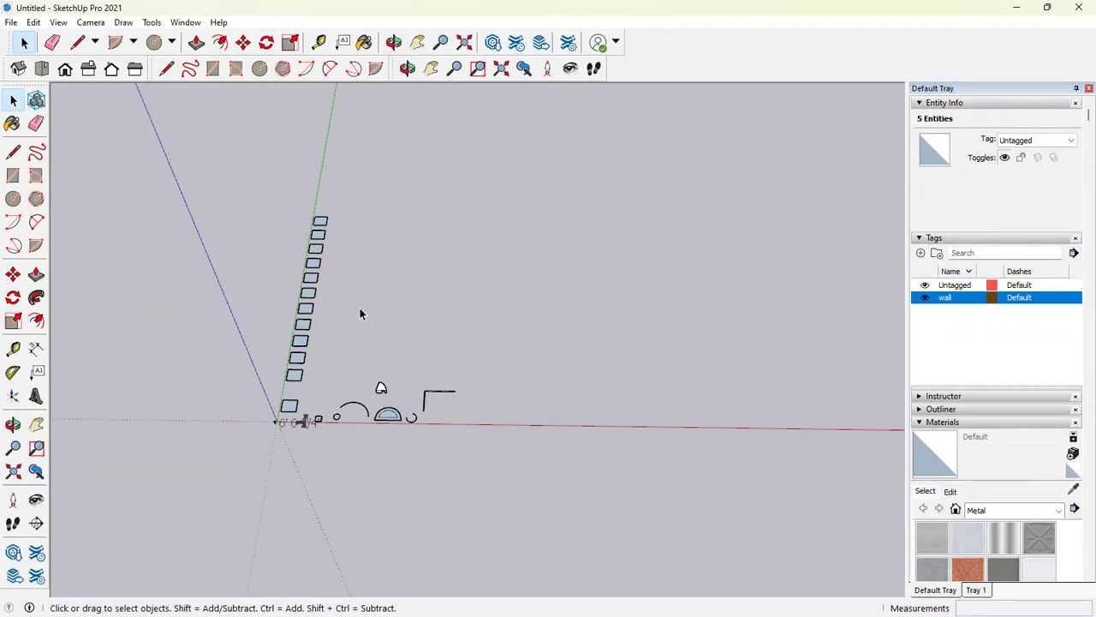
Assign the farthest square of the row, including its bounding edges, to the wall tag.
{"action": "scroll", "coordinate": [331, 257], "scroll_direction": "up", "scroll_amount": 3}
{"action": "left_click_drag", "start_coordinate": [282, 202], "coordinate": [282, 203]}
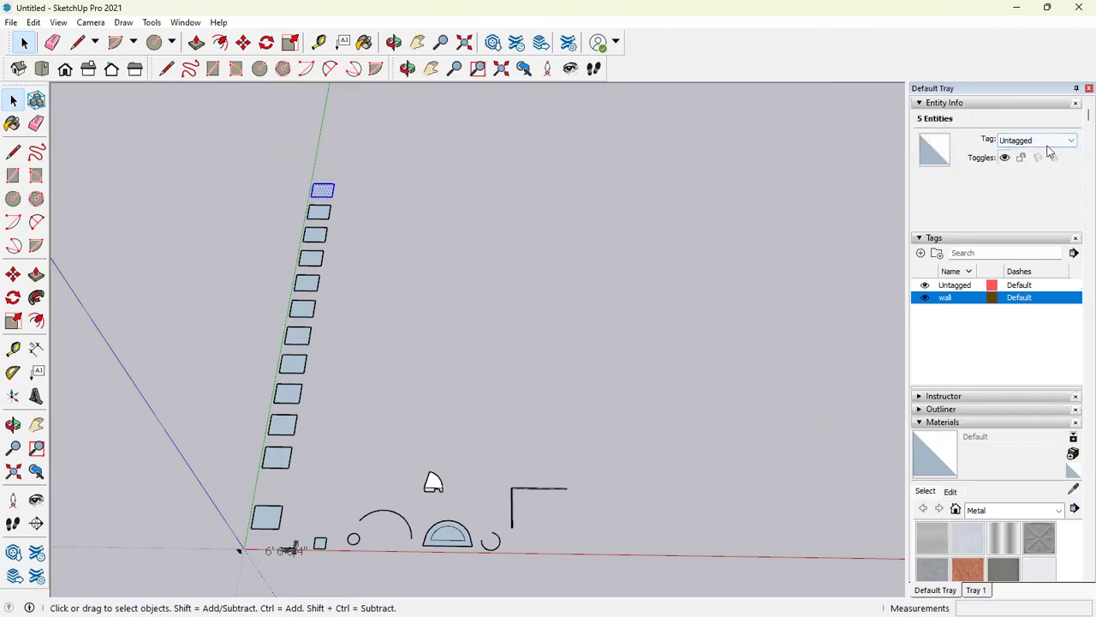
{"action": "left_click", "coordinate": [1045, 142]}
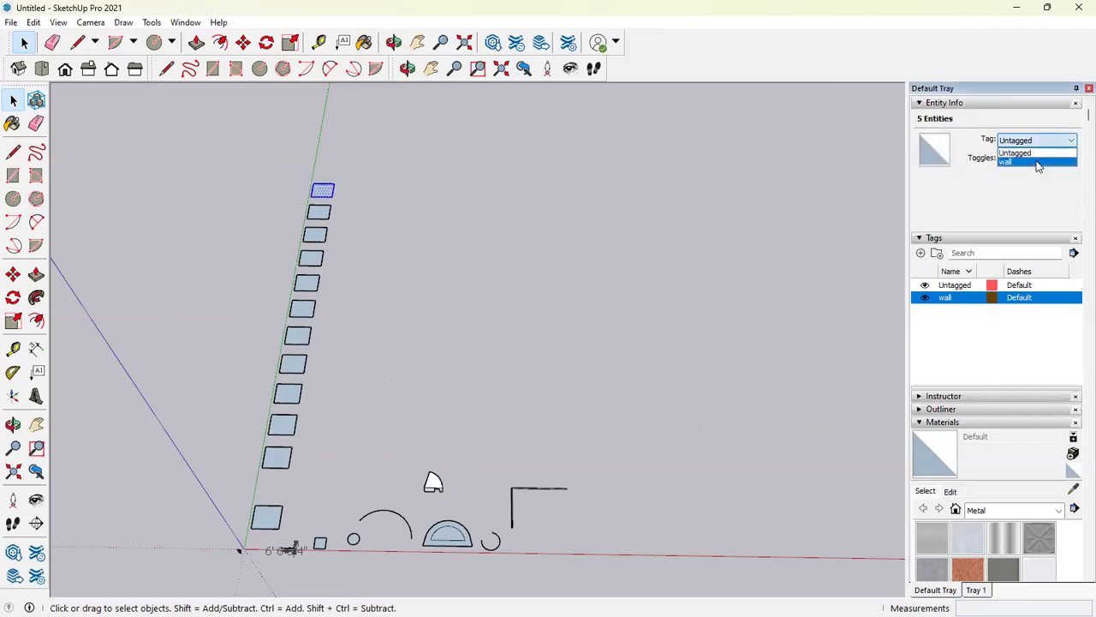
{"action": "left_click", "coordinate": [1023, 161]}
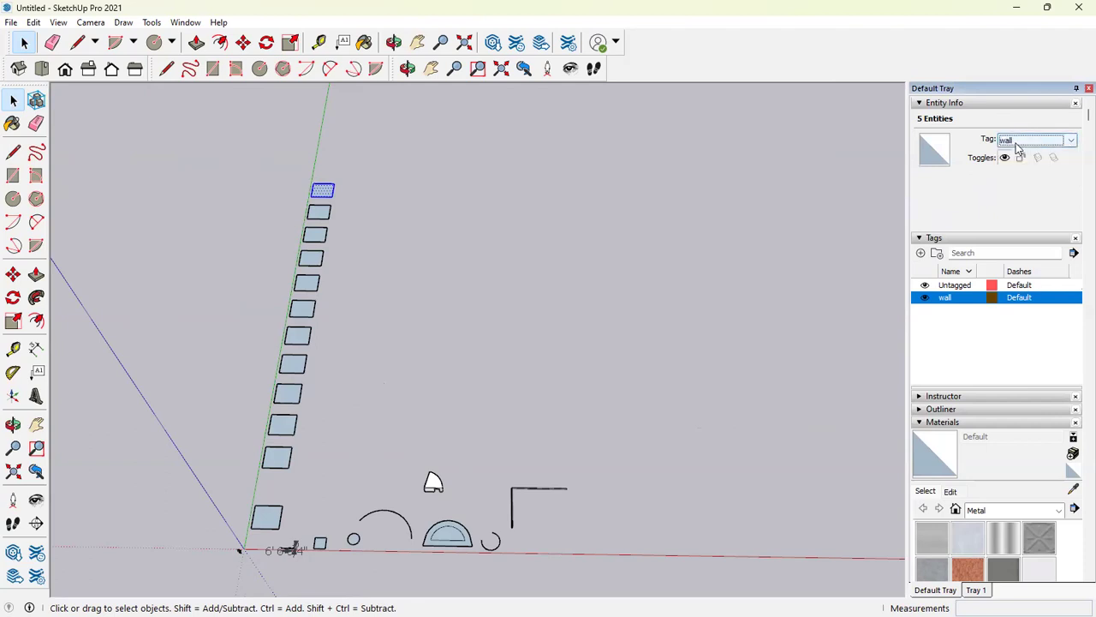
Hide all geometry assigned to the wall tag.
{"action": "left_click", "coordinate": [928, 290]}
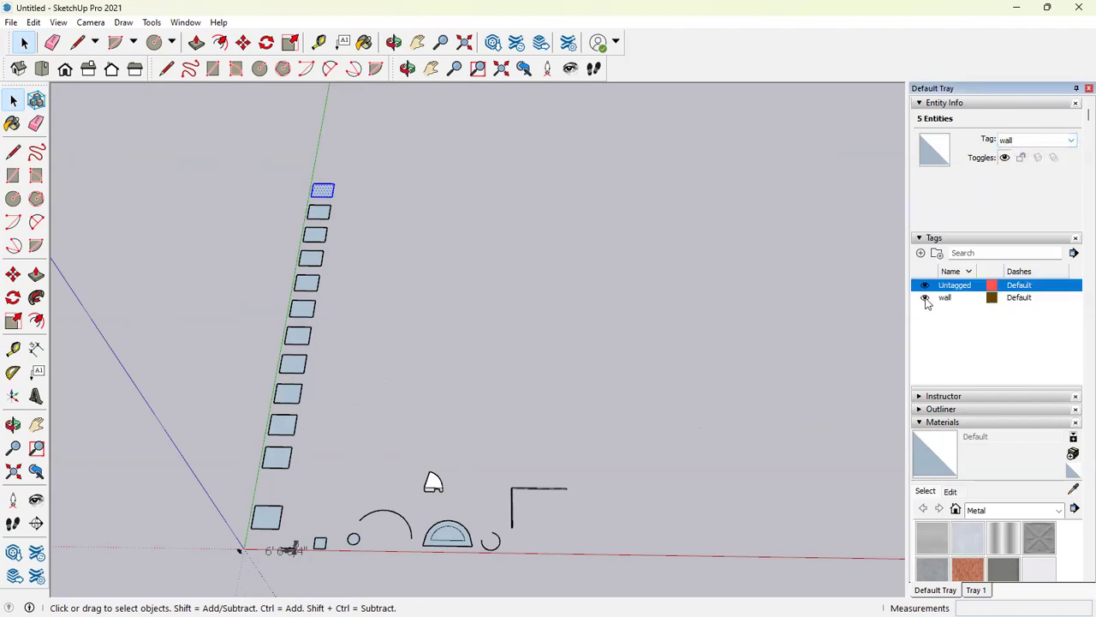
{"action": "left_click", "coordinate": [926, 301]}
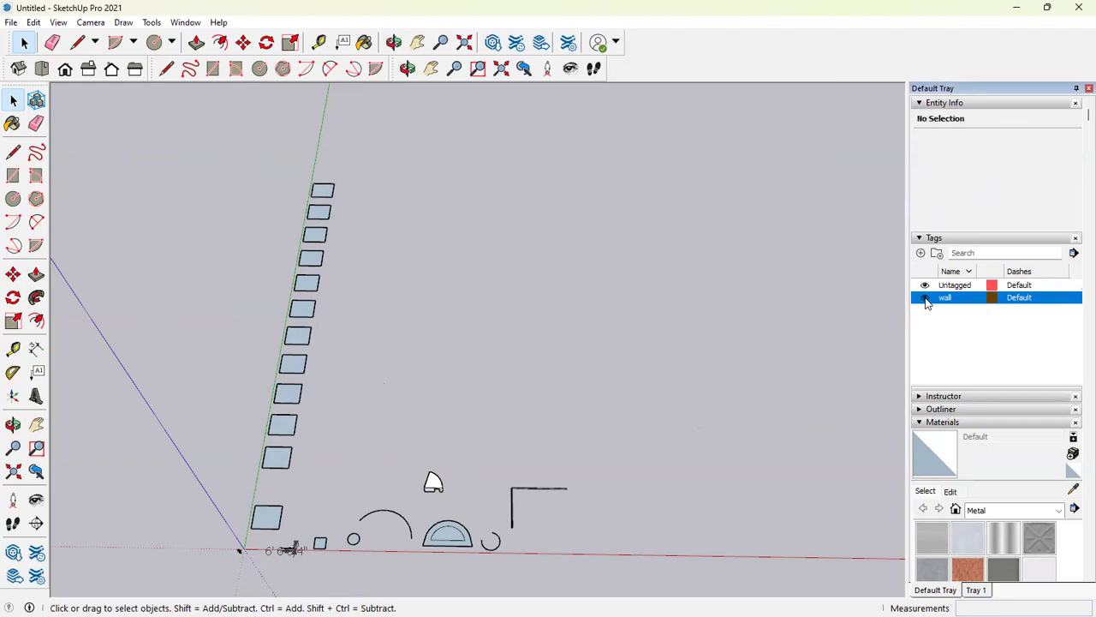
{"action": "left_click", "coordinate": [925, 299]}
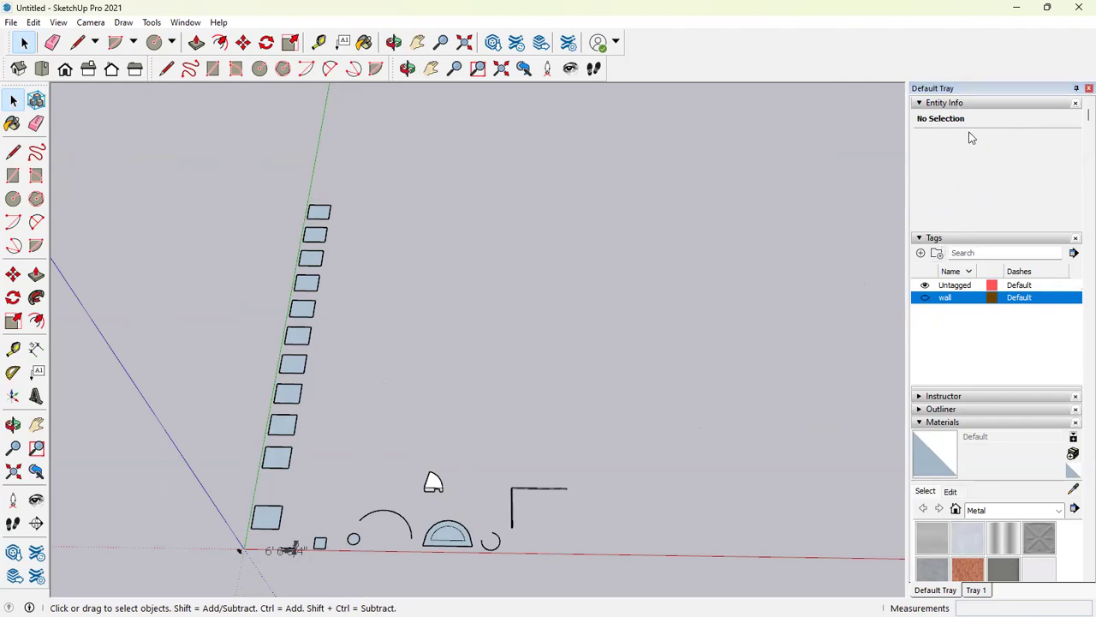
Put away the entity and tag settings and read the Instructor guidance for the Select tool.
{"action": "left_click", "coordinate": [966, 102]}
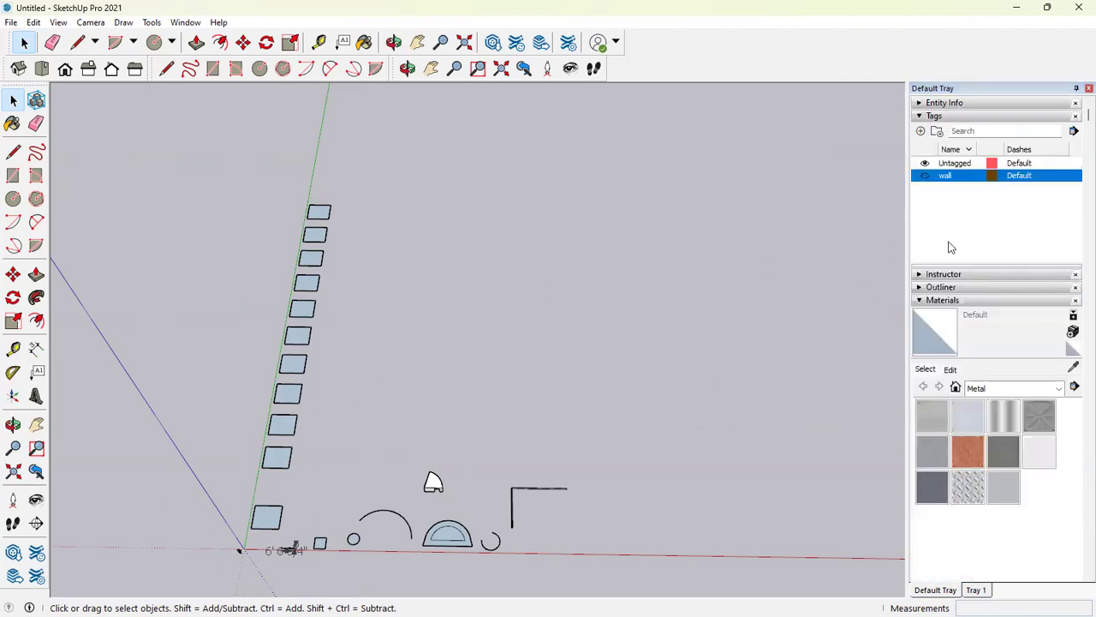
{"action": "left_click", "coordinate": [959, 117]}
{"action": "left_click", "coordinate": [951, 129]}
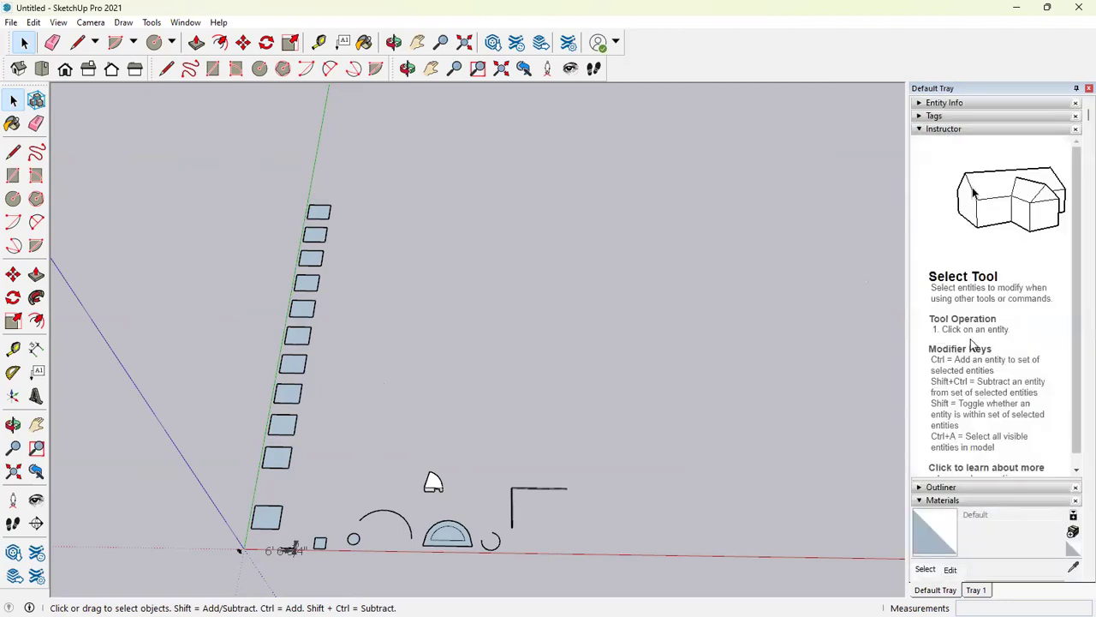
{"action": "scroll", "coordinate": [972, 343], "scroll_direction": "down", "scroll_amount": 3}
{"action": "scroll", "coordinate": [972, 342], "scroll_direction": "up", "scroll_amount": 3}
{"action": "scroll", "coordinate": [1078, 367], "scroll_direction": "down", "scroll_amount": 1}
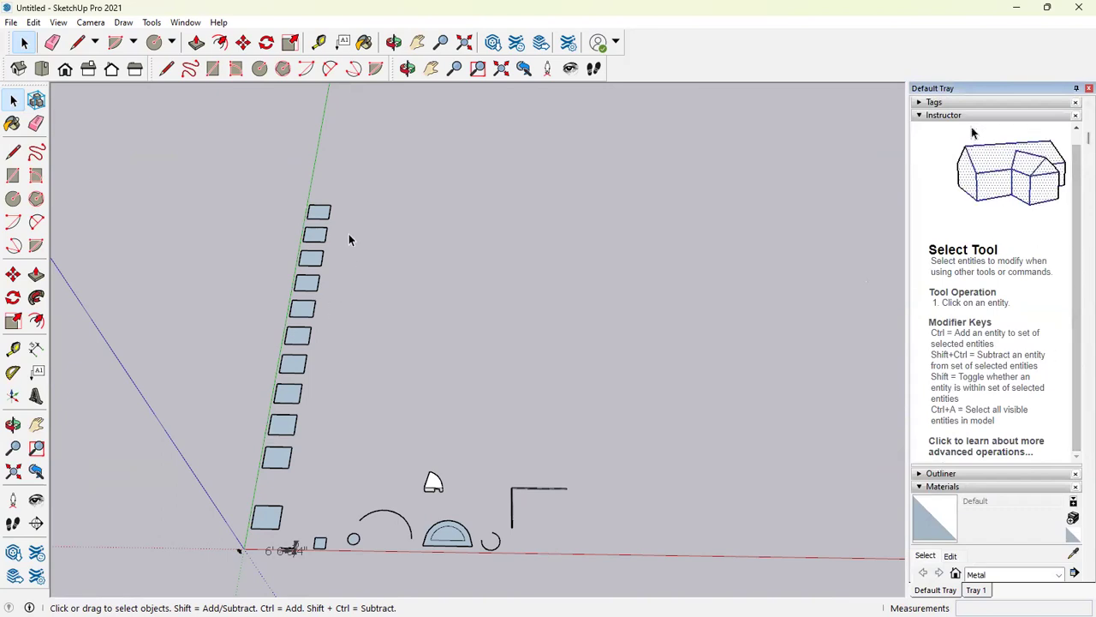
Select the farthest visible square's face, read the Instructor guidance for the Line tool, and close the guidance.
{"action": "left_click", "coordinate": [322, 214]}
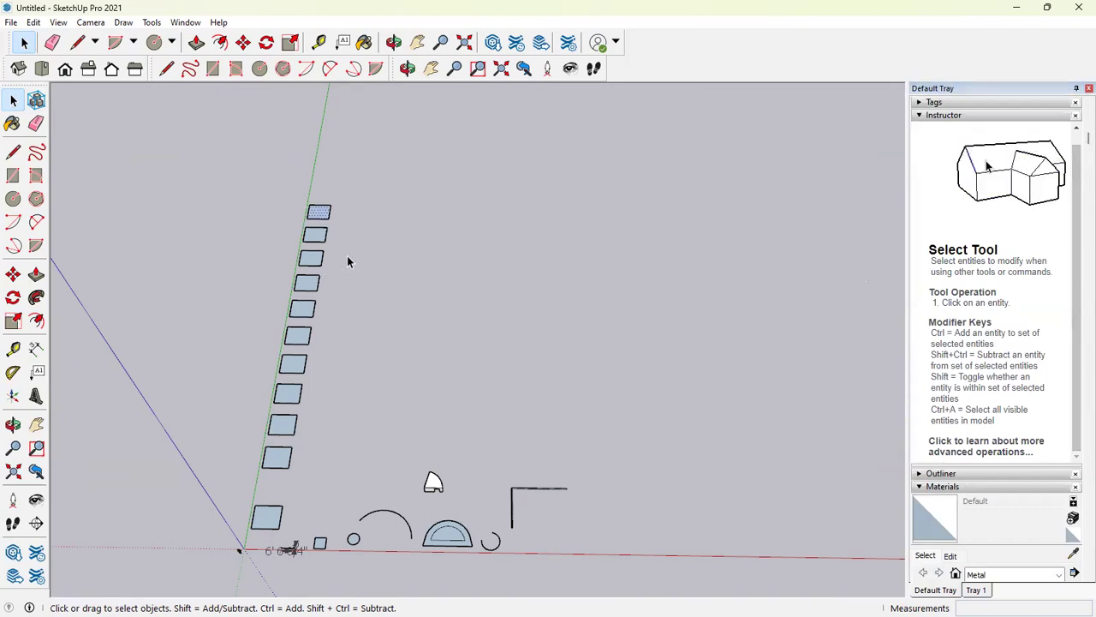
{"action": "key", "text": "l"}
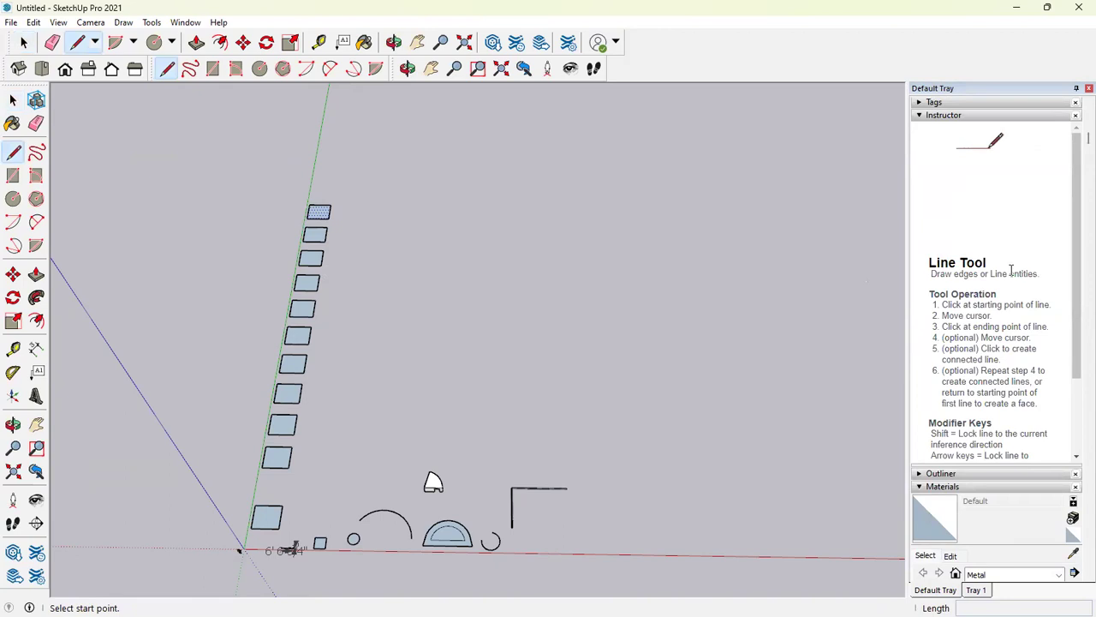
{"action": "scroll", "coordinate": [1028, 342], "scroll_direction": "down", "scroll_amount": 2}
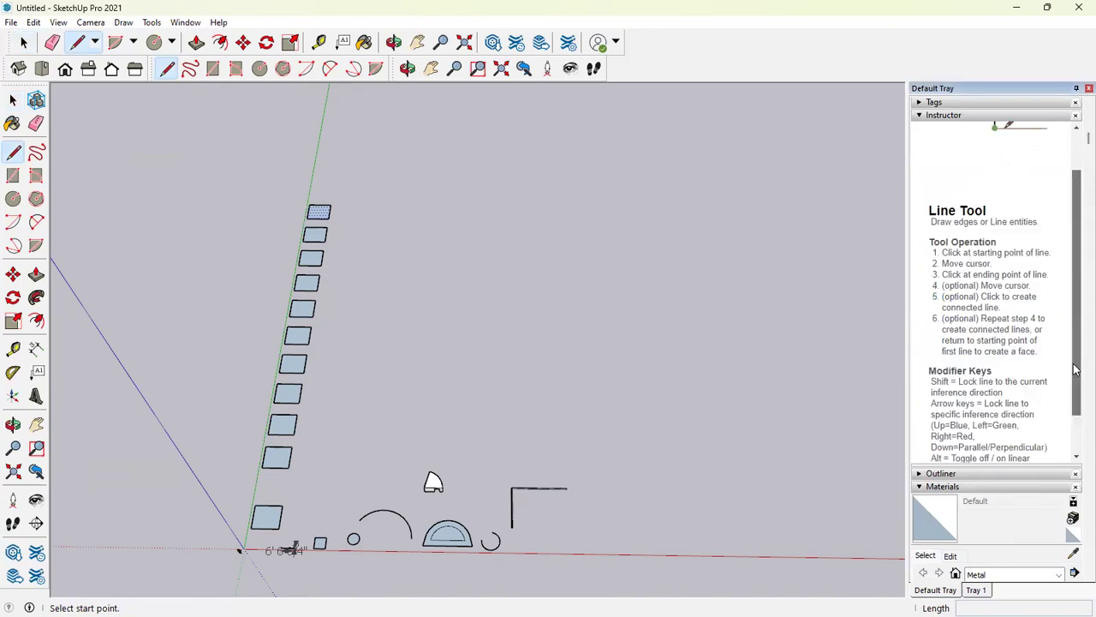
{"action": "scroll", "coordinate": [1007, 206], "scroll_direction": "up", "scroll_amount": 2}
{"action": "left_click", "coordinate": [985, 115]}
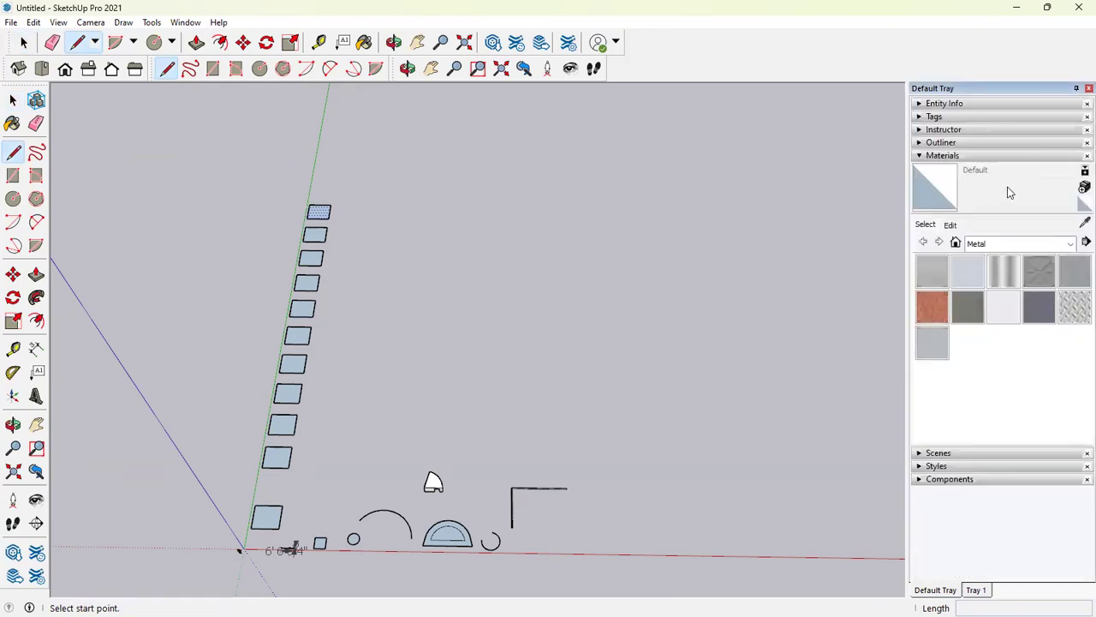
Examine the model's list of components in the Outliner, return to the Select tool, and close the list.
{"action": "left_click", "coordinate": [942, 142]}
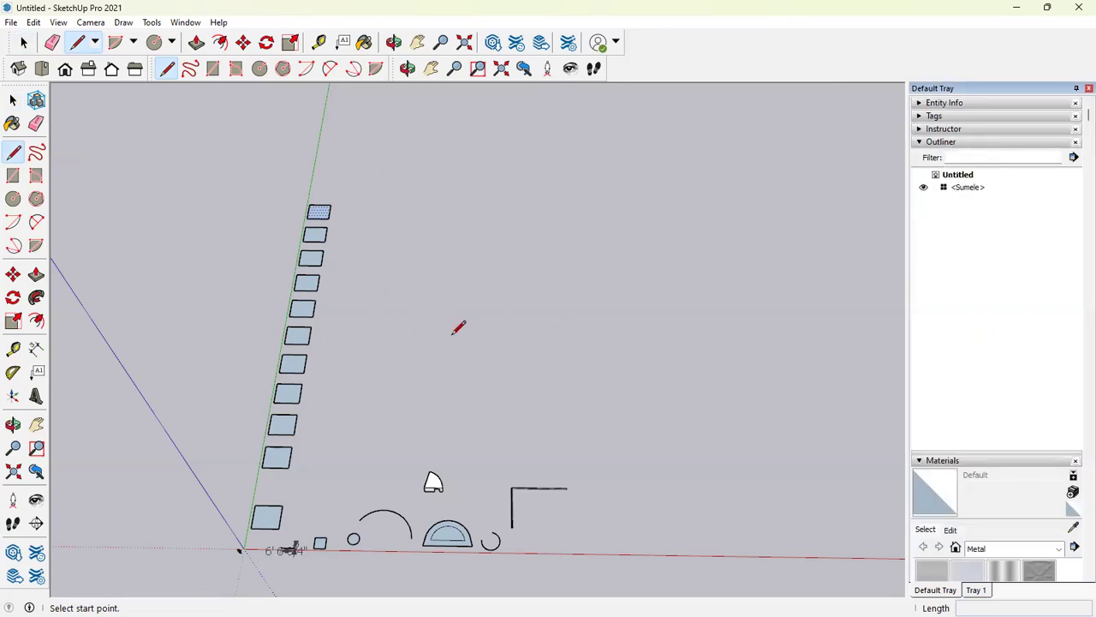
{"action": "left_click", "coordinate": [24, 42]}
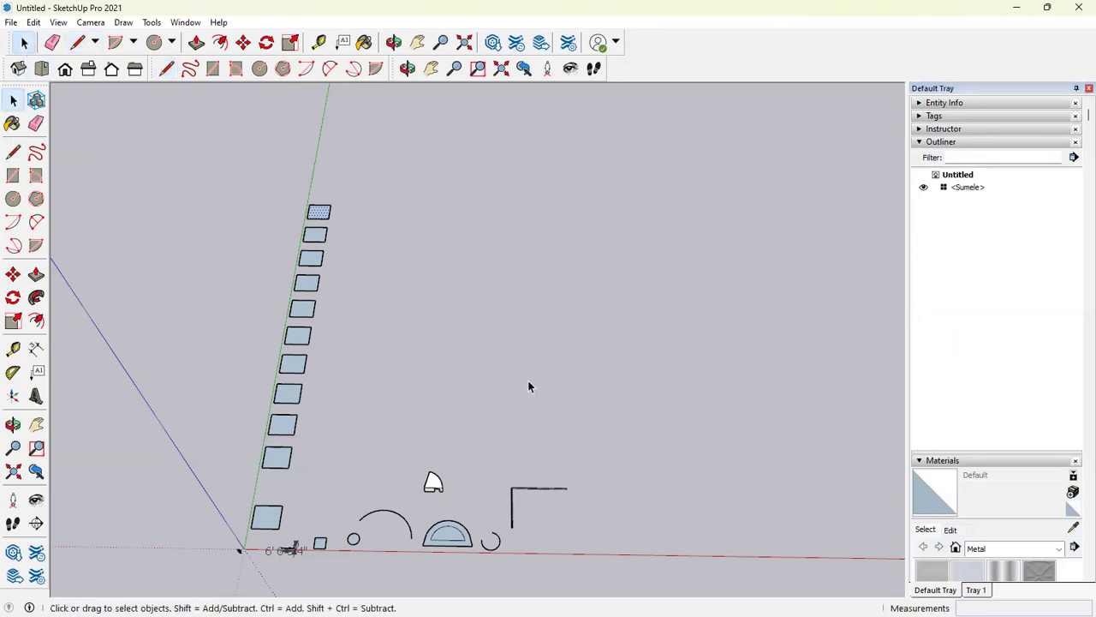
{"action": "scroll", "coordinate": [557, 511], "scroll_direction": "up", "scroll_amount": 3}
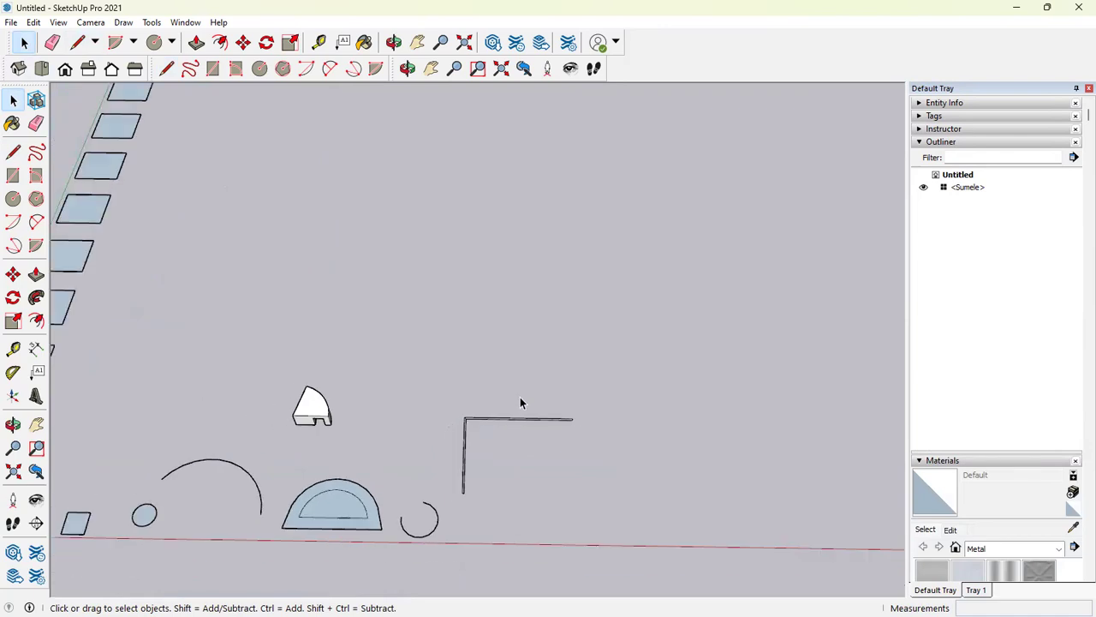
{"action": "scroll", "coordinate": [519, 402], "scroll_direction": "down", "scroll_amount": 2}
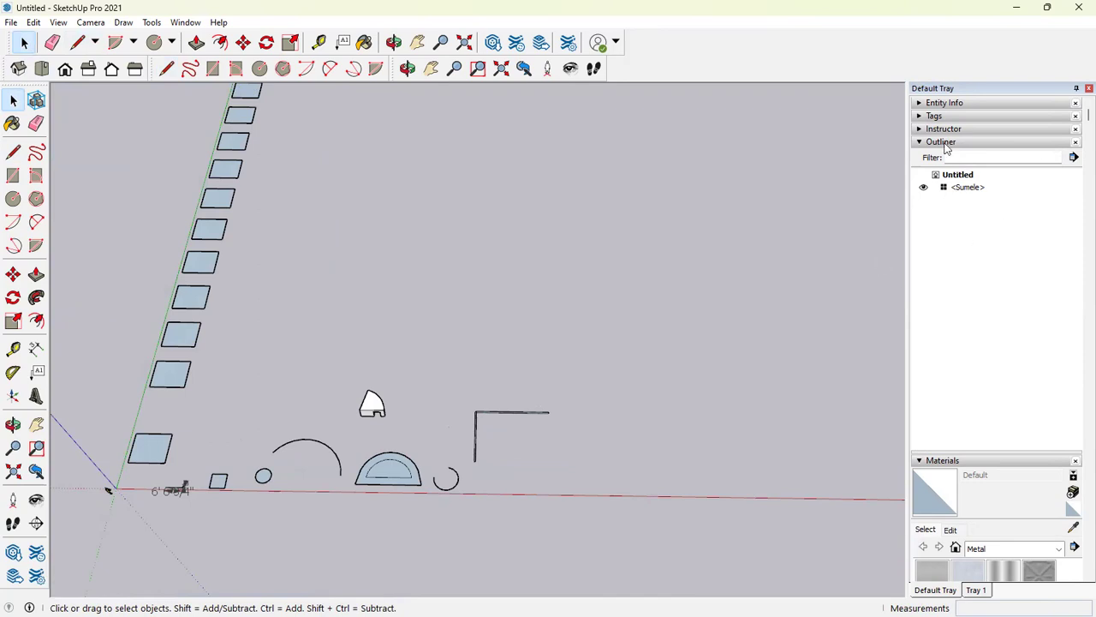
{"action": "left_click", "coordinate": [943, 142]}
With the Paint Bucket active, browse the Colors, Glass and Mirrors, and Patterns material collections.
{"action": "left_click", "coordinate": [950, 156]}
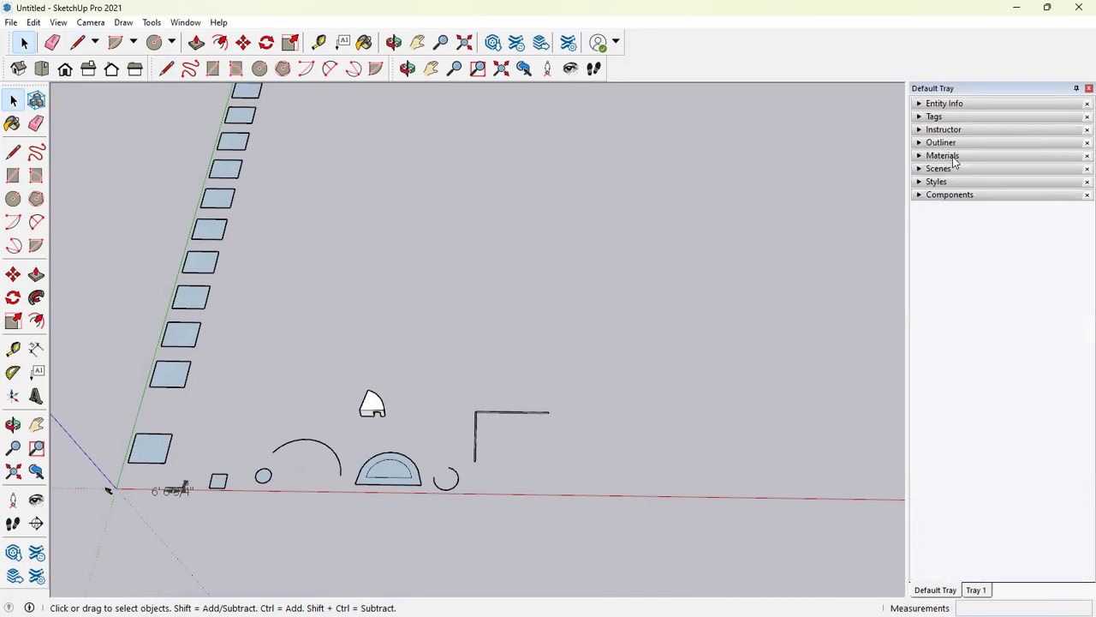
{"action": "left_click", "coordinate": [964, 156]}
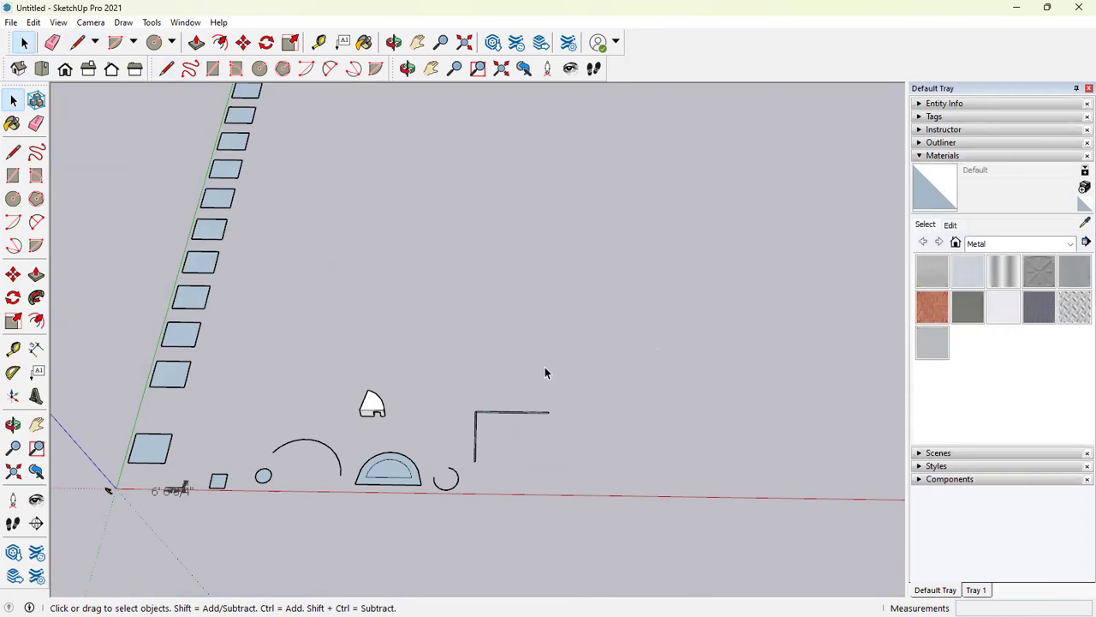
{"action": "key", "text": "b"}
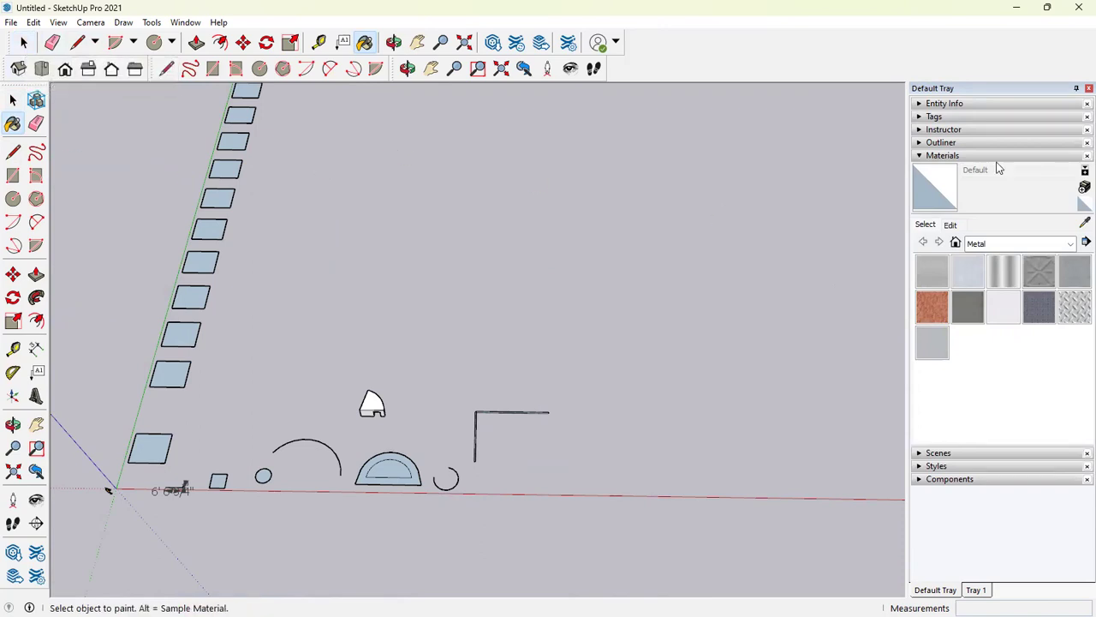
{"action": "left_click", "coordinate": [1018, 244]}
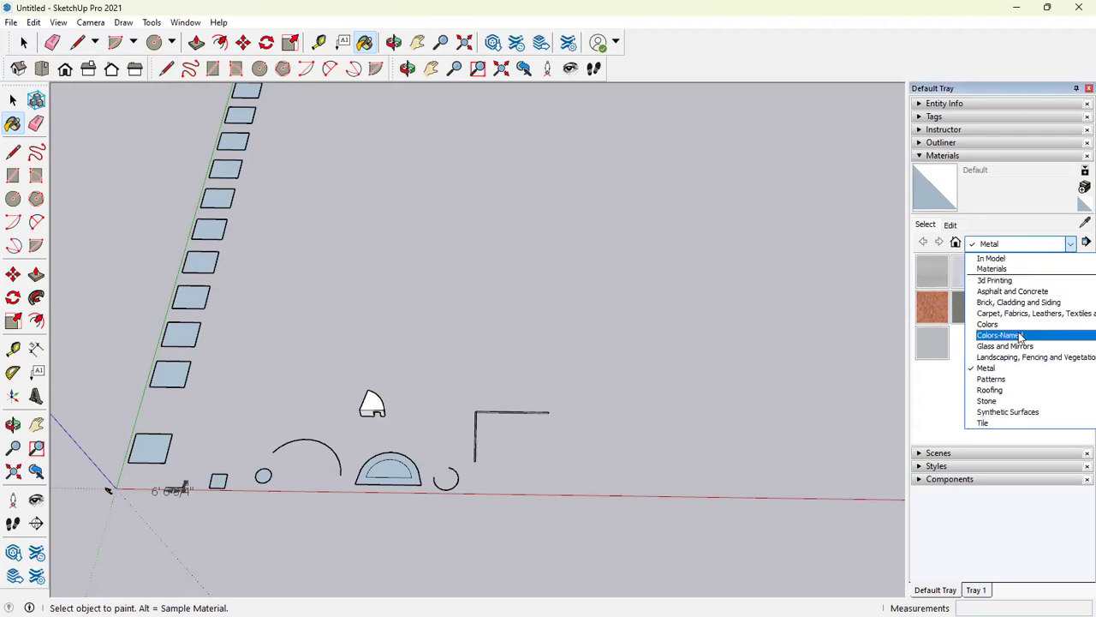
{"action": "left_click", "coordinate": [1019, 327]}
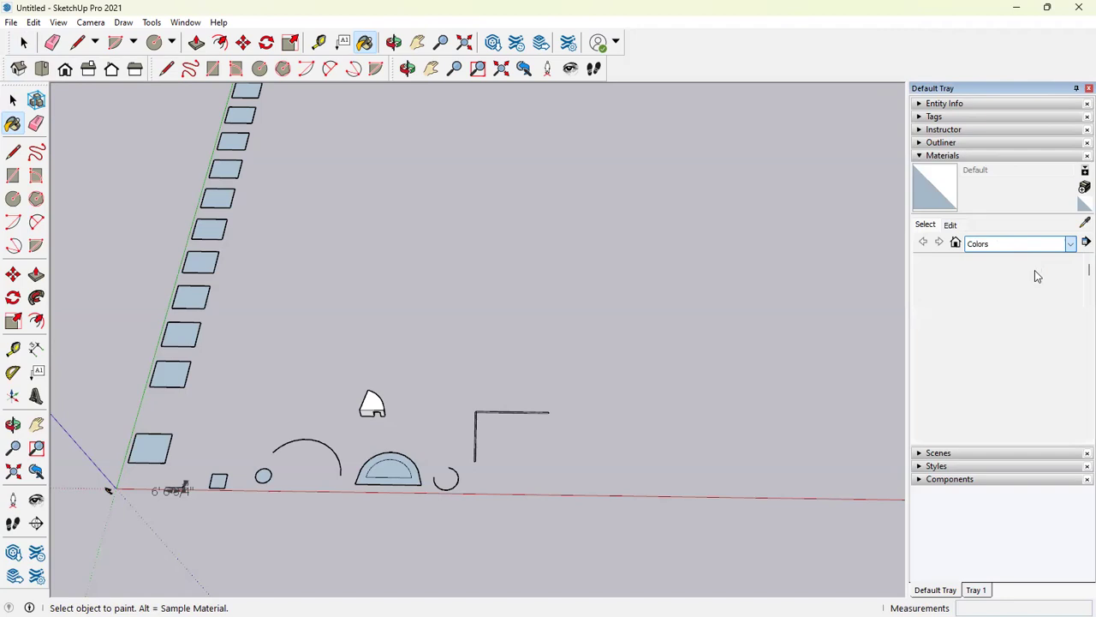
{"action": "left_click", "coordinate": [1044, 245]}
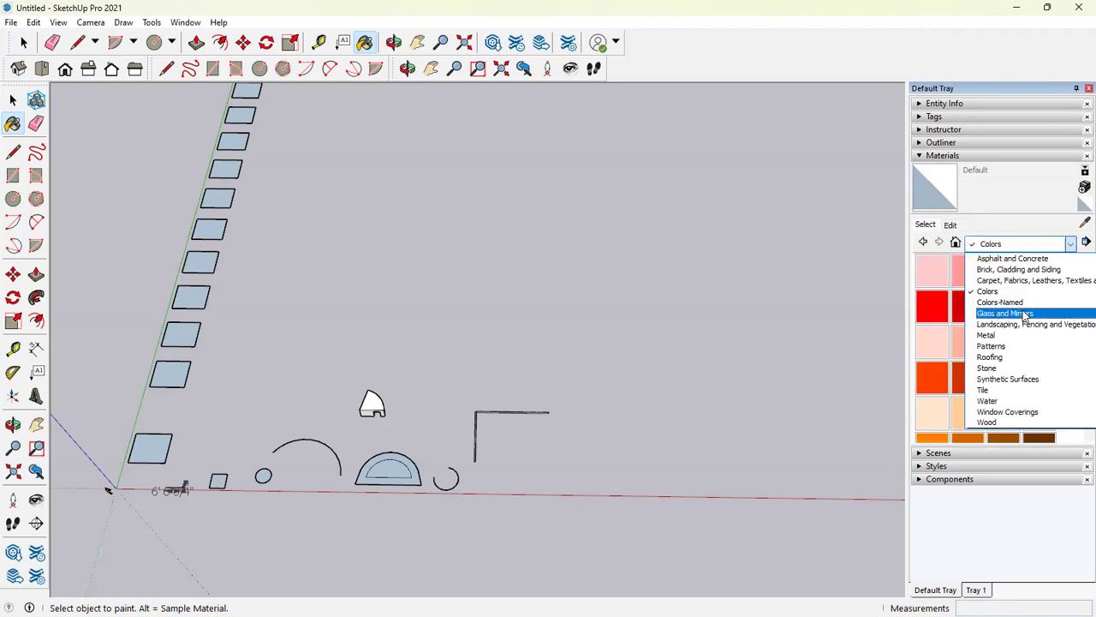
{"action": "left_click", "coordinate": [1026, 314]}
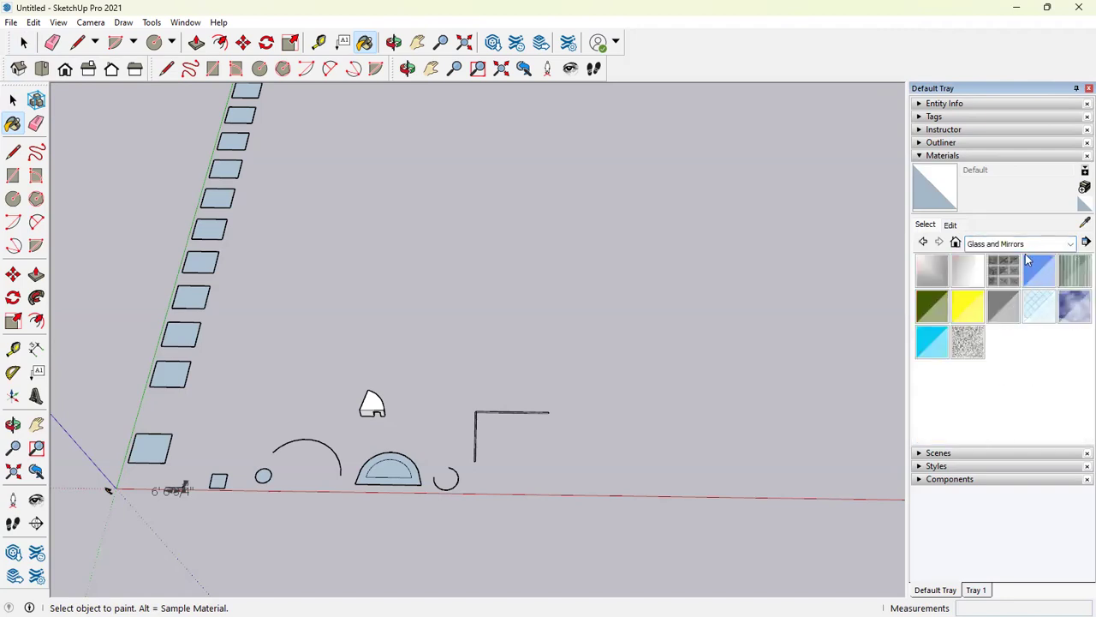
{"action": "left_click", "coordinate": [1023, 245]}
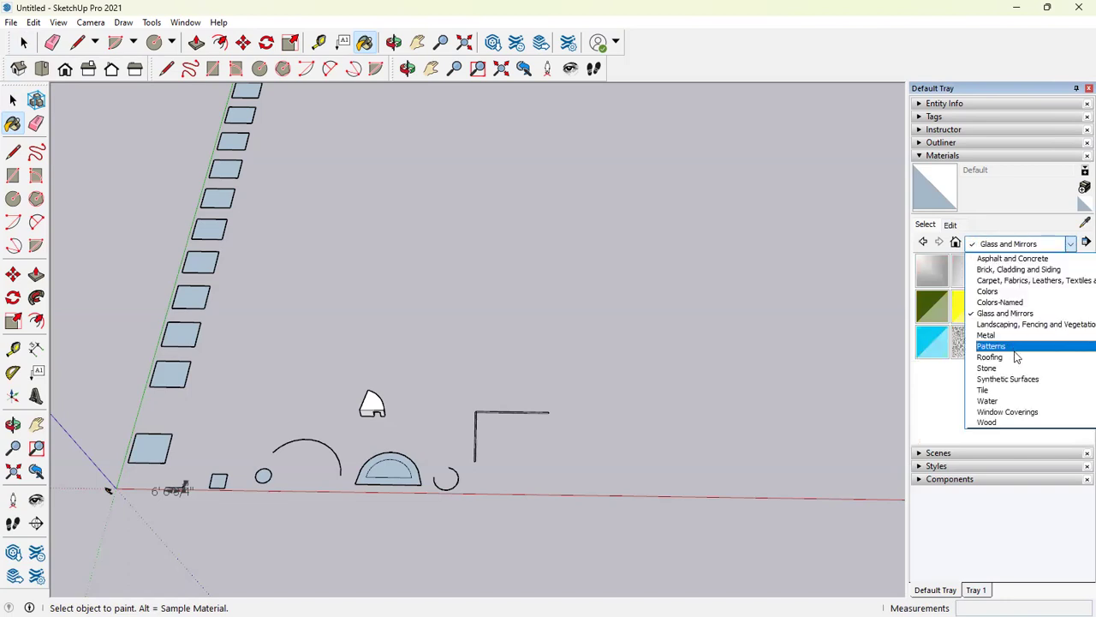
{"action": "left_click", "coordinate": [1019, 350]}
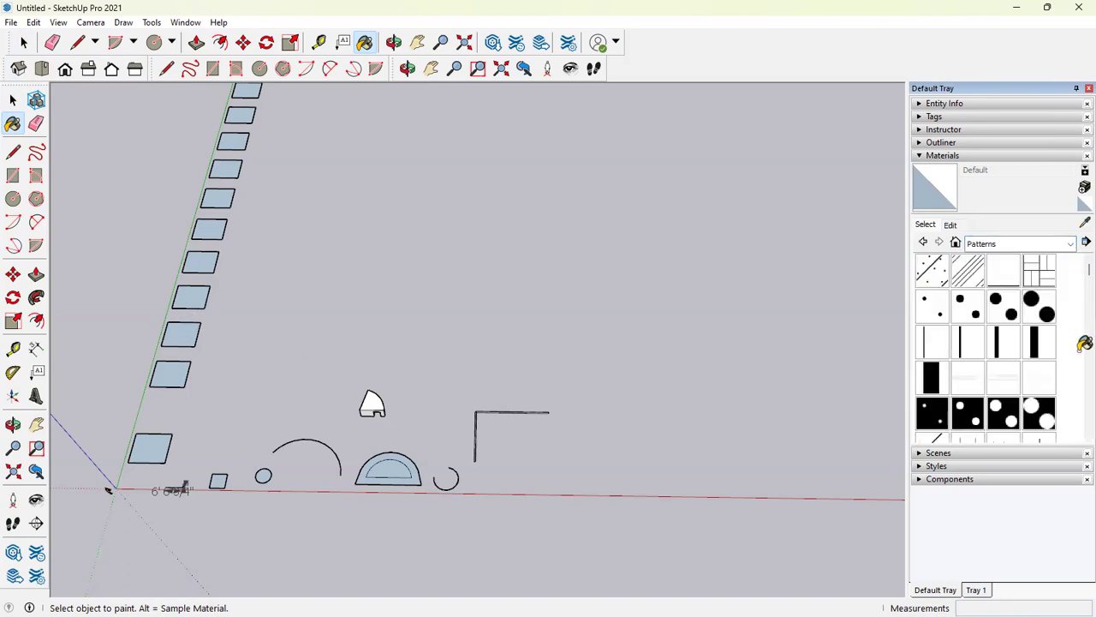
Paint the second square along the green axis with Color A03 from the Colors material collection.
{"action": "scroll", "coordinate": [186, 318], "scroll_direction": "up", "scroll_amount": 1}
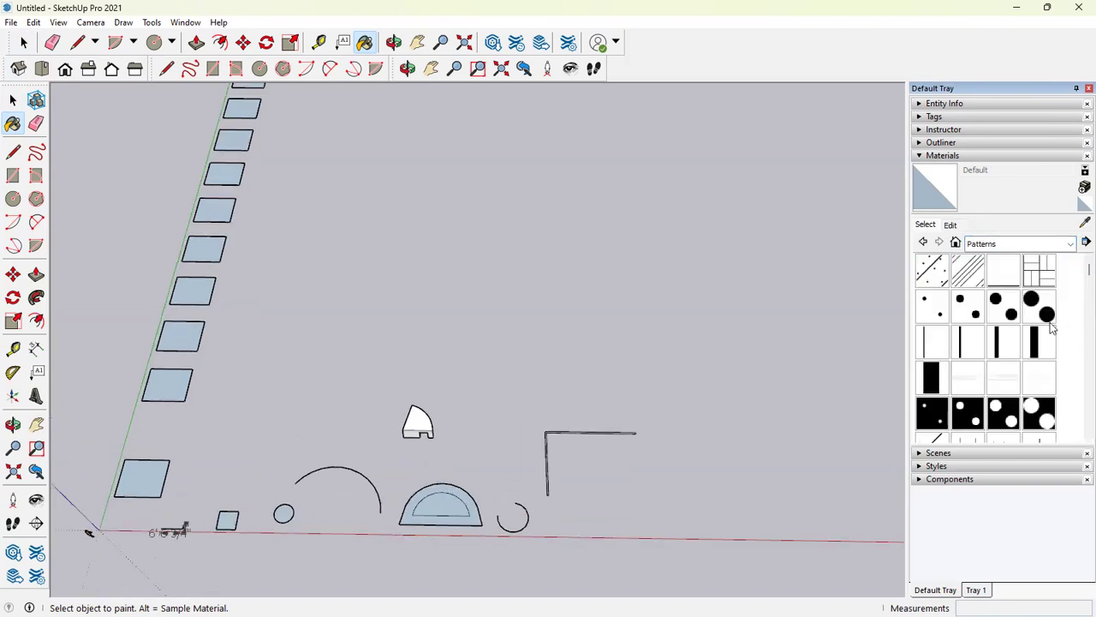
{"action": "left_click", "coordinate": [1028, 245]}
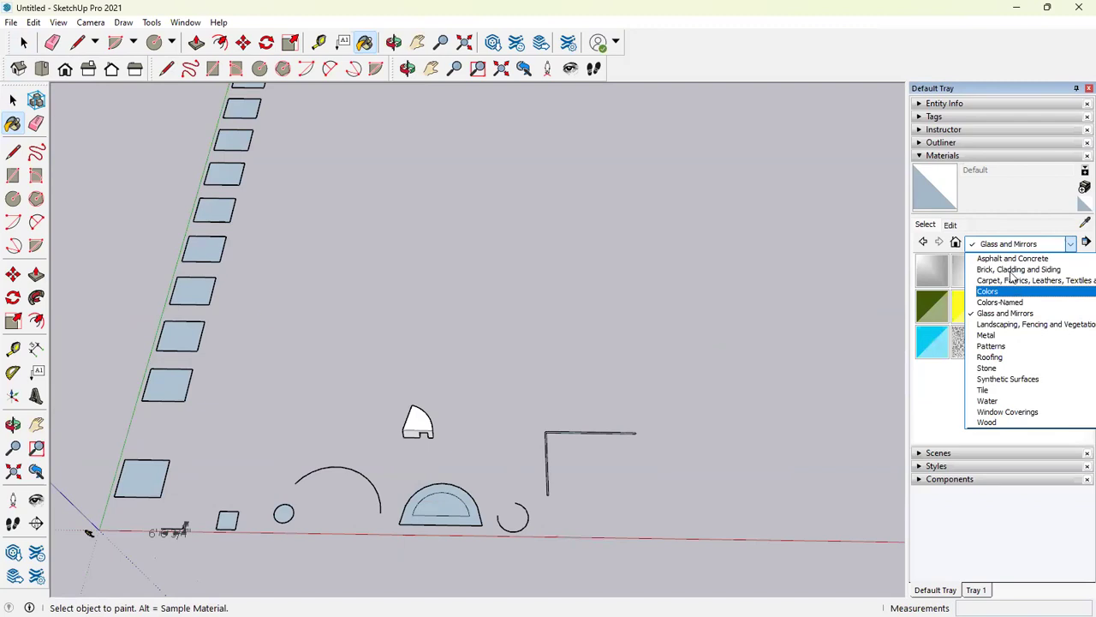
{"action": "scroll", "coordinate": [264, 313], "scroll_direction": "up", "scroll_amount": 3}
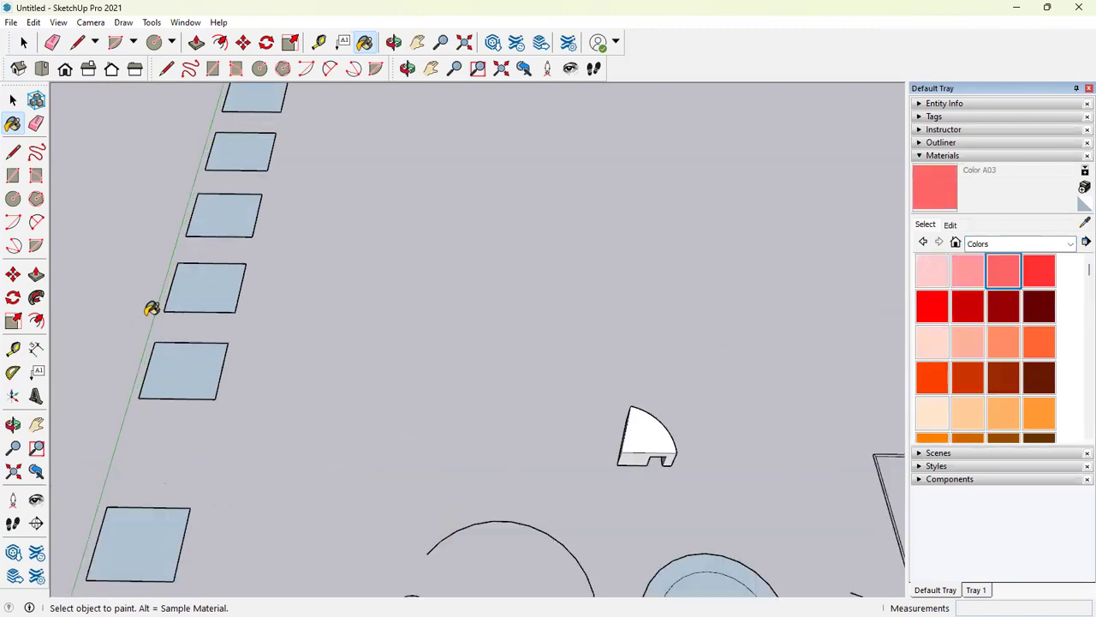
{"action": "left_click", "coordinate": [204, 358]}
{"action": "scroll", "coordinate": [171, 332], "scroll_direction": "up", "scroll_amount": 2}
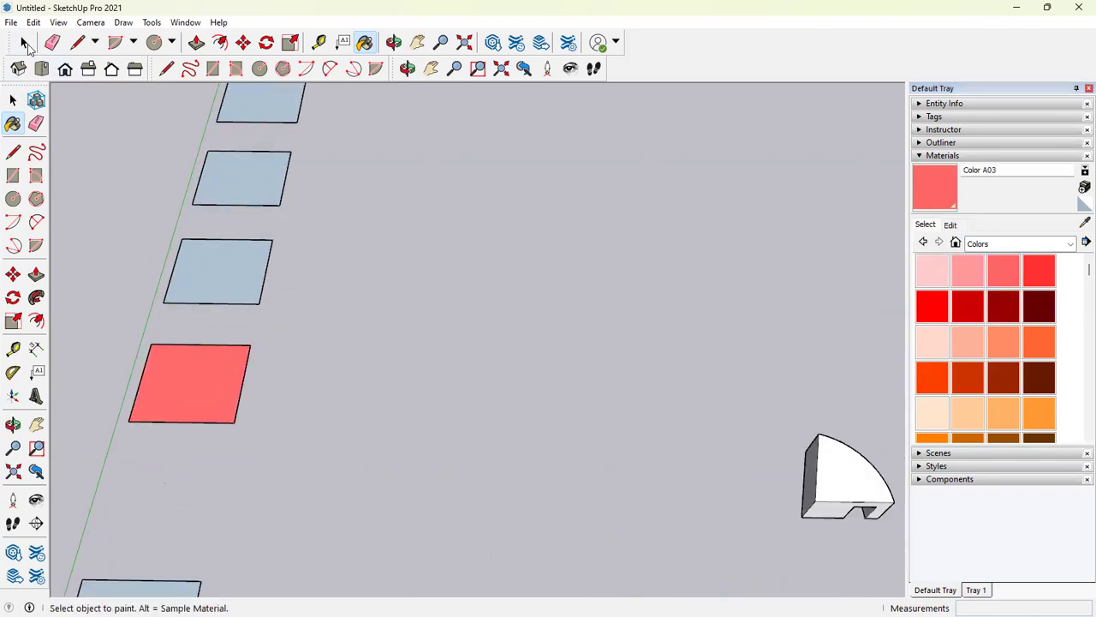
Return to the Select tool and put away the material collections.
{"action": "left_click", "coordinate": [13, 100]}
{"action": "middle_click_drag", "start_coordinate": [212, 401], "coordinate": [180, 318]}
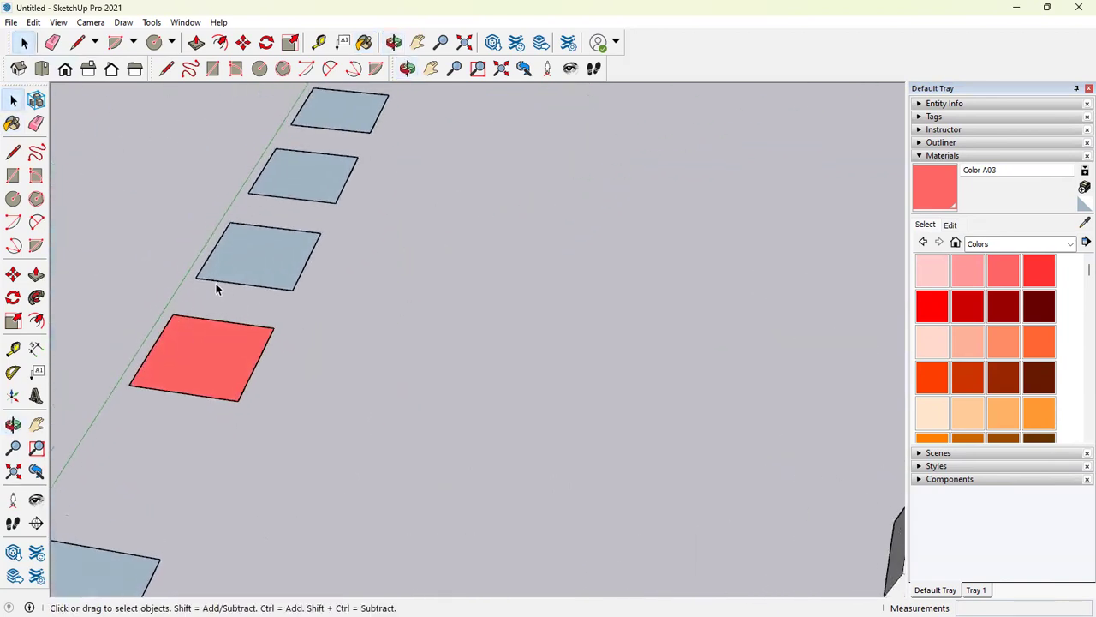
{"action": "scroll", "coordinate": [223, 295], "scroll_direction": "down", "scroll_amount": 3}
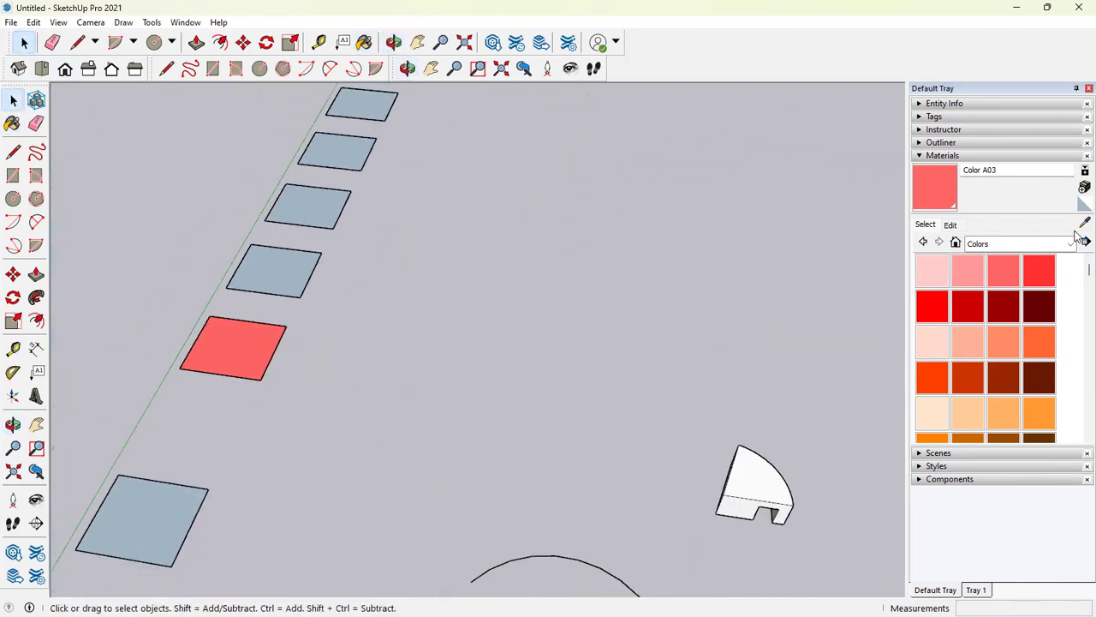
{"action": "left_click", "coordinate": [993, 157]}
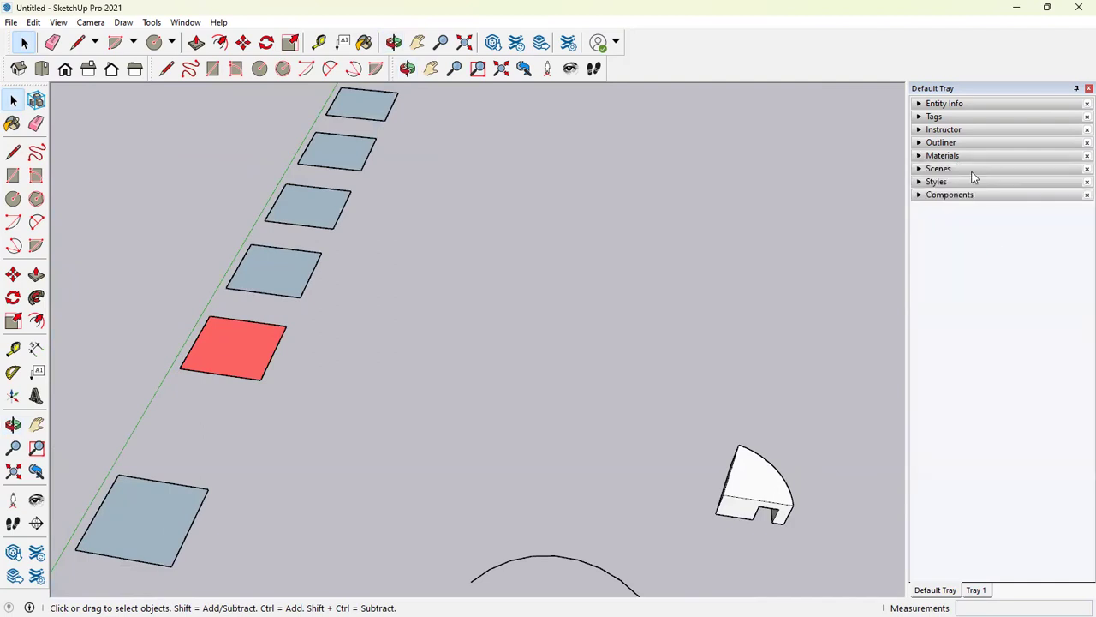
Open the scene settings and frame the doorway side of the quarter-round block at eye level.
{"action": "left_click", "coordinate": [942, 169]}
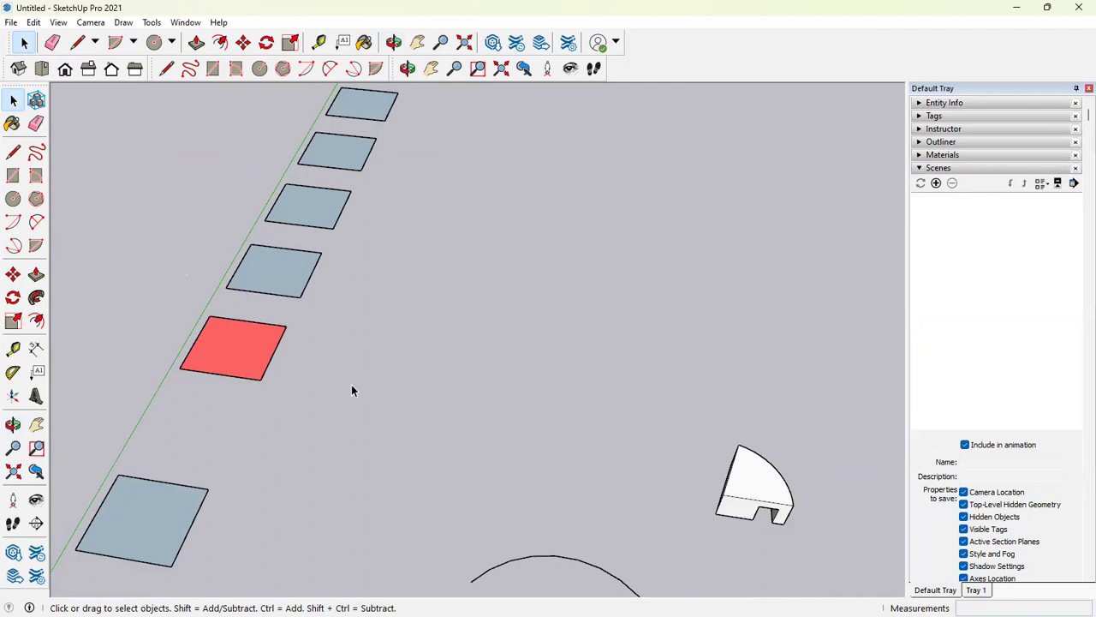
{"action": "middle_click_drag", "start_coordinate": [607, 311], "coordinate": [659, 246]}
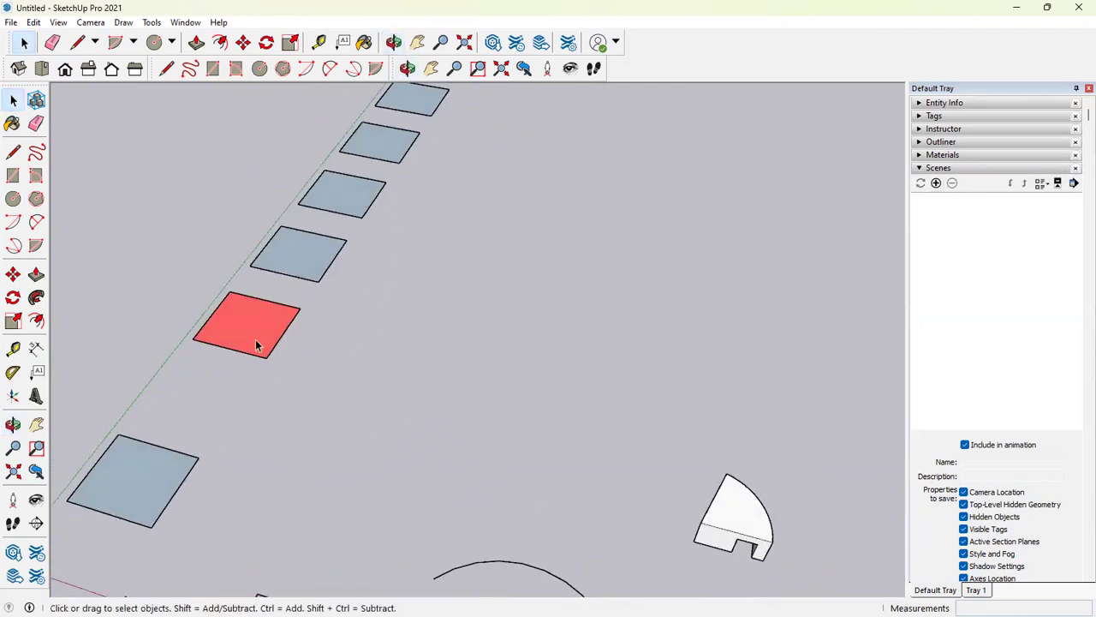
{"action": "scroll", "coordinate": [550, 422], "scroll_direction": "down", "scroll_amount": 3}
{"action": "scroll", "coordinate": [732, 485], "scroll_direction": "up", "scroll_amount": 6}
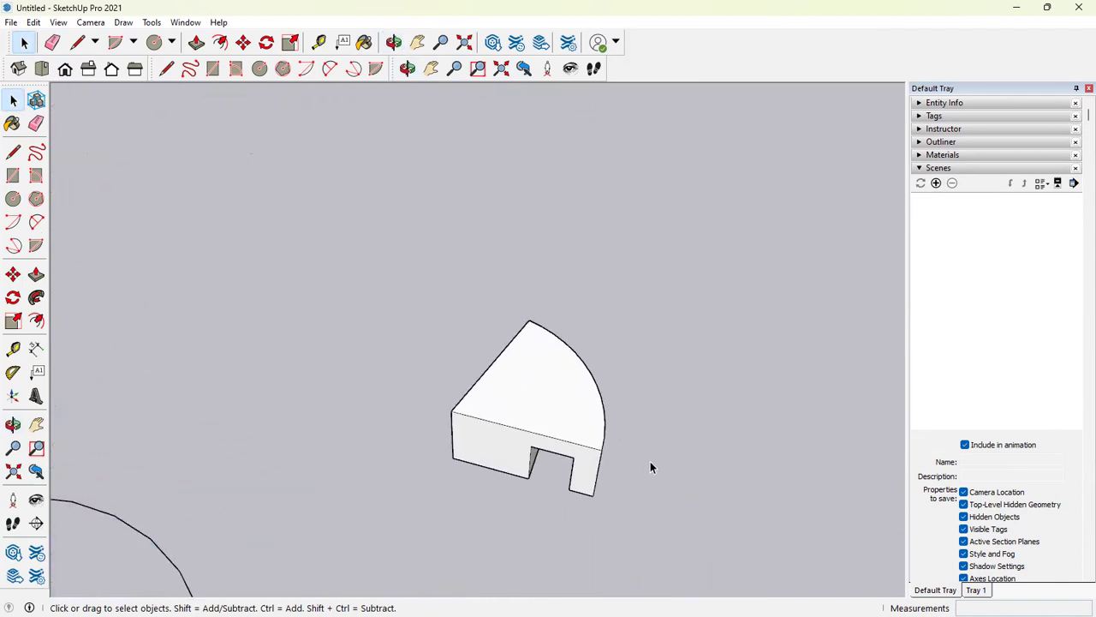
{"action": "scroll", "coordinate": [642, 463], "scroll_direction": "up", "scroll_amount": 2}
{"action": "middle_click_drag", "start_coordinate": [637, 460], "coordinate": [605, 237]}
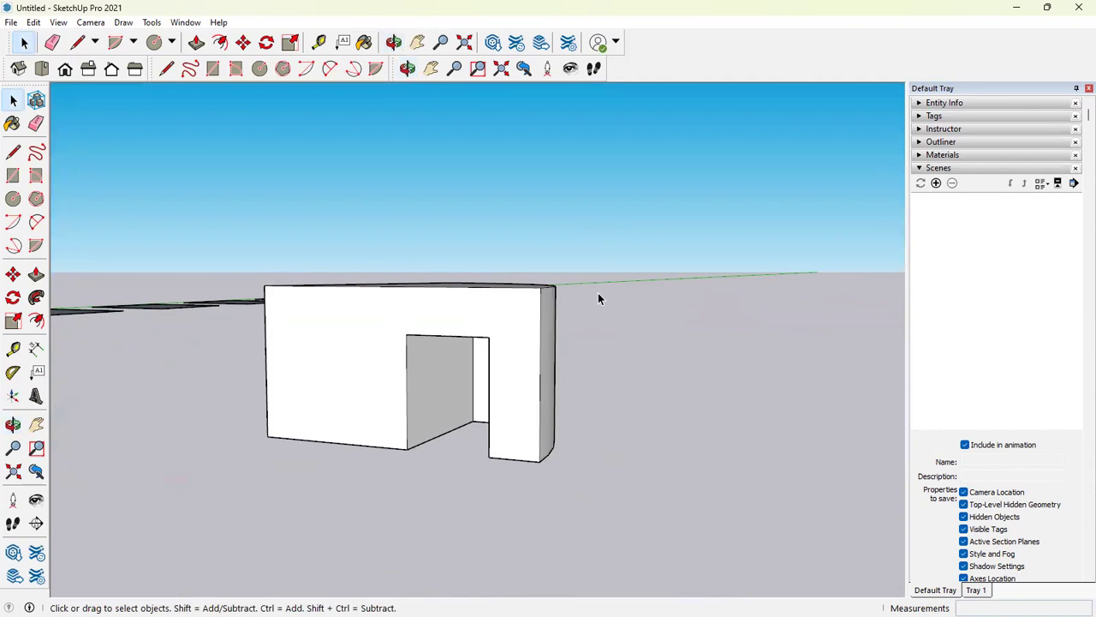
{"action": "middle_click_drag", "start_coordinate": [527, 370], "coordinate": [374, 162]}
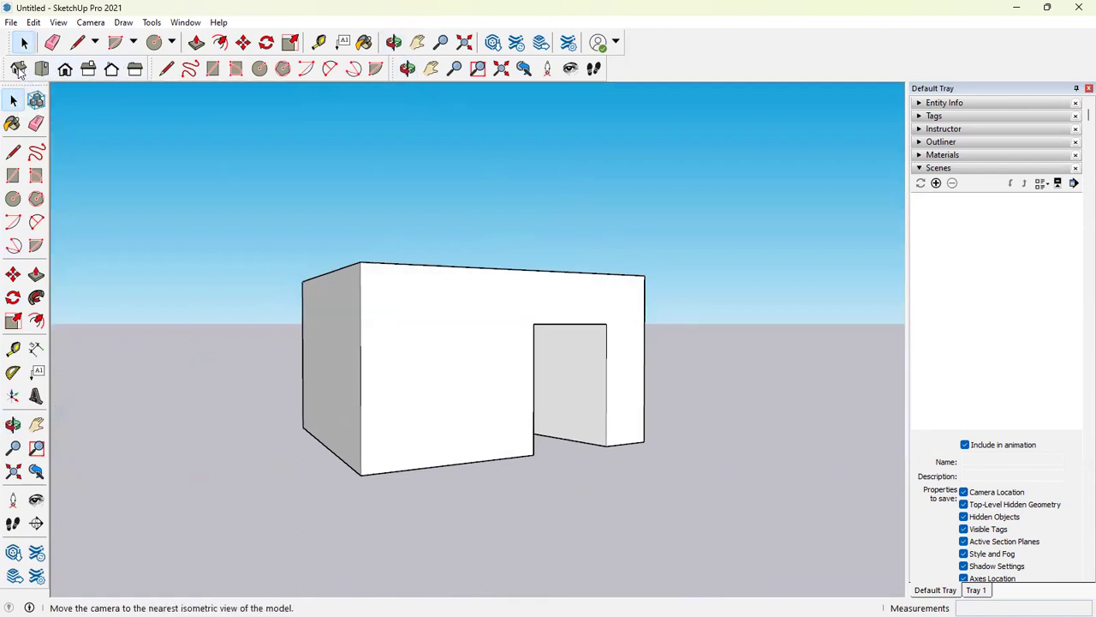
Look at the model in the standard front, right, back and left views.
{"action": "left_click", "coordinate": [69, 71]}
{"action": "left_click", "coordinate": [88, 69]}
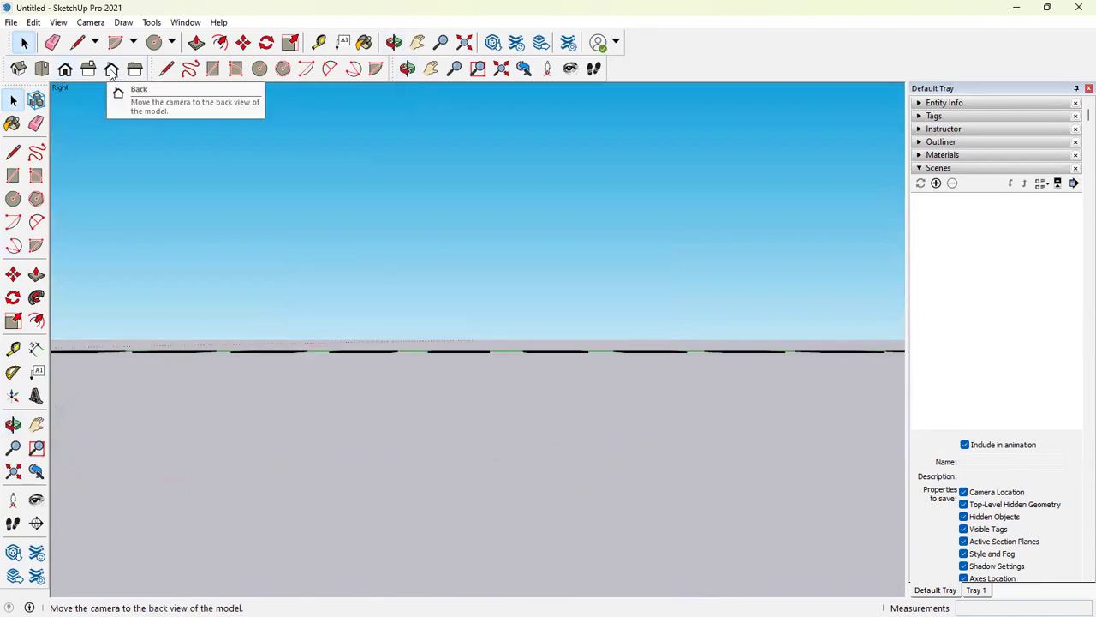
{"action": "left_click", "coordinate": [111, 69]}
{"action": "left_click", "coordinate": [135, 70]}
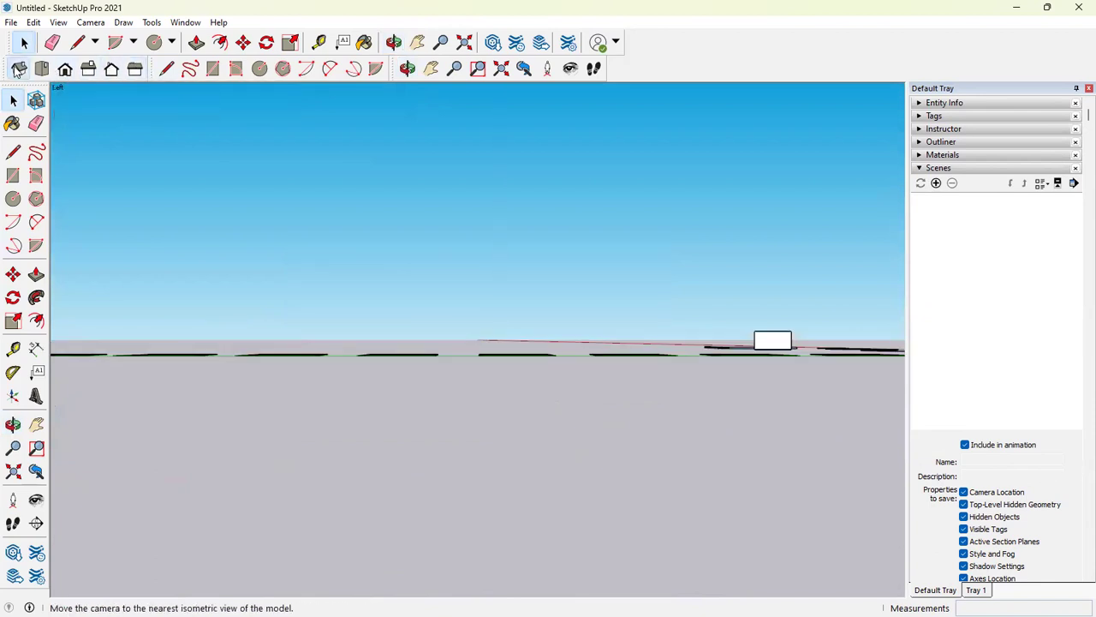
Starting from the isometric view, frame the block's doorway side close up, add a scene of it, and close the scene settings.
{"action": "left_click", "coordinate": [18, 68]}
{"action": "scroll", "coordinate": [736, 386], "scroll_direction": "up", "scroll_amount": 10}
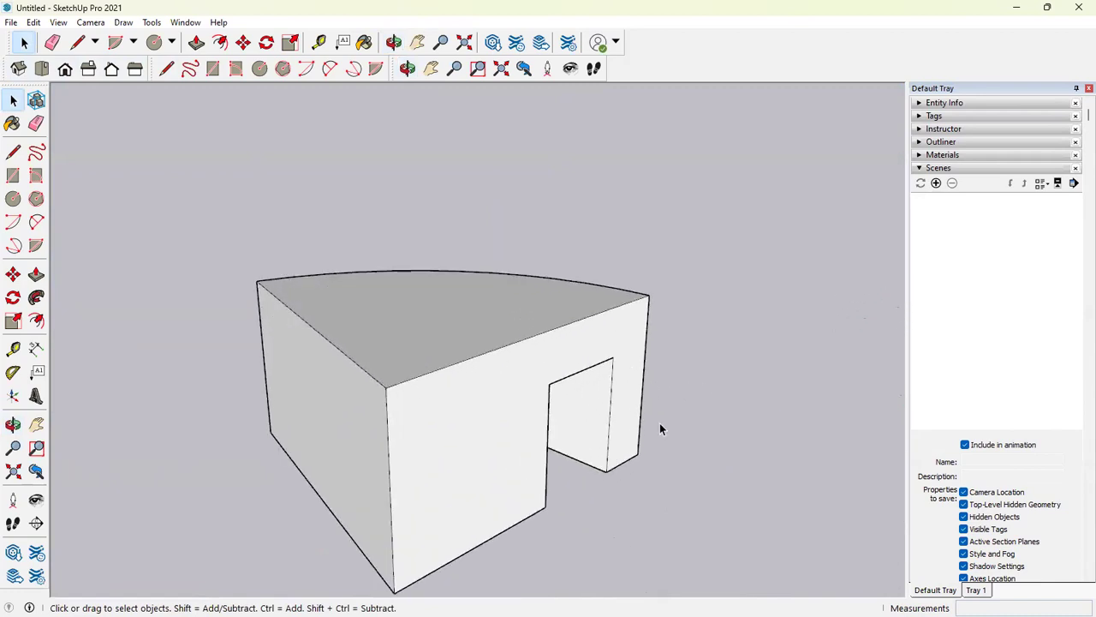
{"action": "middle_click_drag", "start_coordinate": [720, 437], "coordinate": [622, 444]}
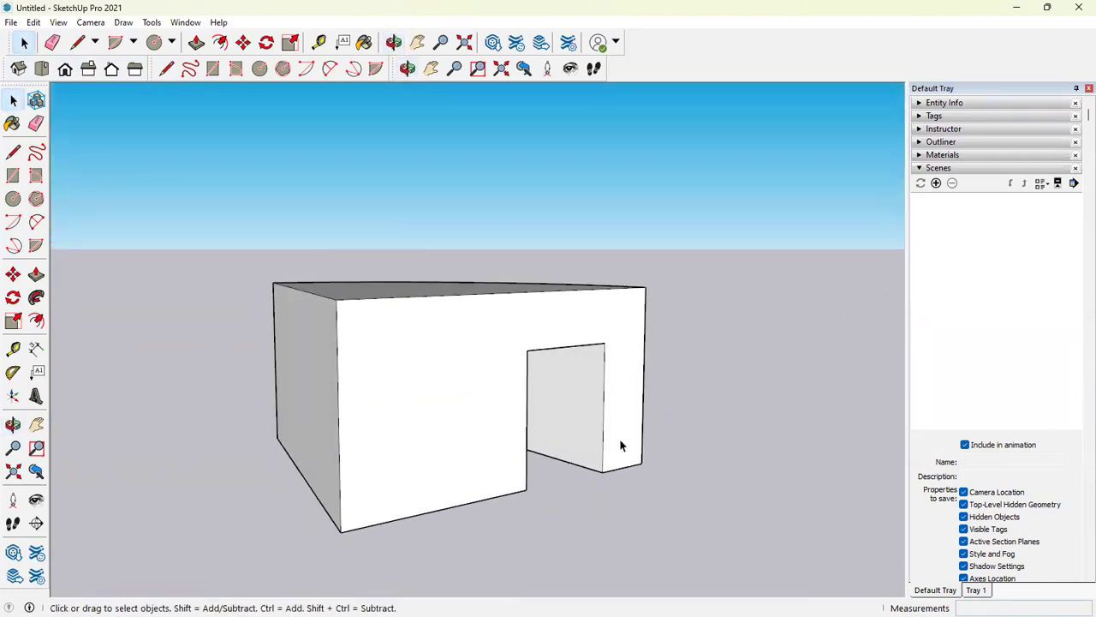
{"action": "left_click", "coordinate": [936, 182]}
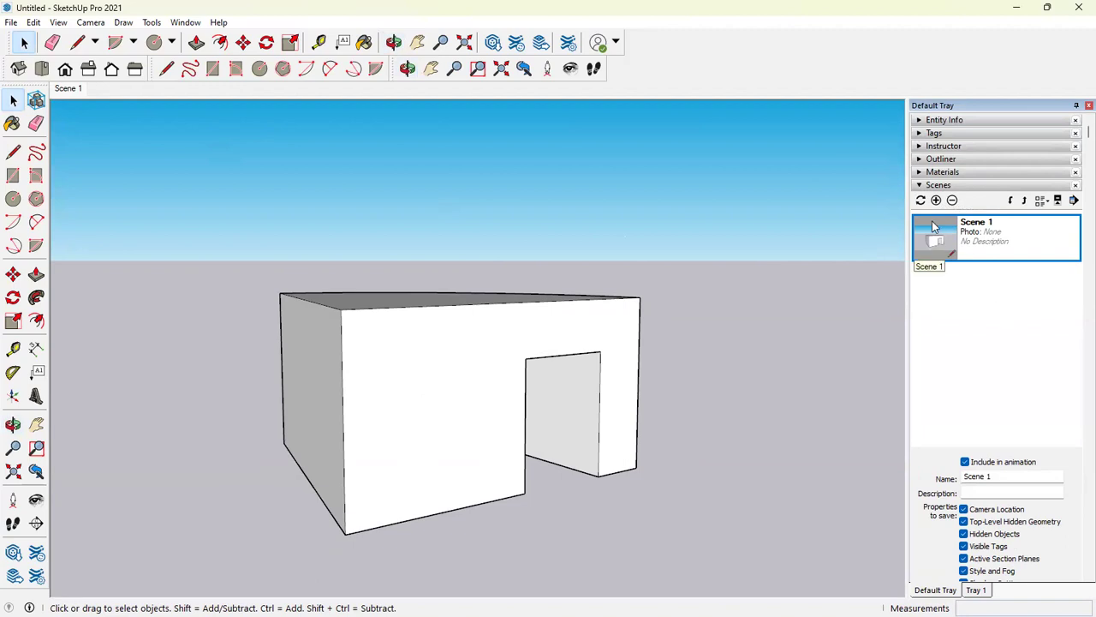
{"action": "left_click", "coordinate": [927, 186]}
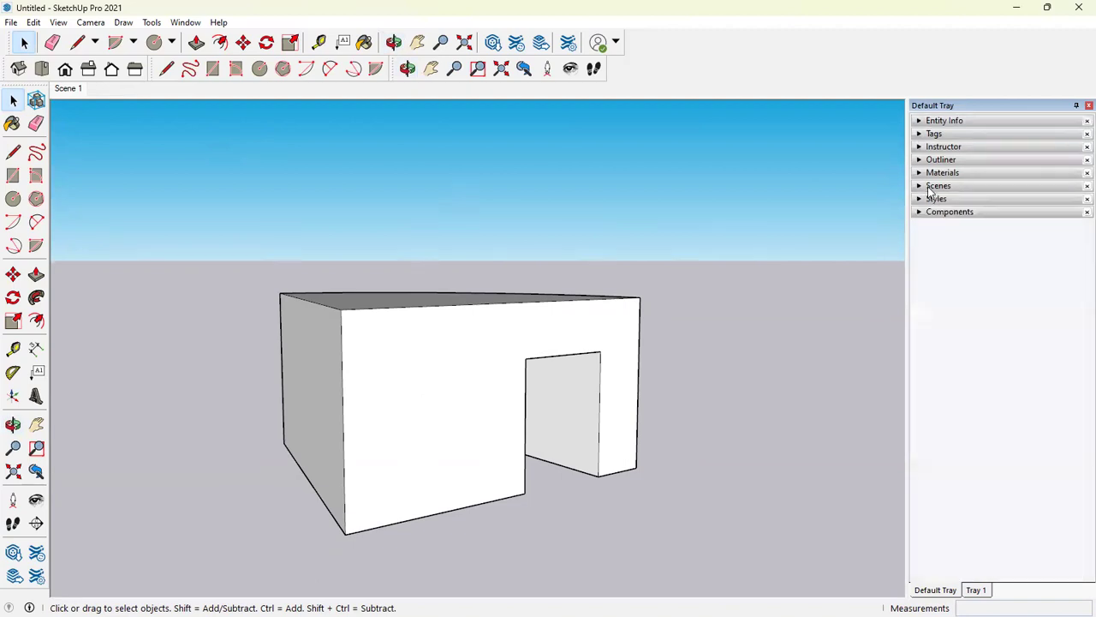
Try the HiddenLine and 3D Printing Style from the Default Styles, apply the Landscape Architecture Style, and close the style settings.
{"action": "left_click", "coordinate": [938, 199]}
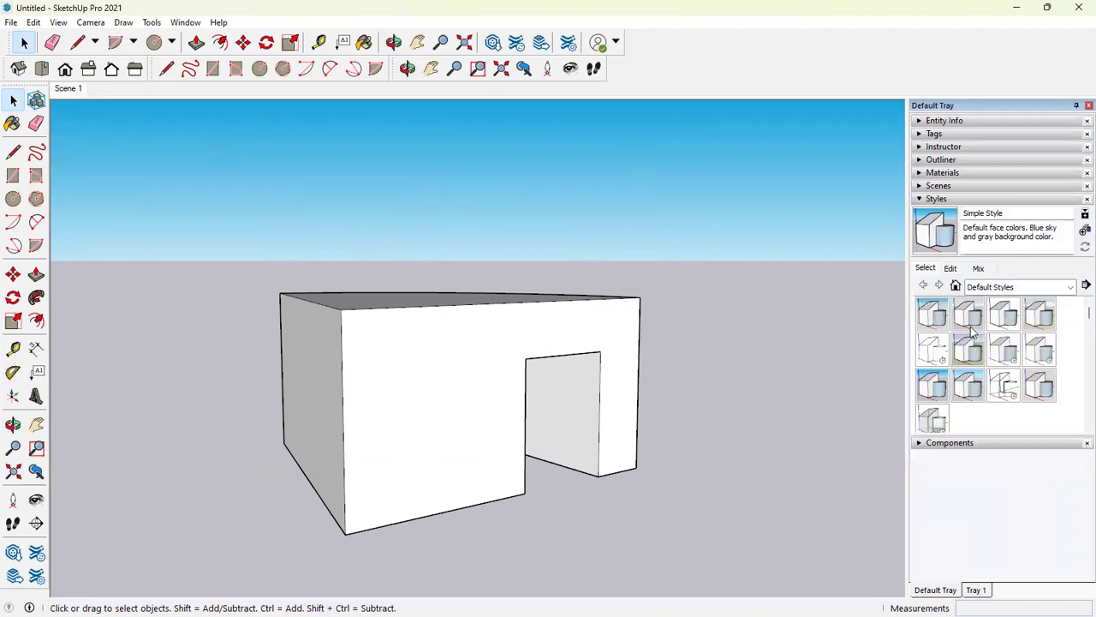
{"action": "left_click", "coordinate": [973, 317]}
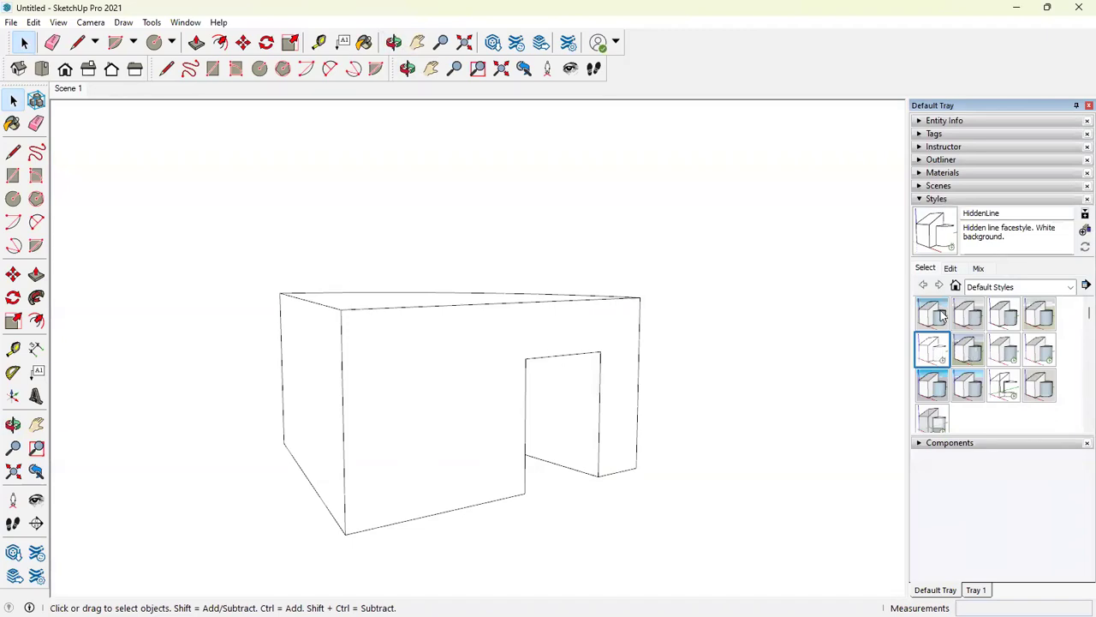
{"action": "left_click", "coordinate": [942, 317]}
{"action": "middle_click_drag", "start_coordinate": [724, 382], "coordinate": [759, 360]}
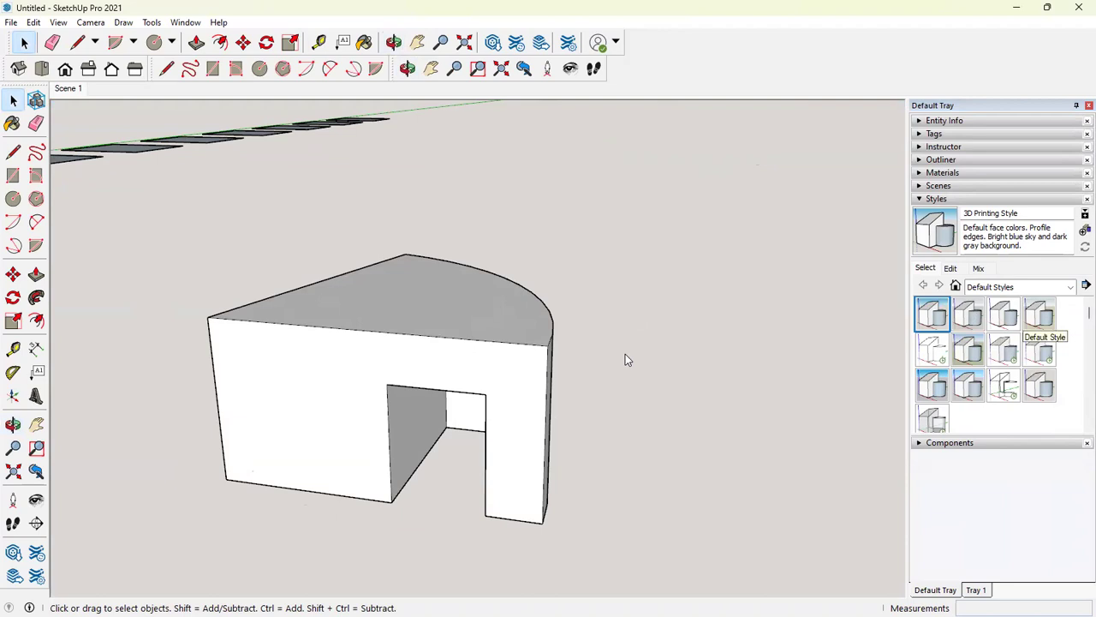
{"action": "scroll", "coordinate": [625, 360], "scroll_direction": "down", "scroll_amount": 3}
{"action": "left_click", "coordinate": [968, 348]}
{"action": "middle_click_drag", "start_coordinate": [457, 367], "coordinate": [890, 407]}
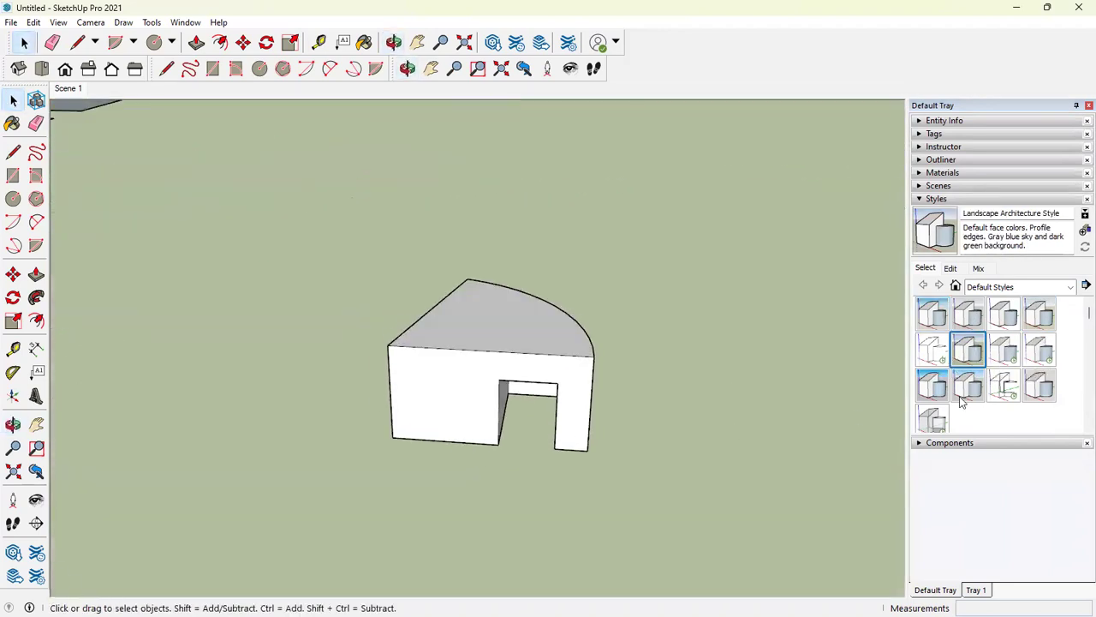
{"action": "left_click", "coordinate": [968, 200]}
Open the component library and its 3D Warehouse search, with the block's curved side in view.
{"action": "left_click", "coordinate": [959, 213]}
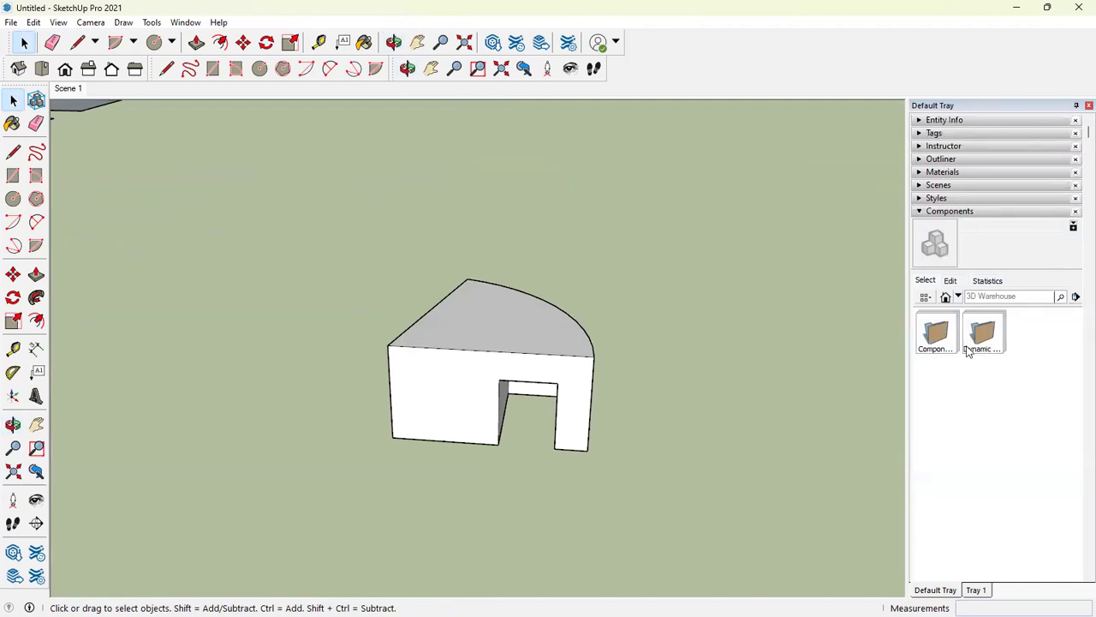
{"action": "scroll", "coordinate": [577, 380], "scroll_direction": "up", "scroll_amount": 2}
{"action": "middle_click_drag", "start_coordinate": [578, 379], "coordinate": [501, 390]}
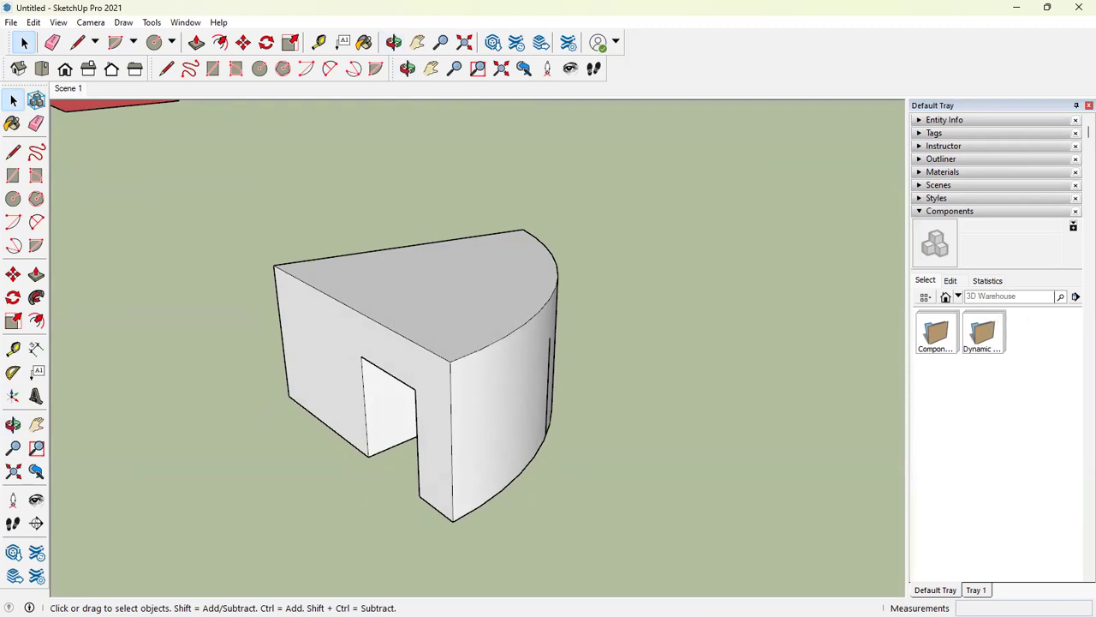
{"action": "left_click", "coordinate": [1002, 296]}
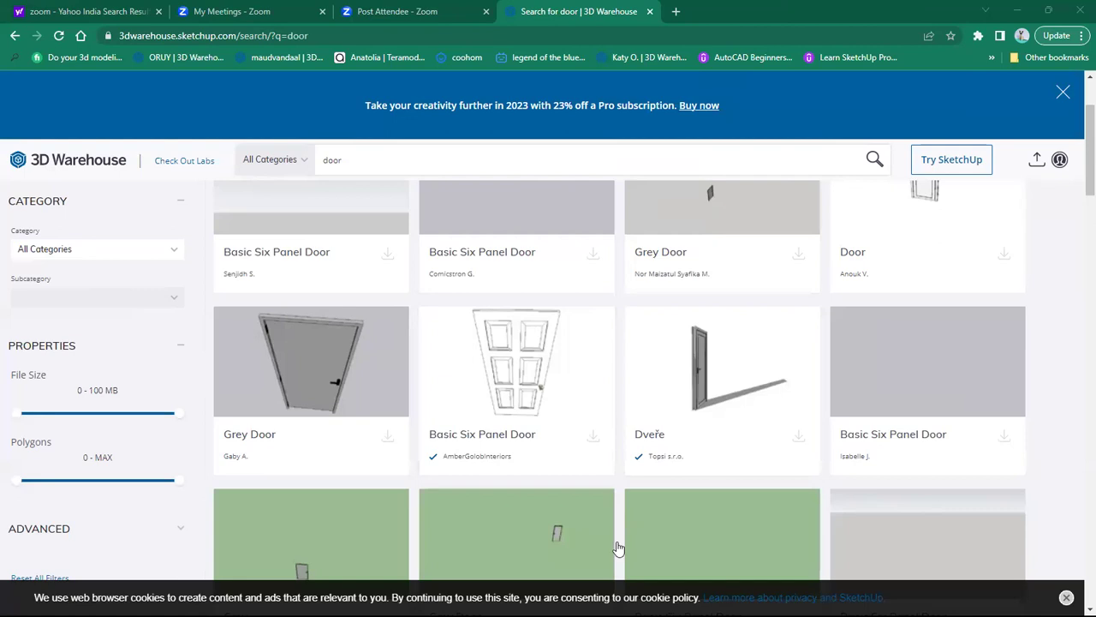
Switch to the 3D Warehouse website and browse the product results for door.
{"action": "scroll", "coordinate": [473, 278], "scroll_direction": "up", "scroll_amount": 2}
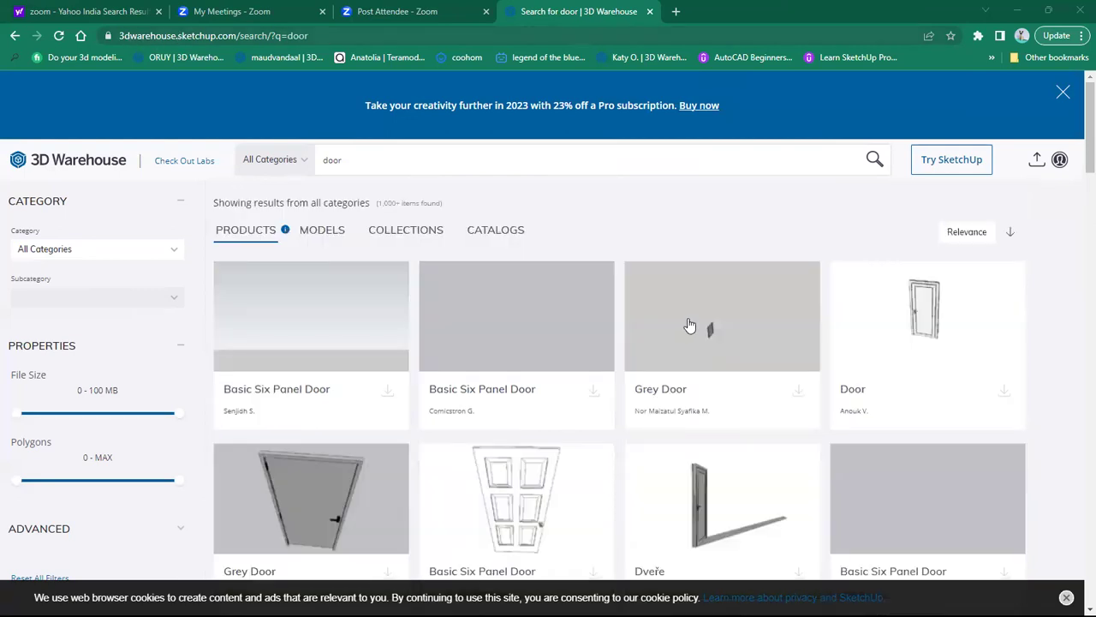
{"action": "scroll", "coordinate": [548, 462], "scroll_direction": "down", "scroll_amount": 3}
{"action": "scroll", "coordinate": [431, 274], "scroll_direction": "up", "scroll_amount": 3}
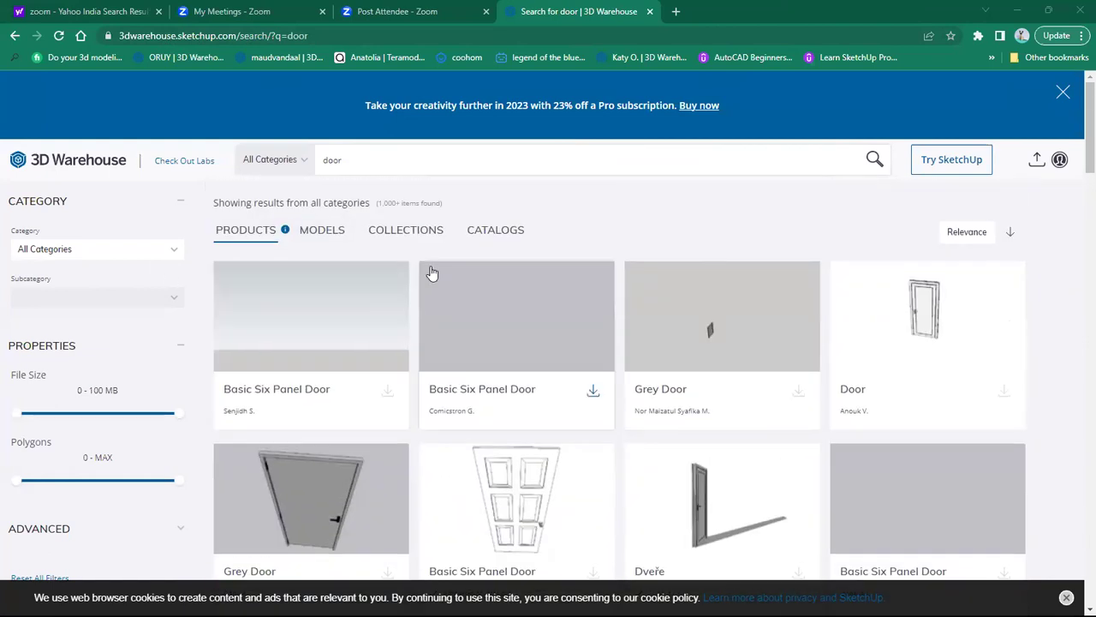
{"action": "scroll", "coordinate": [396, 338], "scroll_direction": "down", "scroll_amount": 6}
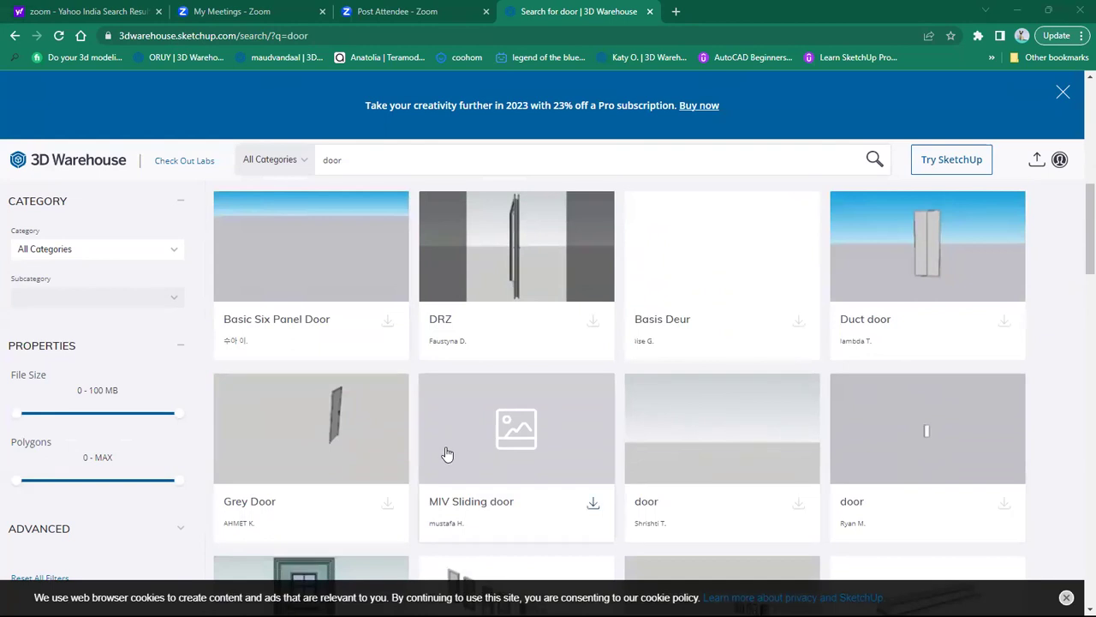
{"action": "scroll", "coordinate": [454, 429], "scroll_direction": "up", "scroll_amount": 6}
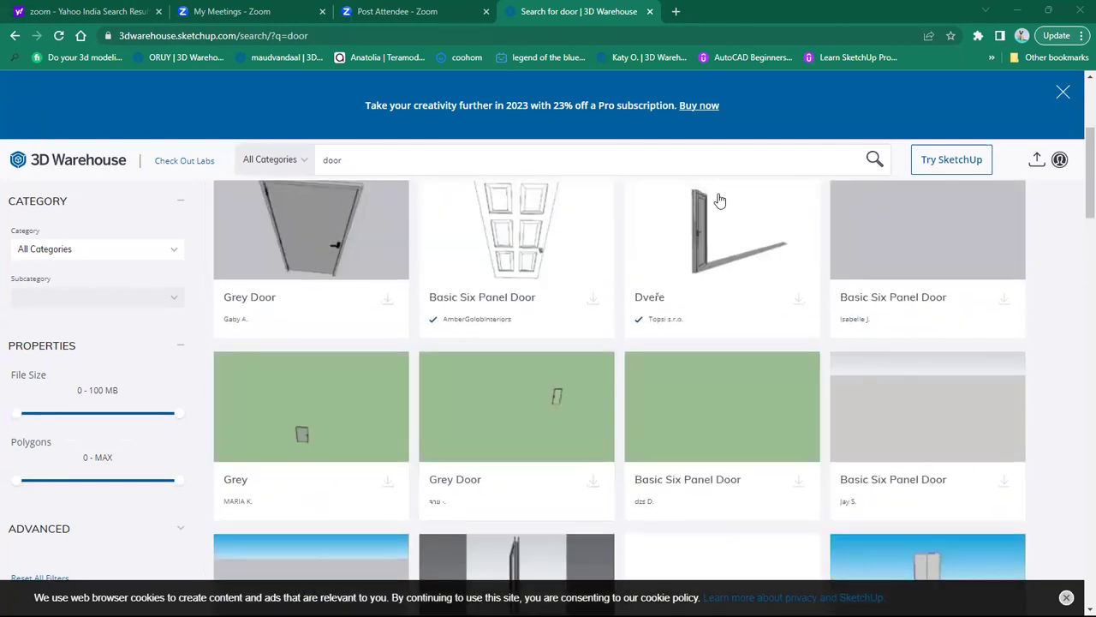
{"action": "scroll", "coordinate": [577, 454], "scroll_direction": "down", "scroll_amount": 2}
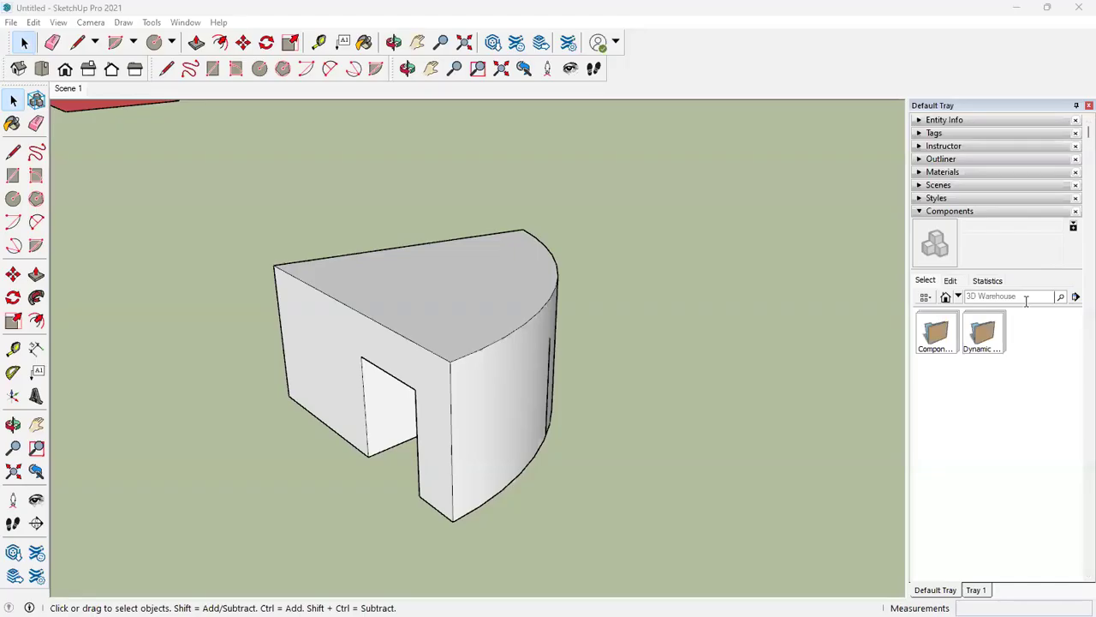
Back in SketchUp, search the 3D Warehouse for door from the component library.
{"action": "left_click", "coordinate": [1026, 301]}
{"action": "type", "text": "door"}
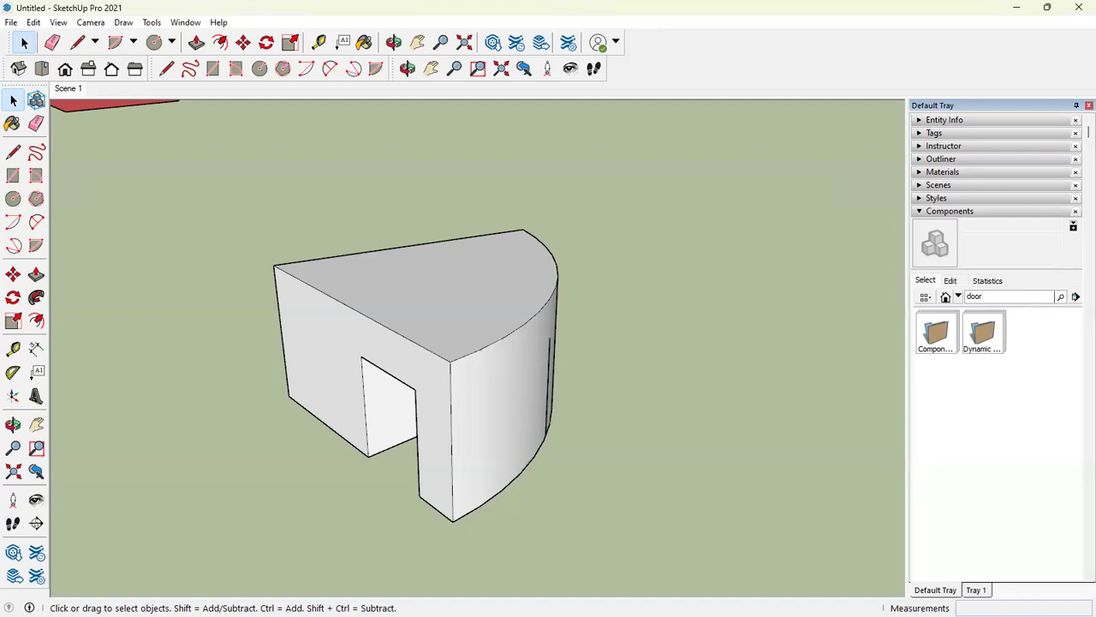
{"action": "key", "text": "Return"}
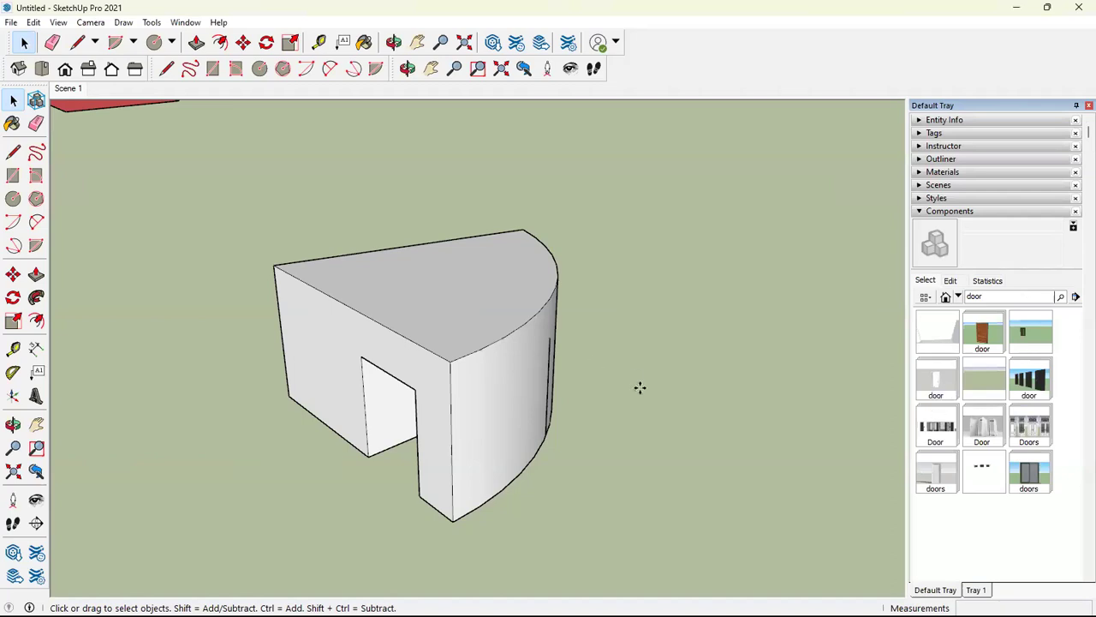
Place the KSC Door component from the search results on the ground beside the block's curved side.
{"action": "left_click", "coordinate": [591, 441]}
{"action": "scroll", "coordinate": [805, 369], "scroll_direction": "down", "scroll_amount": 2}
{"action": "middle_click_drag", "start_coordinate": [805, 369], "coordinate": [590, 384]}
{"action": "key", "text": "space"}
{"action": "left_click", "coordinate": [656, 341]}
{"action": "scroll", "coordinate": [588, 382], "scroll_direction": "down", "scroll_amount": 2}
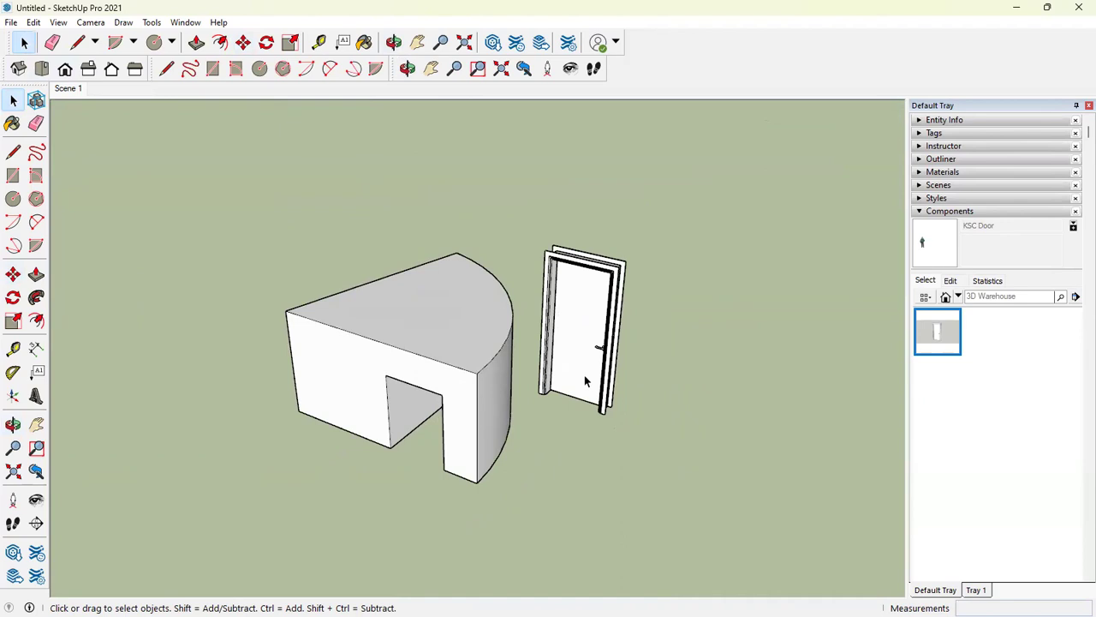
Delete the door component placed beside the block.
{"action": "scroll", "coordinate": [615, 332], "scroll_direction": "down", "scroll_amount": 3}
{"action": "left_click", "coordinate": [615, 333]}
{"action": "key", "text": "Delete"}
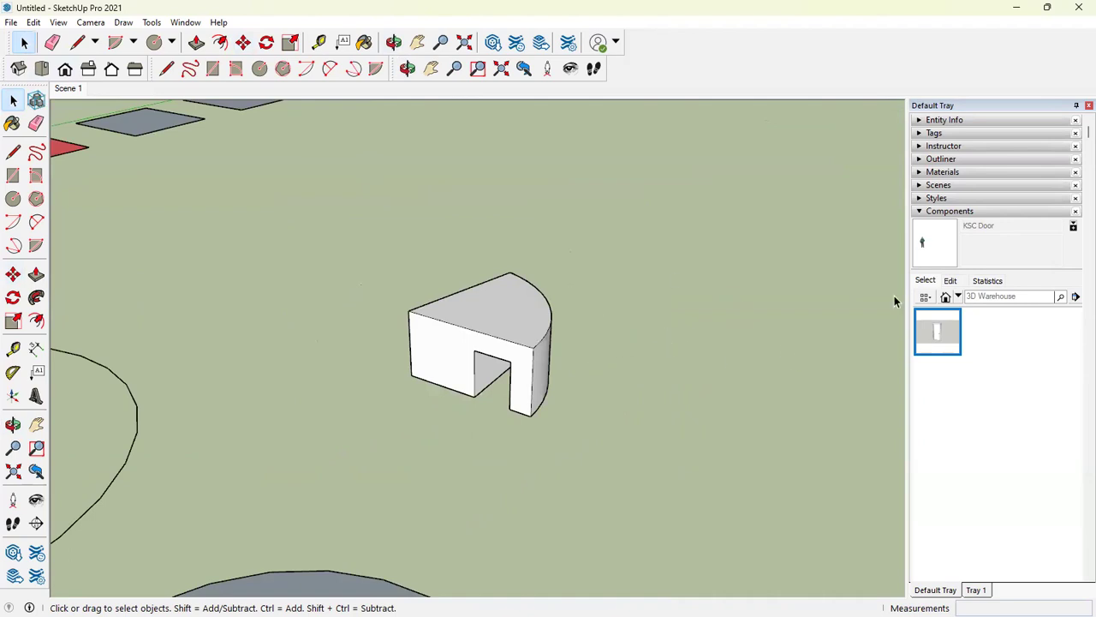
Close the component library and bring the surrounding squares, arcs and origin back into view.
{"action": "left_click", "coordinate": [930, 211]}
{"action": "scroll", "coordinate": [615, 318], "scroll_direction": "down", "scroll_amount": 3}
{"action": "scroll", "coordinate": [503, 354], "scroll_direction": "down", "scroll_amount": 3}
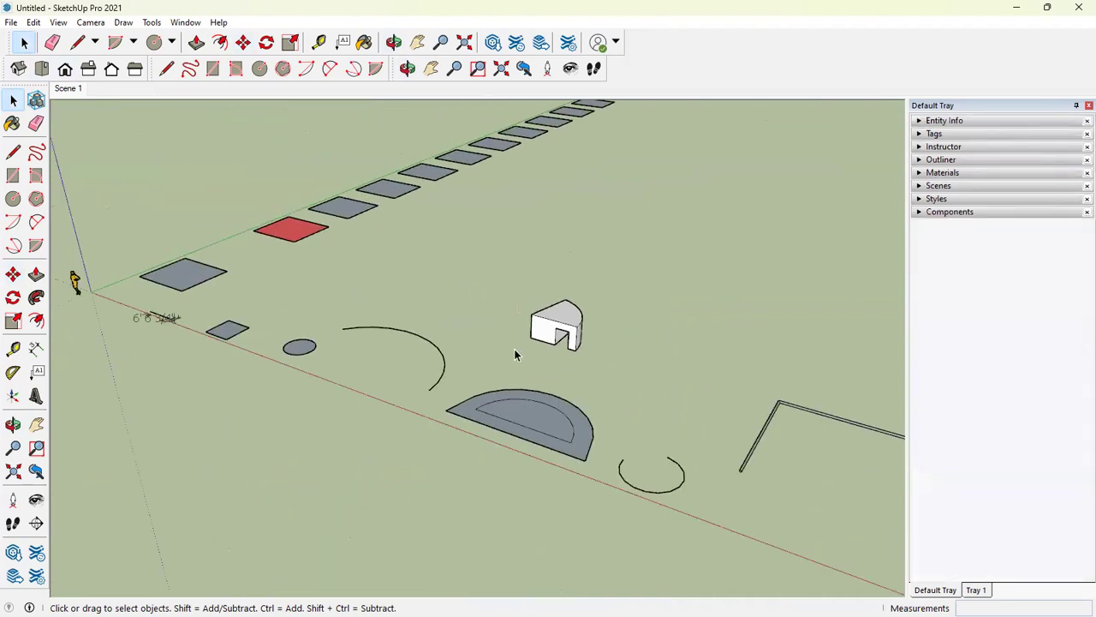
Draw a square about 2' 8 5/8" on each side on the ground between the L-shaped strip and the red axis.
{"action": "middle_click_drag", "start_coordinate": [504, 355], "coordinate": [571, 421]}
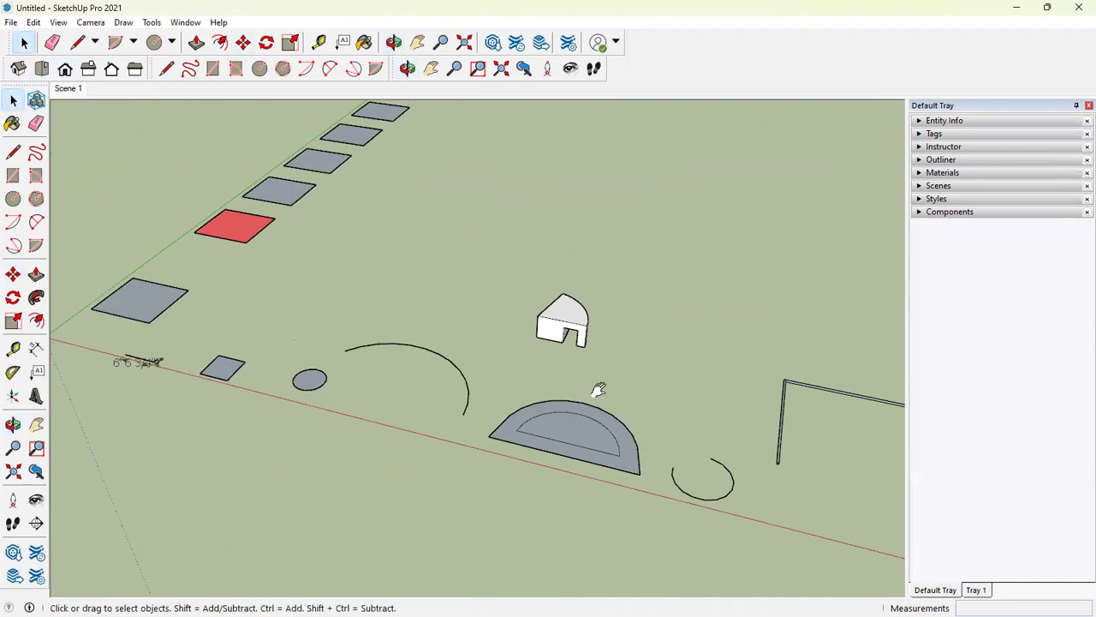
{"action": "middle_click_drag", "start_coordinate": [604, 374], "coordinate": [229, 268], "text": "shift"}
{"action": "scroll", "coordinate": [523, 301], "scroll_direction": "up", "scroll_amount": 3}
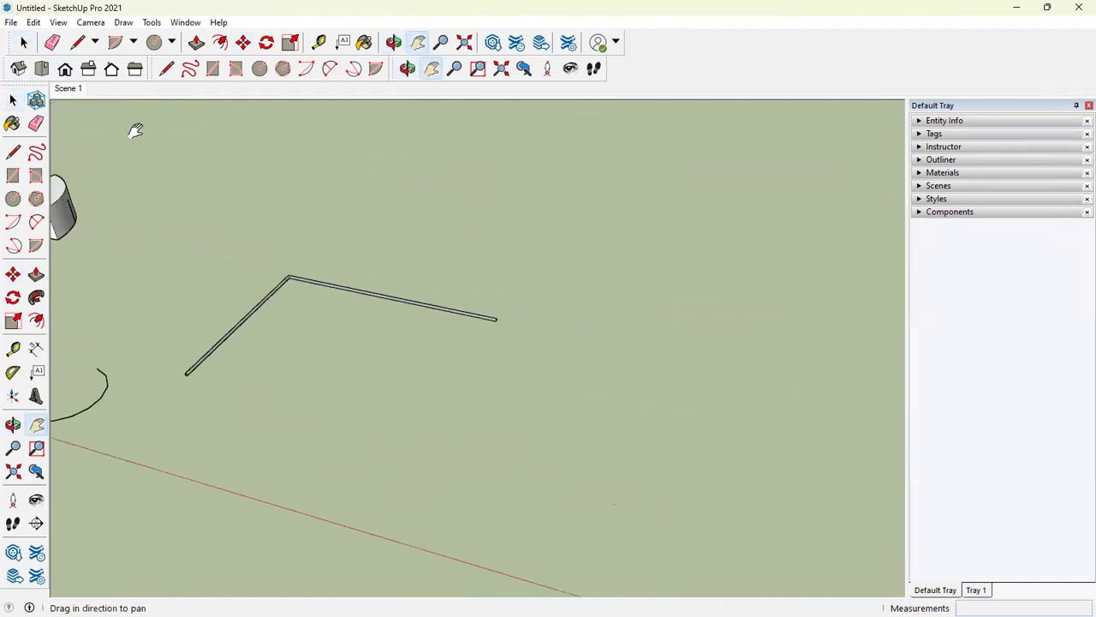
{"action": "left_click", "coordinate": [25, 42]}
{"action": "scroll", "coordinate": [419, 347], "scroll_direction": "down", "scroll_amount": 2}
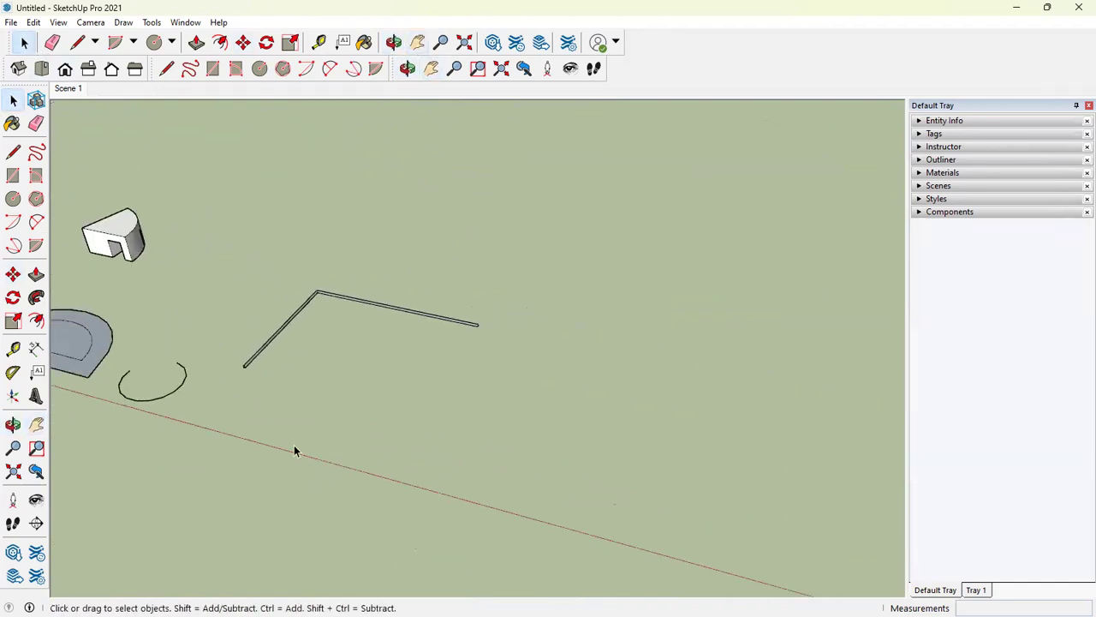
{"action": "scroll", "coordinate": [300, 453], "scroll_direction": "up", "scroll_amount": 4}
{"action": "key", "text": "r"}
{"action": "left_click", "coordinate": [324, 409]}
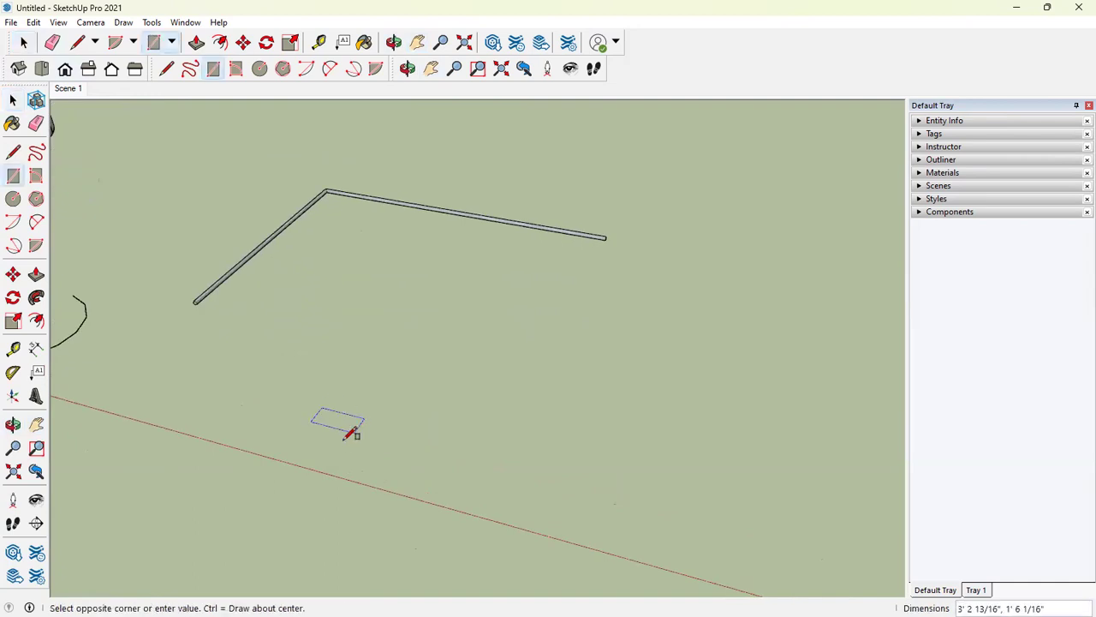
{"action": "left_click", "coordinate": [341, 438]}
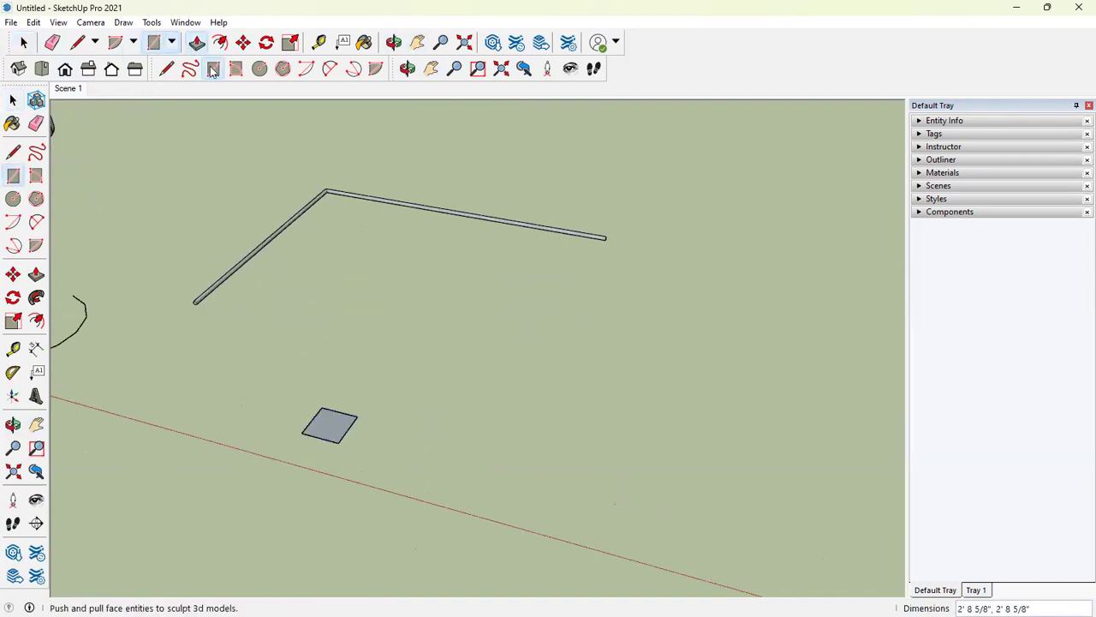
Push/Pull the new square upward into a post about 20 feet tall.
{"action": "key", "text": "p"}
{"action": "left_click", "coordinate": [329, 426]}
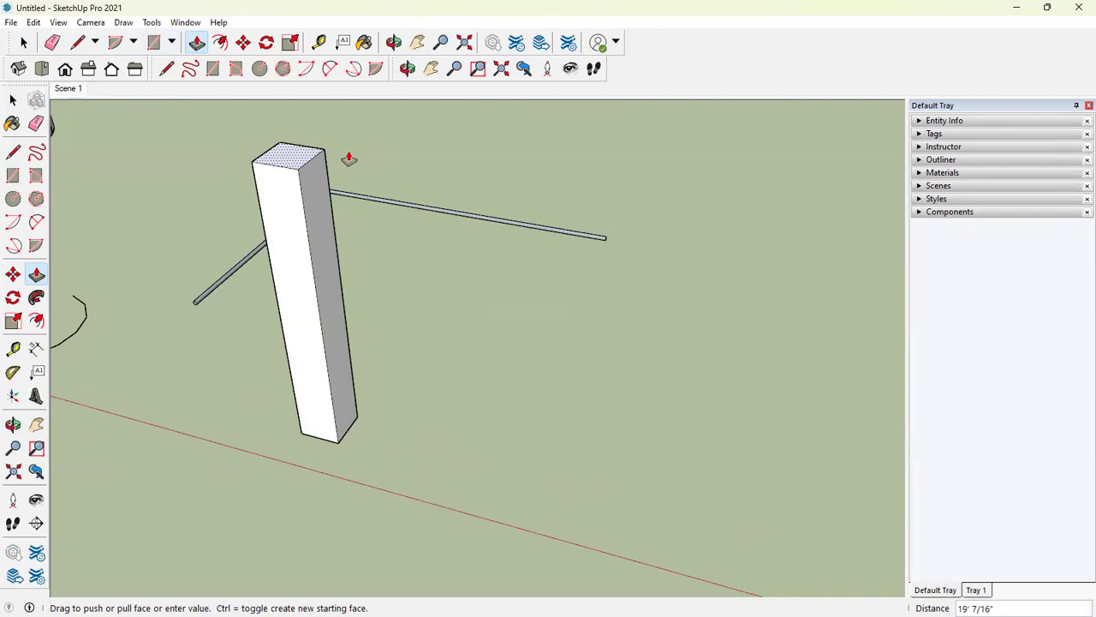
{"action": "type", "text": "20"}
{"action": "key", "text": "Return"}
{"action": "left_click", "coordinate": [24, 42]}
Select the whole post with all its faces and edges and make it a component with the definition name rafter.
{"action": "scroll", "coordinate": [273, 178], "scroll_direction": "down", "scroll_amount": 2}
{"action": "scroll", "coordinate": [287, 206], "scroll_direction": "down", "scroll_amount": 2}
{"action": "middle_click_drag", "start_coordinate": [301, 234], "coordinate": [291, 274]}
{"action": "scroll", "coordinate": [304, 253], "scroll_direction": "up", "scroll_amount": 2}
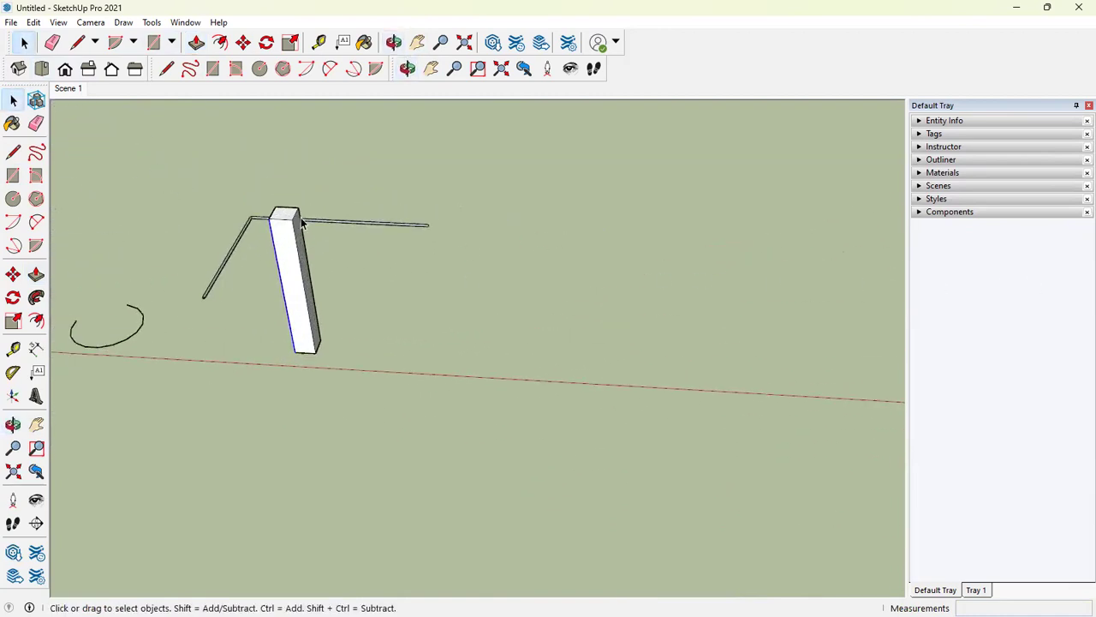
{"action": "scroll", "coordinate": [250, 269], "scroll_direction": "up", "scroll_amount": 2}
{"action": "middle_click_drag", "start_coordinate": [299, 286], "coordinate": [276, 227]}
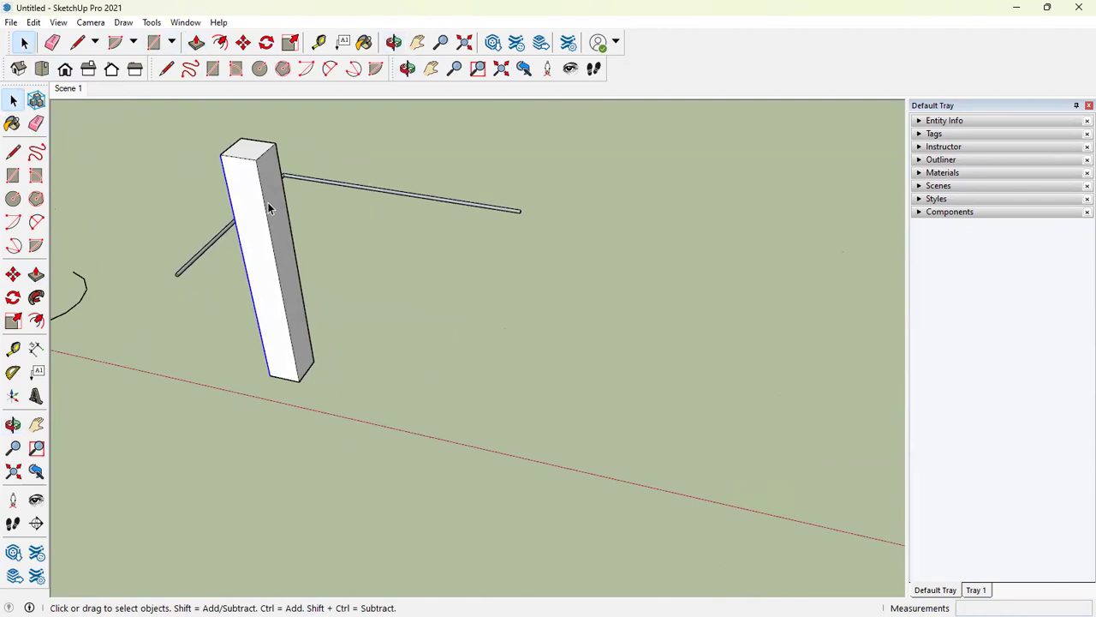
{"action": "triple_click", "coordinate": [269, 205]}
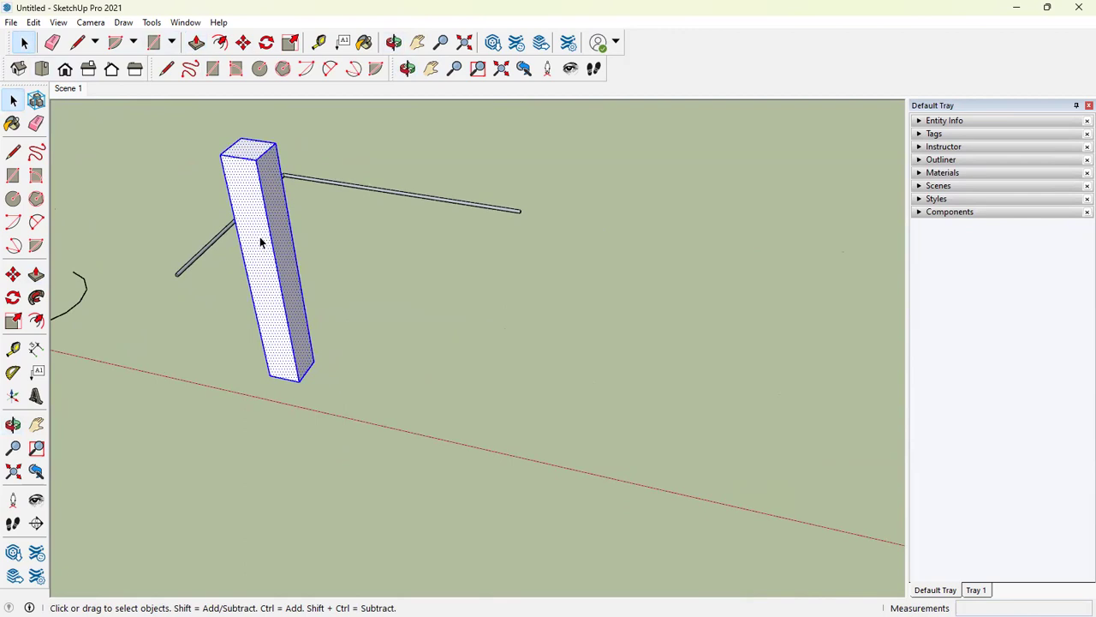
{"action": "right_click", "coordinate": [260, 237]}
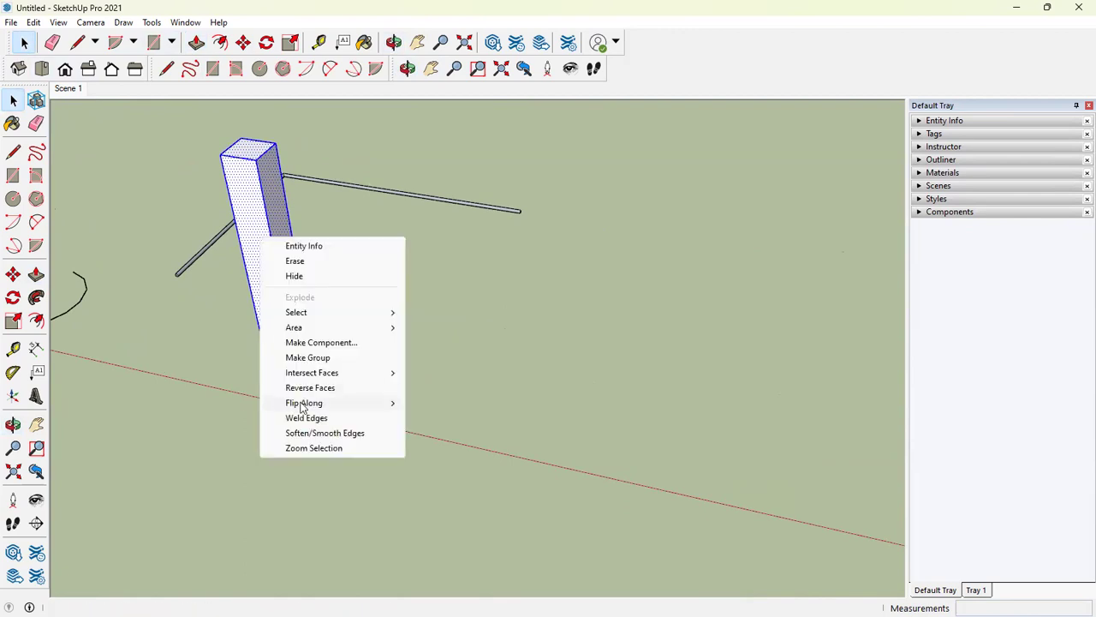
{"action": "left_click", "coordinate": [333, 343]}
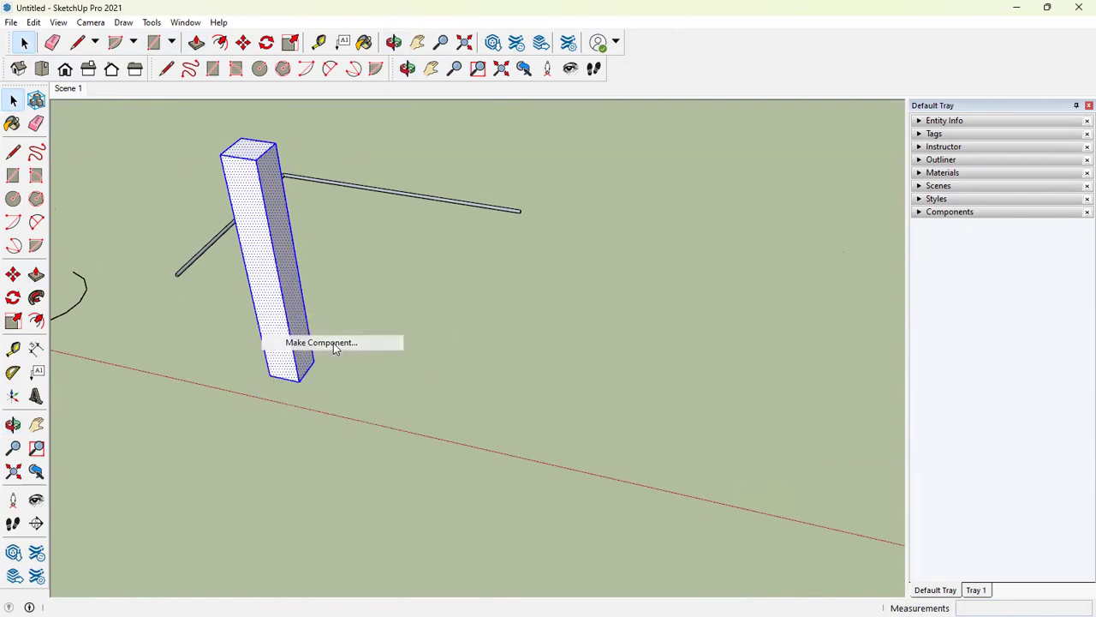
{"action": "type", "text": "rafter"}
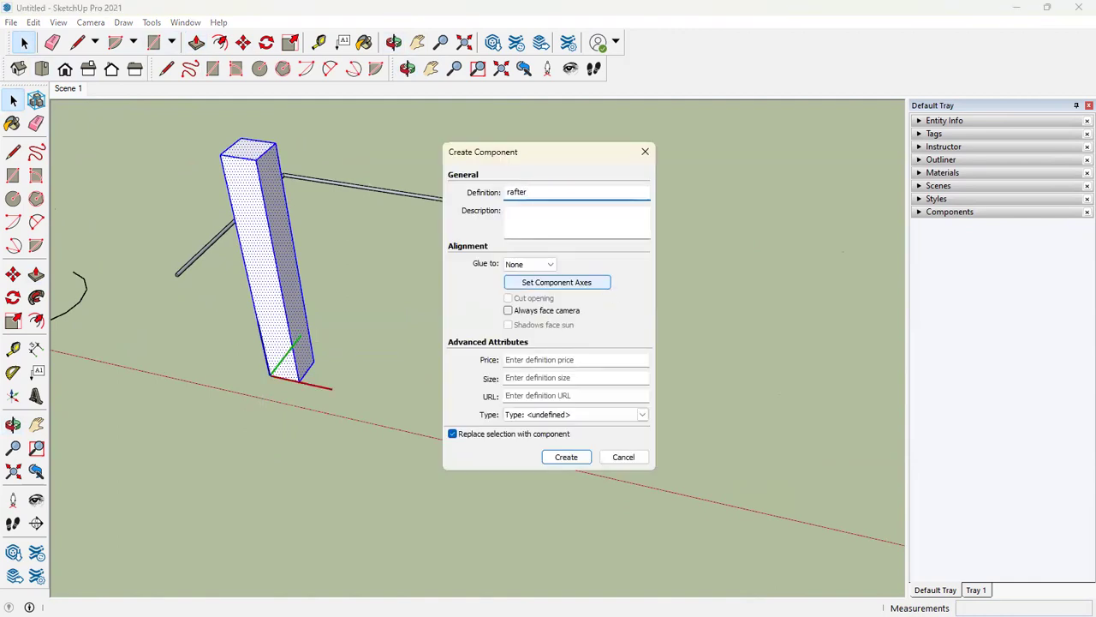
{"action": "key", "text": "Return"}
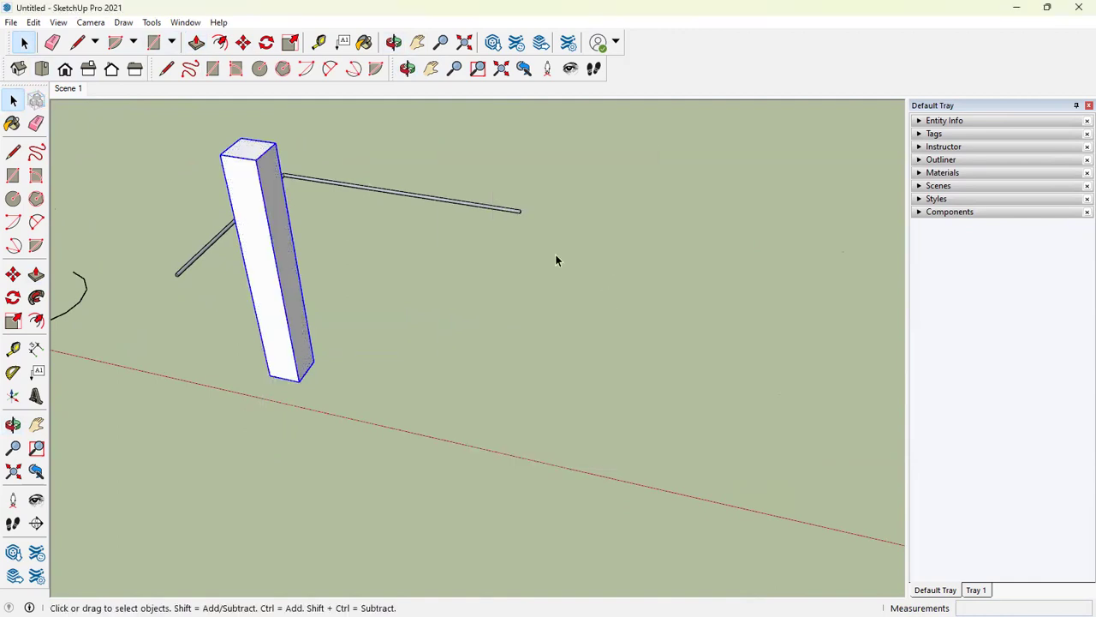
Copy the rafter component about 9' 8 13/16" along the red axis.
{"action": "scroll", "coordinate": [383, 360], "scroll_direction": "down", "scroll_amount": 3}
{"action": "key", "text": "m"}
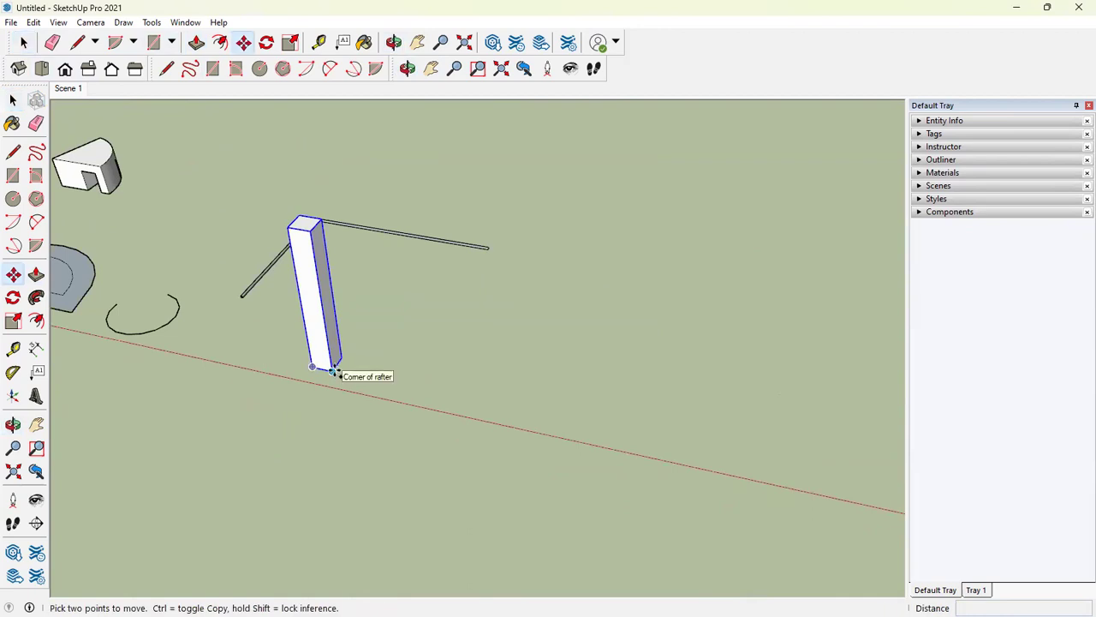
{"action": "key", "text": "ctrl"}
{"action": "left_click", "coordinate": [332, 371]}
{"action": "left_click", "coordinate": [408, 388]}
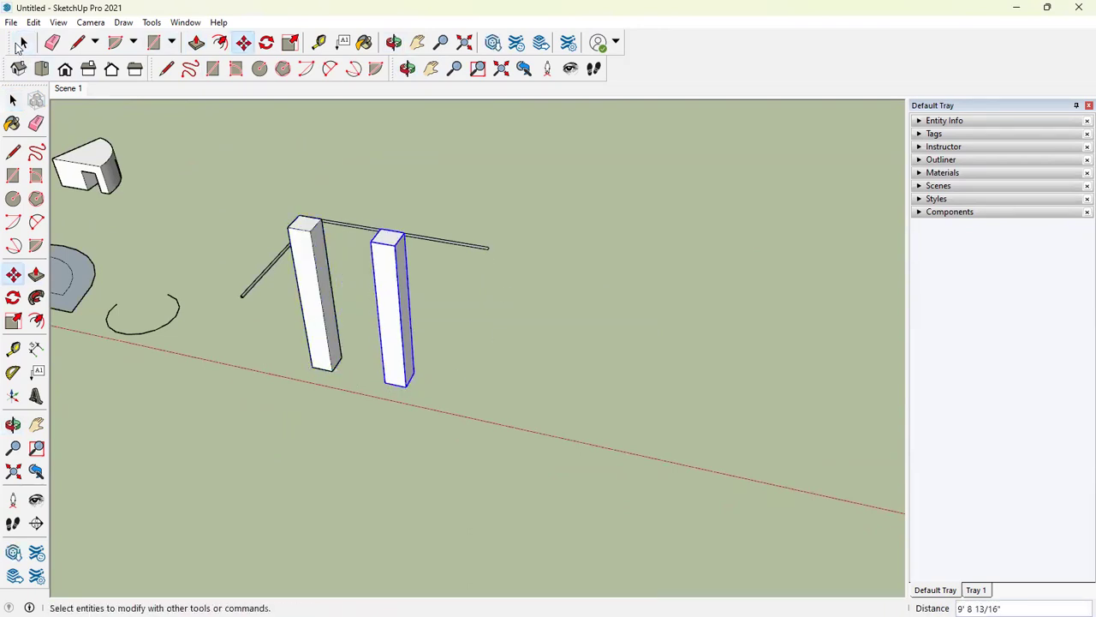
{"action": "left_click", "coordinate": [23, 42]}
Copy the second rafter about 8' 2 1/2" along the red axis and multiply it as an x20 array.
{"action": "middle_click_drag", "start_coordinate": [355, 289], "coordinate": [430, 250]}
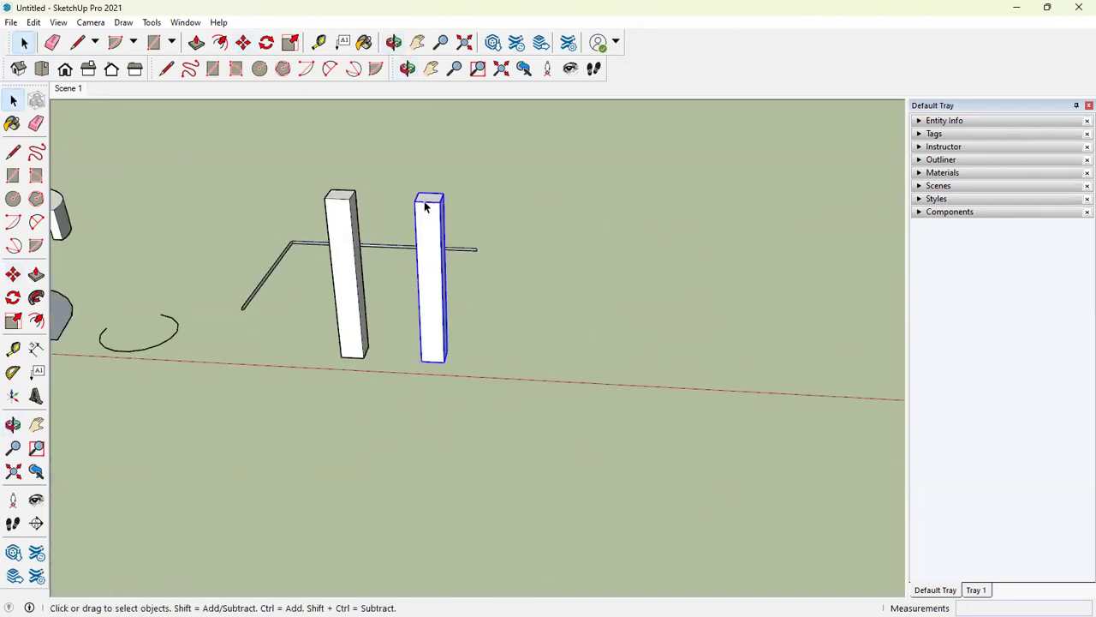
{"action": "key", "text": "m"}
{"action": "key", "text": "ctrl"}
{"action": "left_click", "coordinate": [431, 362]}
{"action": "type", "text": "2 1/2\""}
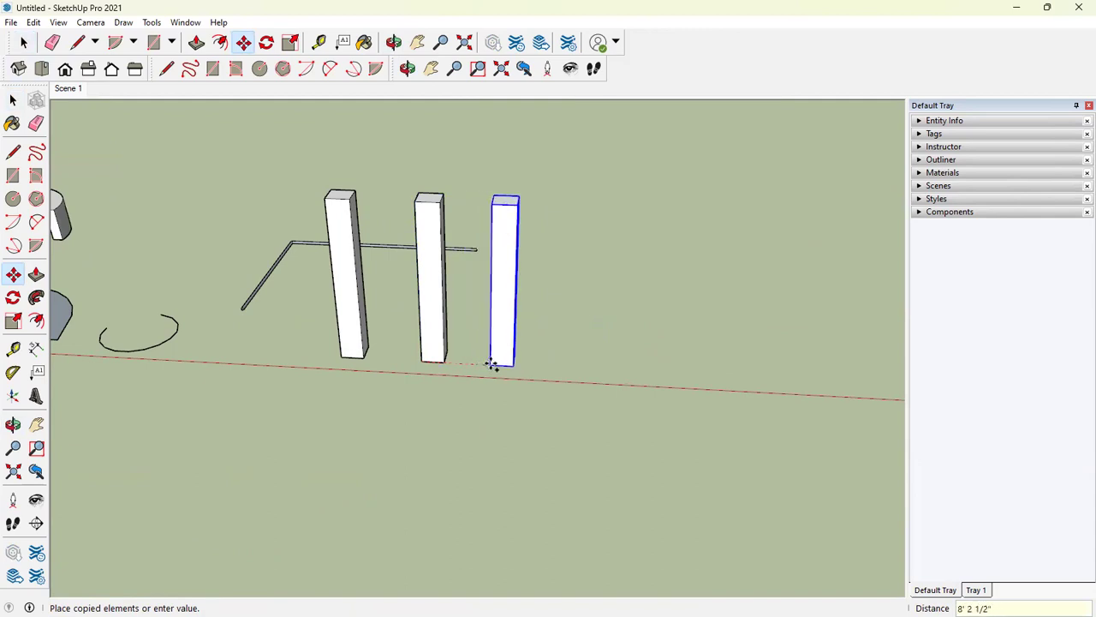
{"action": "left_click", "coordinate": [491, 363]}
{"action": "type", "text": "x2"}
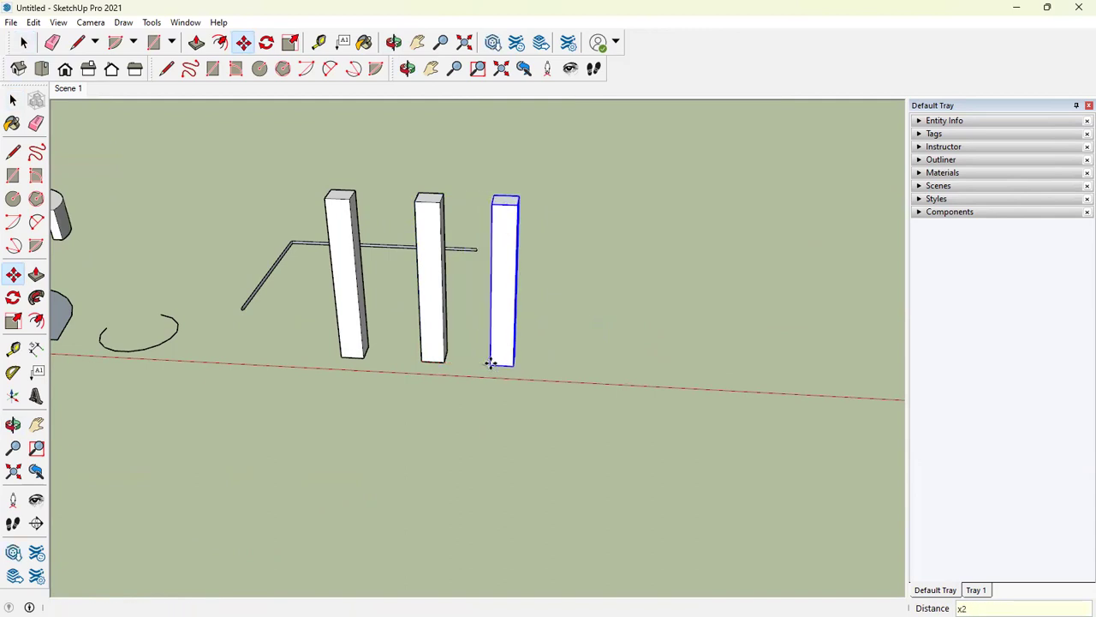
{"action": "type", "text": "0"}
{"action": "key", "text": "Return"}
{"action": "scroll", "coordinate": [350, 313], "scroll_direction": "down", "scroll_amount": 8}
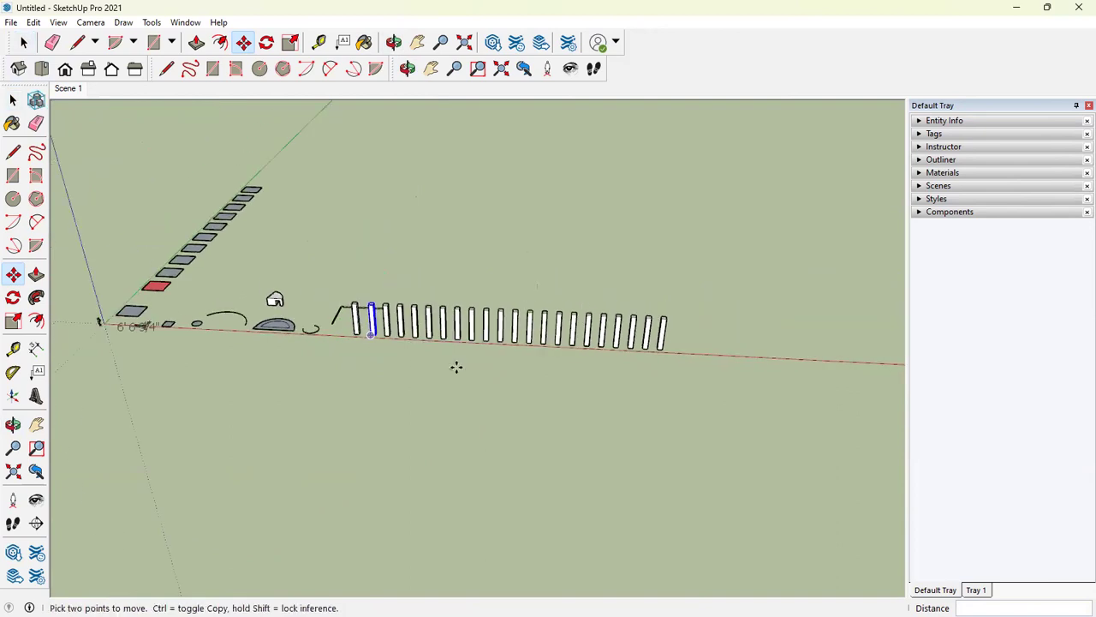
{"action": "scroll", "coordinate": [620, 404], "scroll_direction": "up", "scroll_amount": 3}
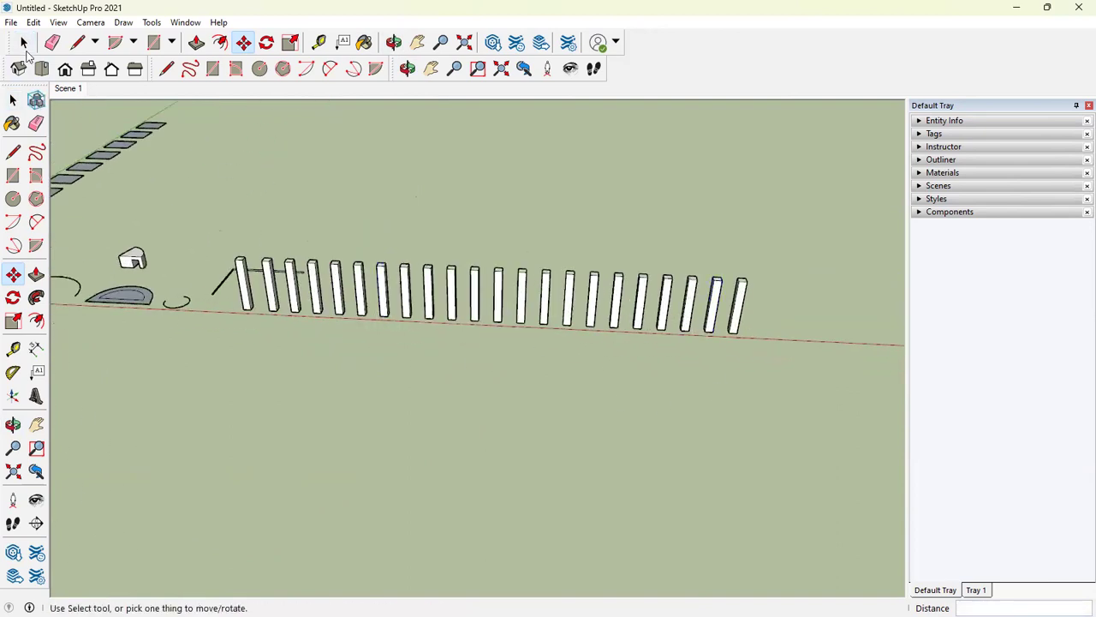
{"action": "scroll", "coordinate": [203, 259], "scroll_direction": "up", "scroll_amount": 3}
{"action": "key", "text": "space"}
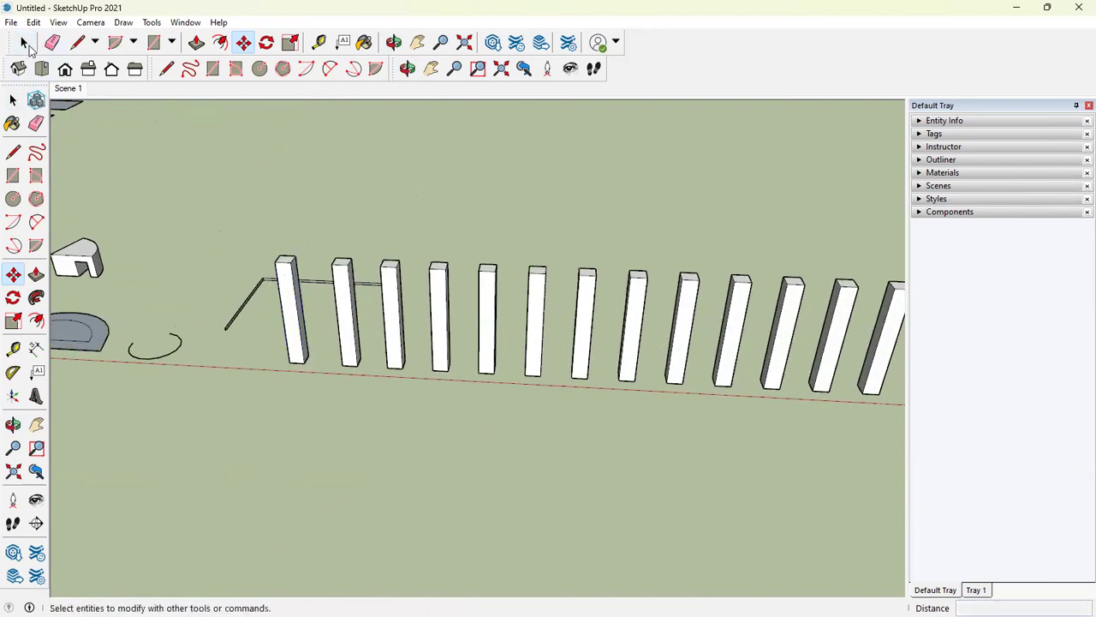
Edit the first rafter component in the row, pulling its top face up to more than double the height, and close it.
{"action": "scroll", "coordinate": [289, 291], "scroll_direction": "down", "scroll_amount": 3}
{"action": "double_click", "coordinate": [289, 288]}
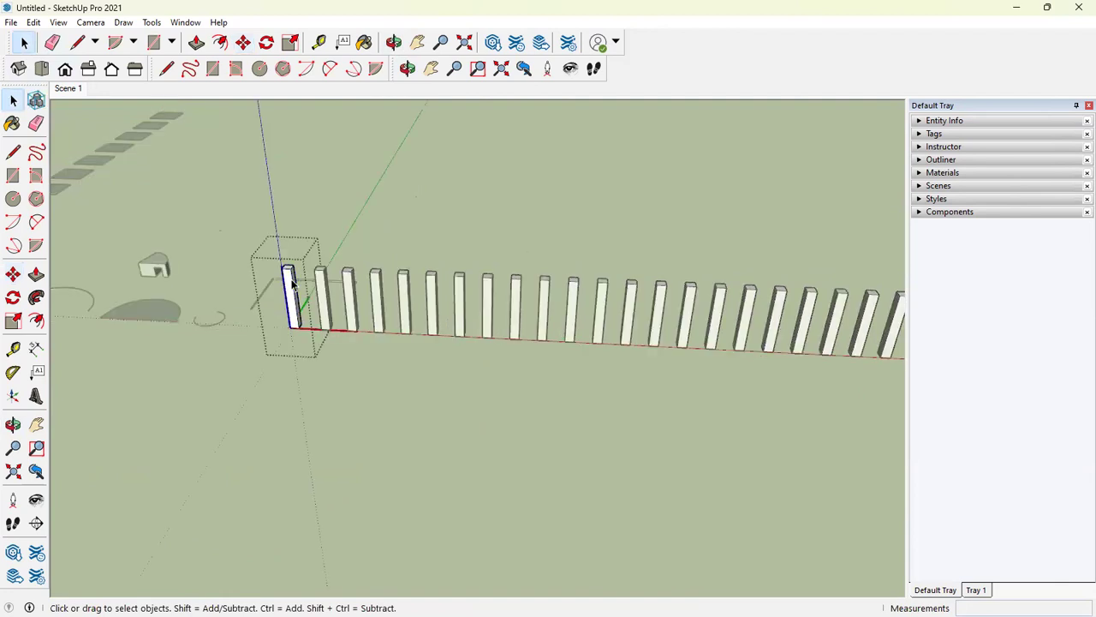
{"action": "scroll", "coordinate": [229, 310], "scroll_direction": "up", "scroll_amount": 3}
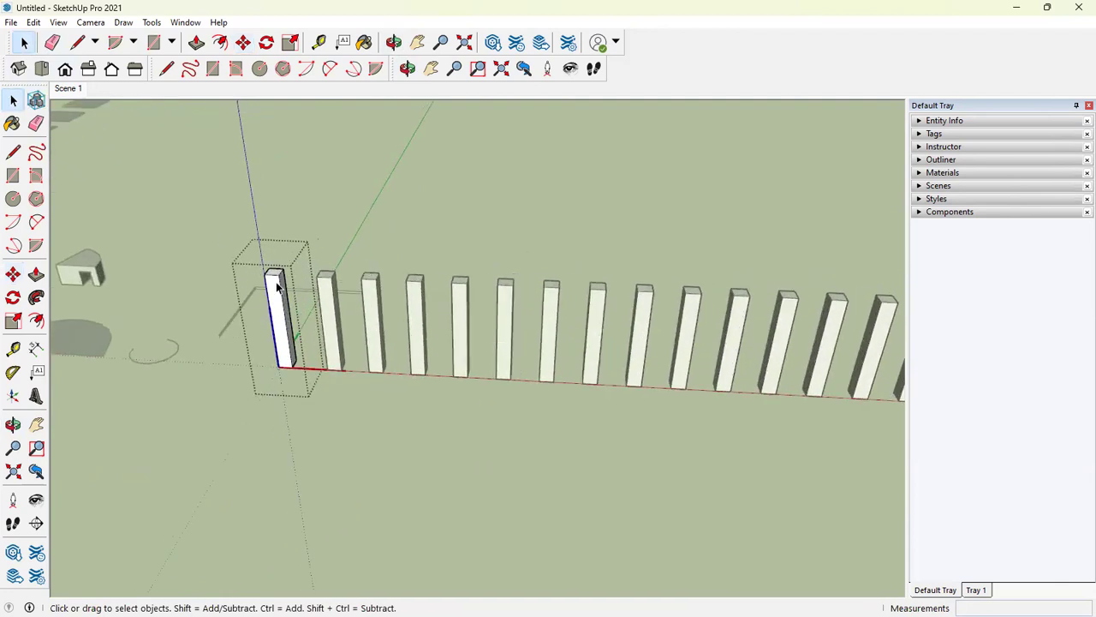
{"action": "scroll", "coordinate": [220, 278], "scroll_direction": "down", "scroll_amount": 2}
{"action": "key", "text": "p"}
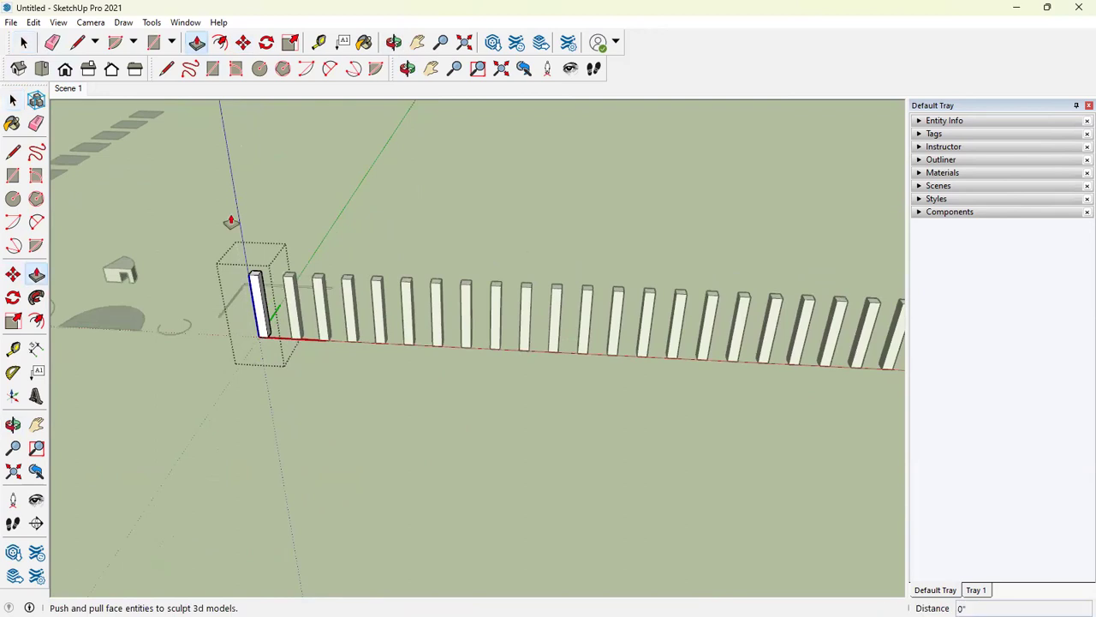
{"action": "mouse_move", "coordinate": [255, 289]}
{"action": "left_mouse_down"}
{"action": "mouse_move", "coordinate": [269, 288]}
{"action": "mouse_move", "coordinate": [293, 235]}
{"action": "mouse_move", "coordinate": [277, 311]}
{"action": "mouse_move", "coordinate": [205, 413]}
{"action": "mouse_move", "coordinate": [255, 306]}
{"action": "left_mouse_up"}
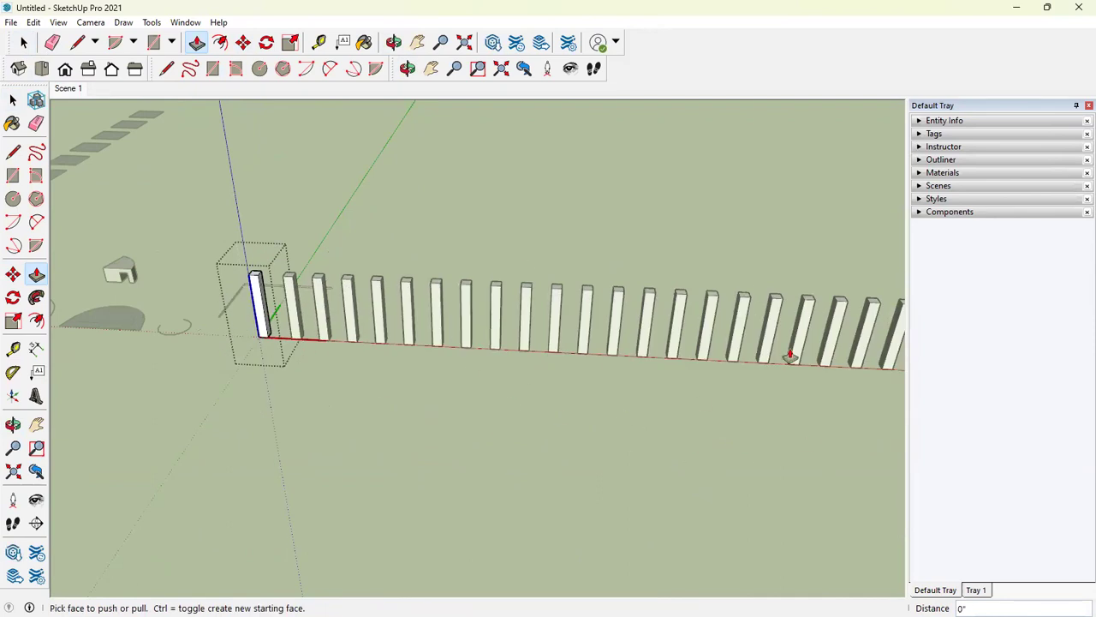
{"action": "scroll", "coordinate": [445, 256], "scroll_direction": "down", "scroll_amount": 2}
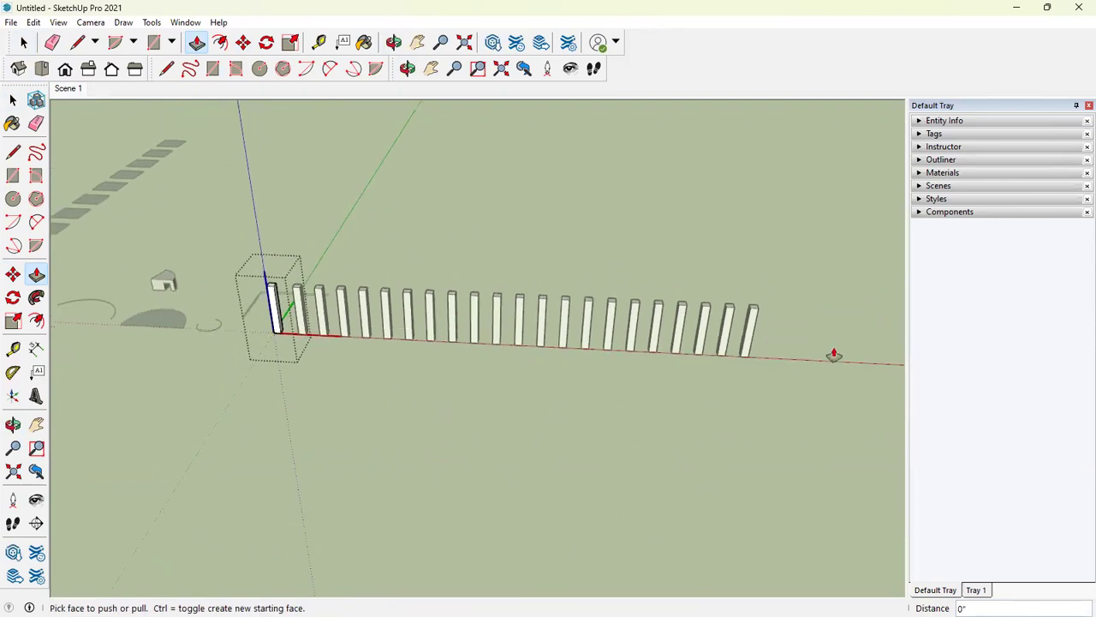
{"action": "scroll", "coordinate": [242, 296], "scroll_direction": "up", "scroll_amount": 4}
{"action": "left_click_drag", "start_coordinate": [245, 302], "coordinate": [235, 169]}
{"action": "left_click", "coordinate": [23, 42]}
{"action": "scroll", "coordinate": [95, 138], "scroll_direction": "down", "scroll_amount": 5}
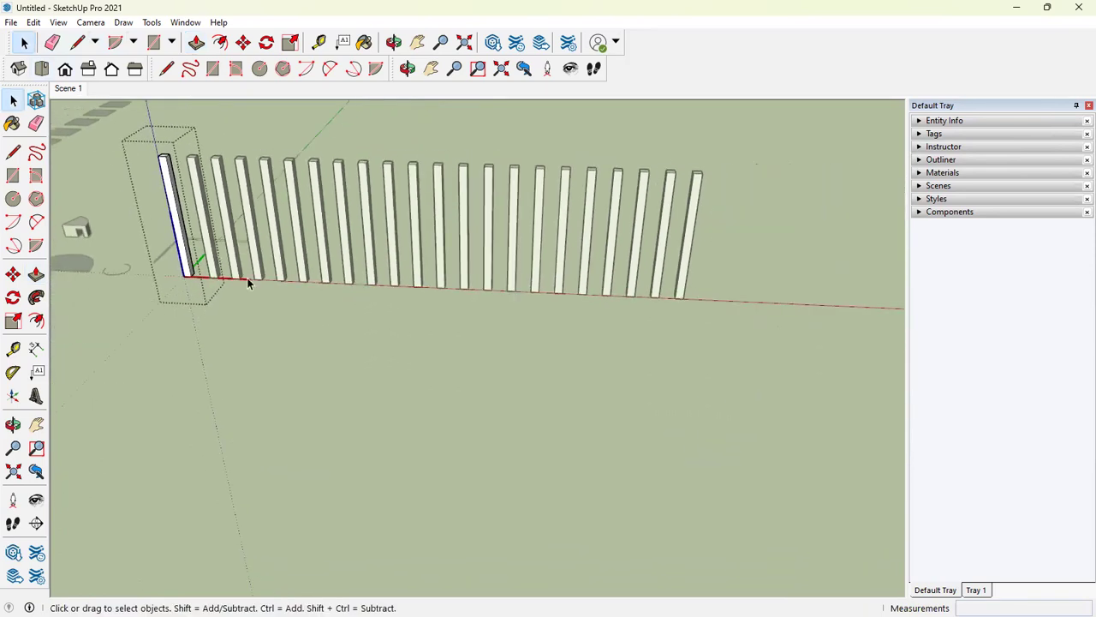
{"action": "left_click", "coordinate": [642, 275]}
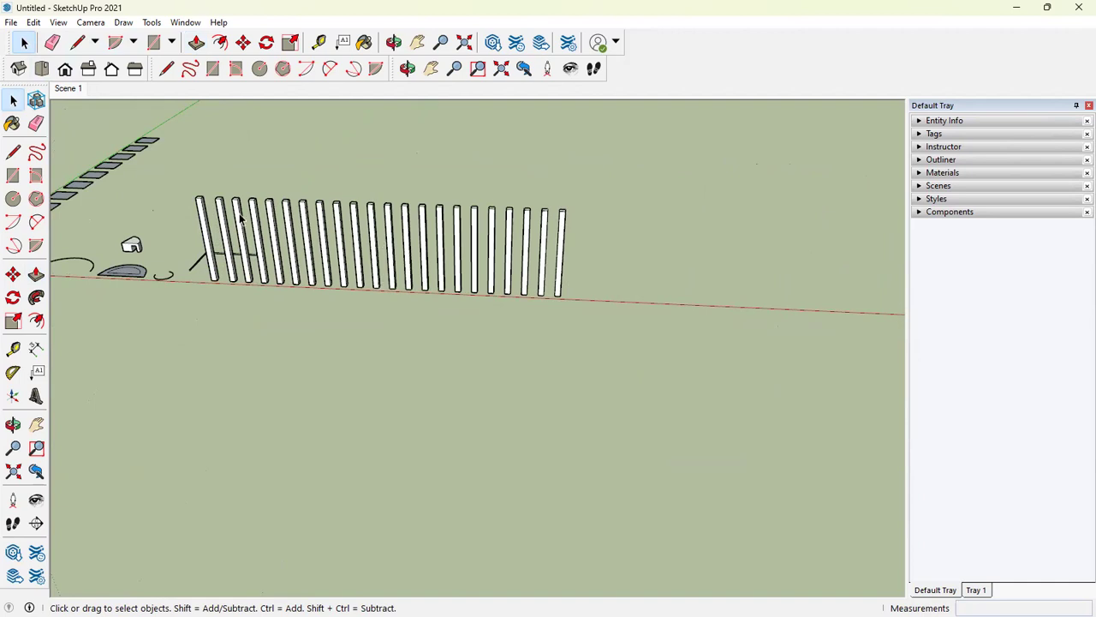
Select the first rafter and examine the lengthened row of rafter copies from several angles and distances.
{"action": "middle_click_drag", "start_coordinate": [242, 220], "coordinate": [204, 257]}
{"action": "left_click", "coordinate": [222, 283]}
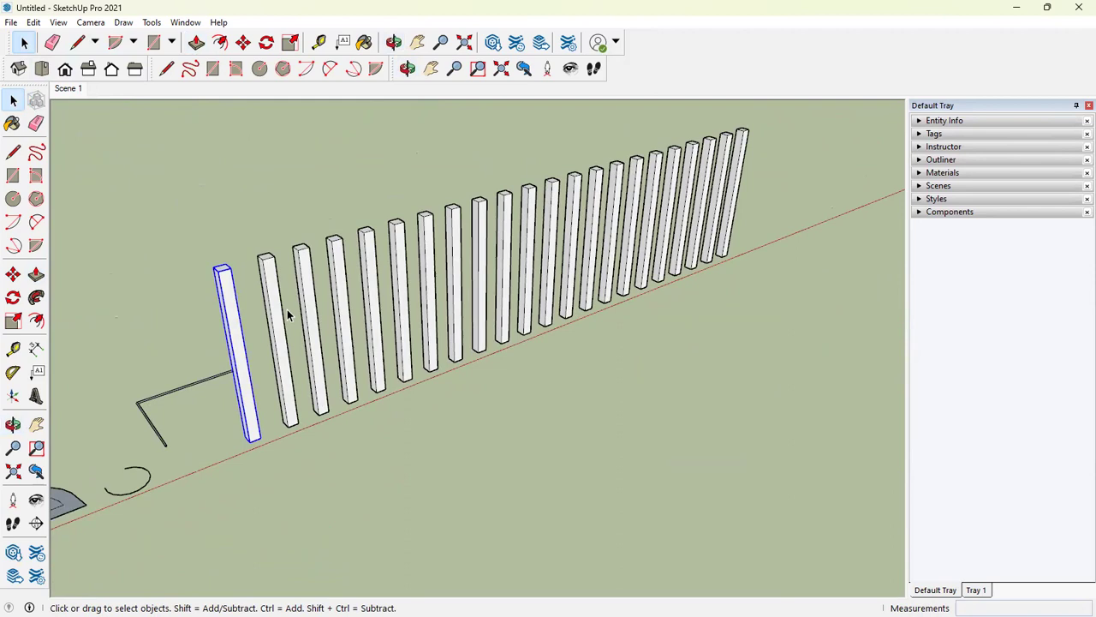
{"action": "scroll", "coordinate": [282, 305], "scroll_direction": "down", "scroll_amount": 5}
{"action": "middle_click_drag", "start_coordinate": [202, 344], "coordinate": [287, 255]}
{"action": "scroll", "coordinate": [190, 350], "scroll_direction": "up", "scroll_amount": 5}
{"action": "scroll", "coordinate": [287, 254], "scroll_direction": "down", "scroll_amount": 3}
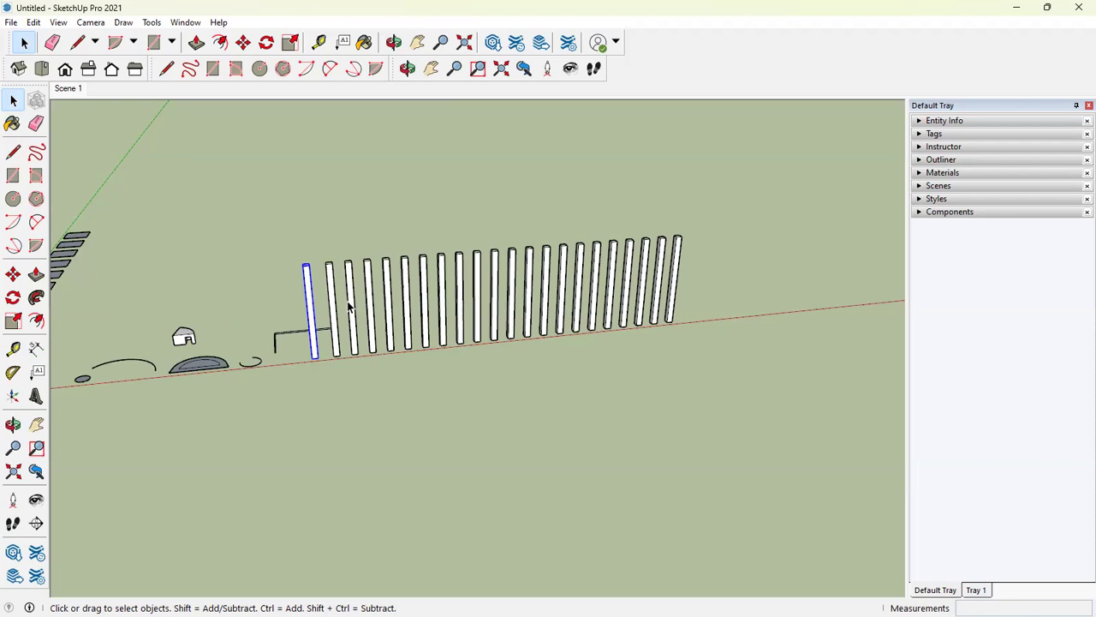
{"action": "scroll", "coordinate": [318, 299], "scroll_direction": "up", "scroll_amount": 8}
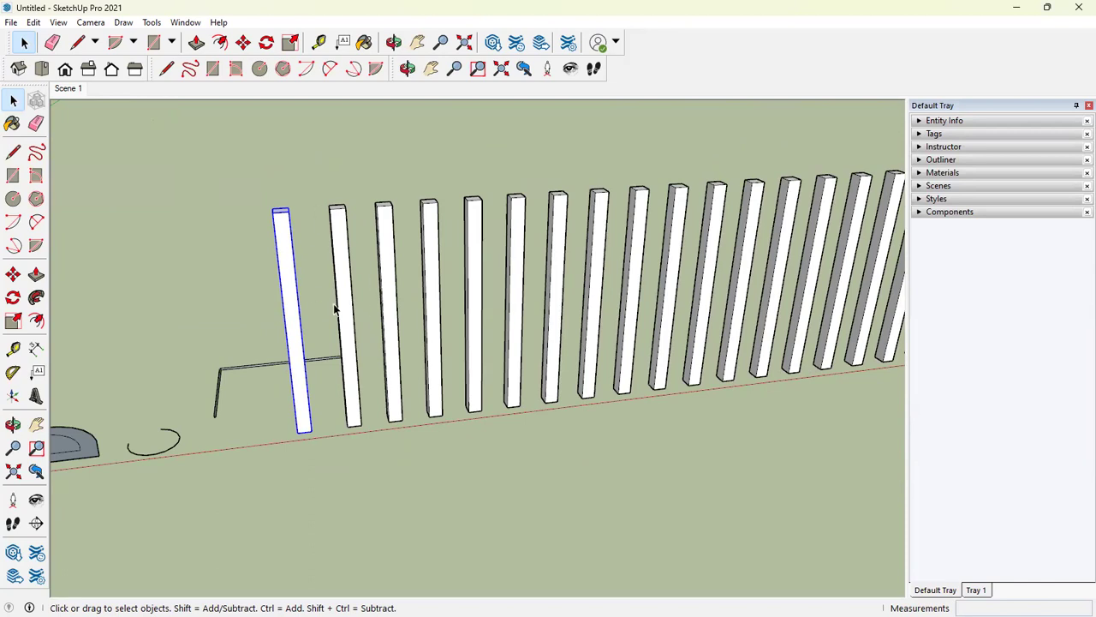
{"action": "scroll", "coordinate": [334, 312], "scroll_direction": "down", "scroll_amount": 3}
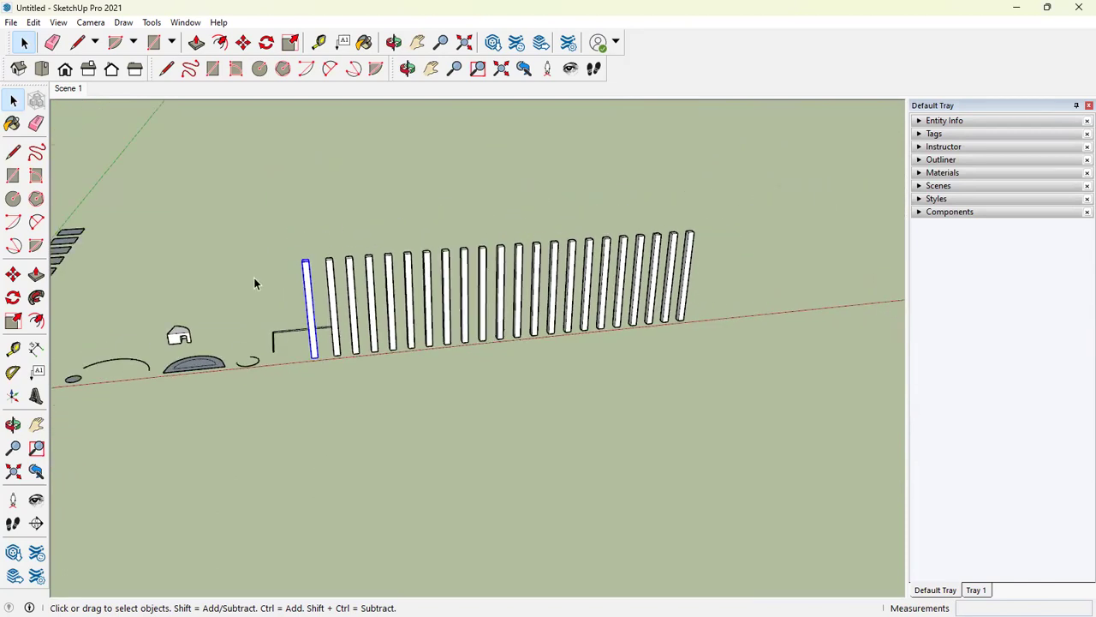
Select all the connected geometry of the small curved-back building with the doorway and make it a group.
{"action": "scroll", "coordinate": [175, 343], "scroll_direction": "up", "scroll_amount": 6}
{"action": "mouse_move", "coordinate": [253, 349]}
{"action": "middle_mouse_down"}
{"action": "mouse_move", "coordinate": [311, 404]}
{"action": "mouse_move", "coordinate": [248, 347]}
{"action": "middle_mouse_up"}
{"action": "scroll", "coordinate": [243, 343], "scroll_direction": "up", "scroll_amount": 5}
{"action": "scroll", "coordinate": [187, 327], "scroll_direction": "down", "scroll_amount": 4}
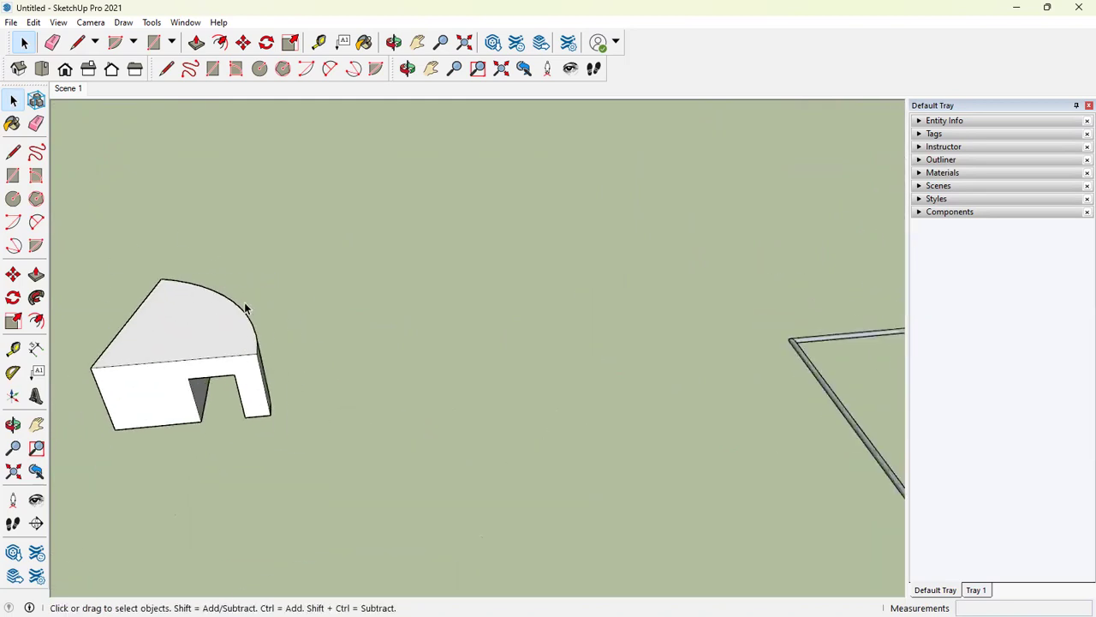
{"action": "triple_click", "coordinate": [203, 323]}
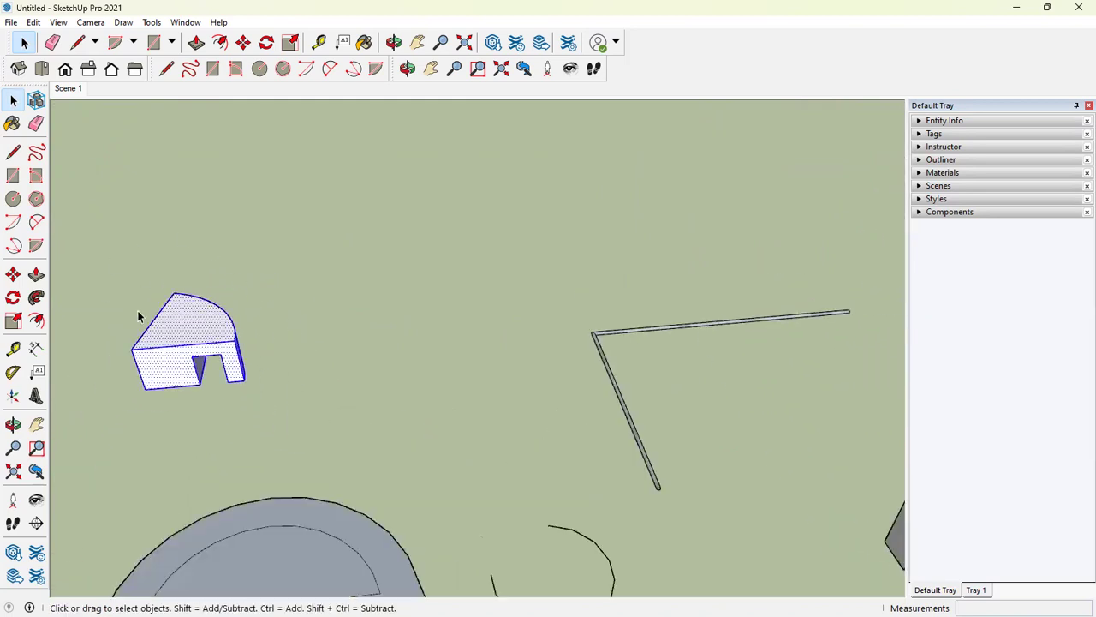
{"action": "right_click", "coordinate": [172, 331]}
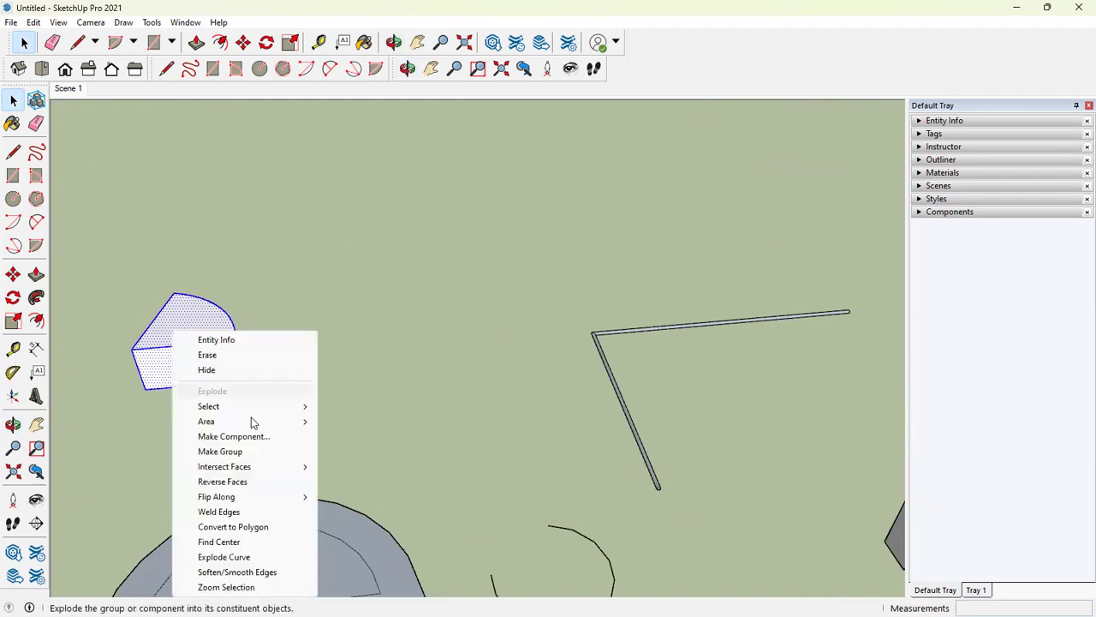
{"action": "key", "text": "Return"}
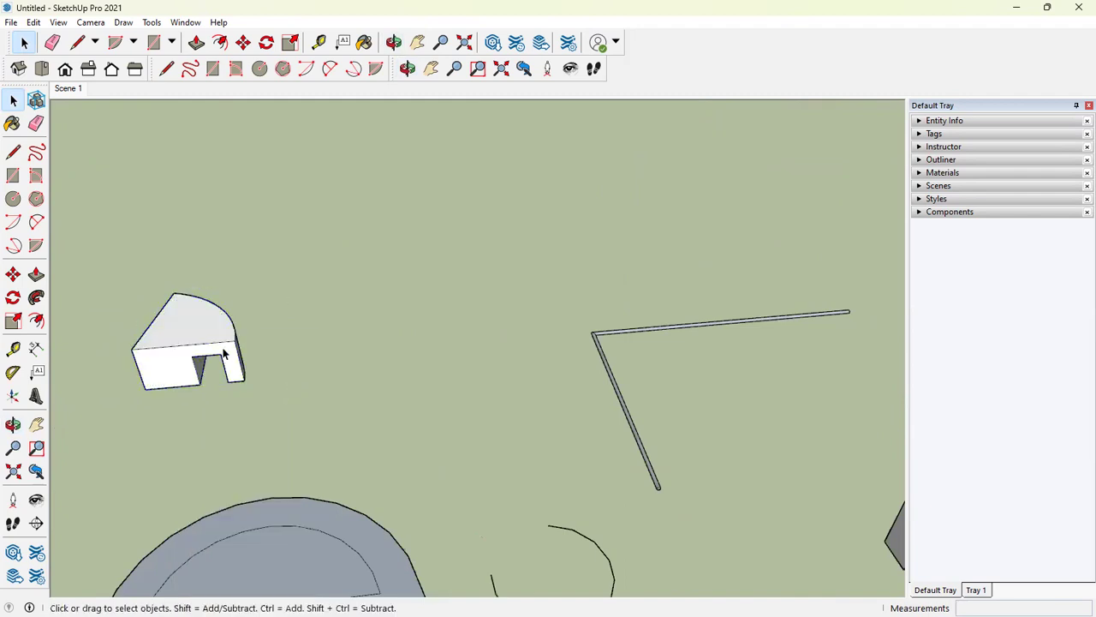
Group the half-circle face together with its inner offset outline.
{"action": "double_click", "coordinate": [232, 528]}
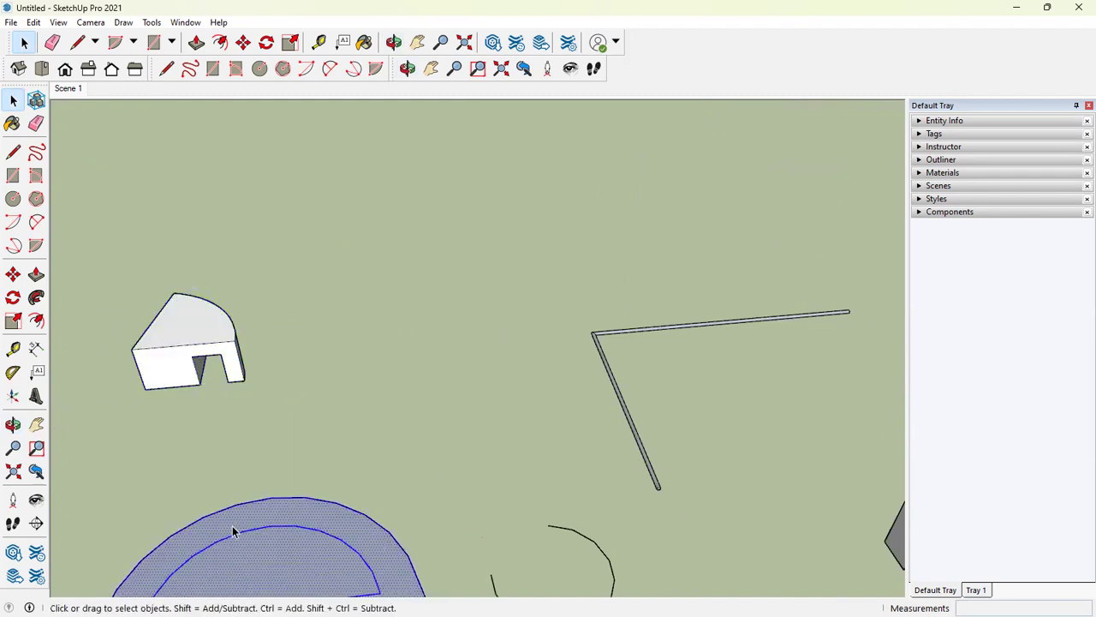
{"action": "key", "text": "ctrl+g"}
{"action": "scroll", "coordinate": [770, 301], "scroll_direction": "down", "scroll_amount": 8}
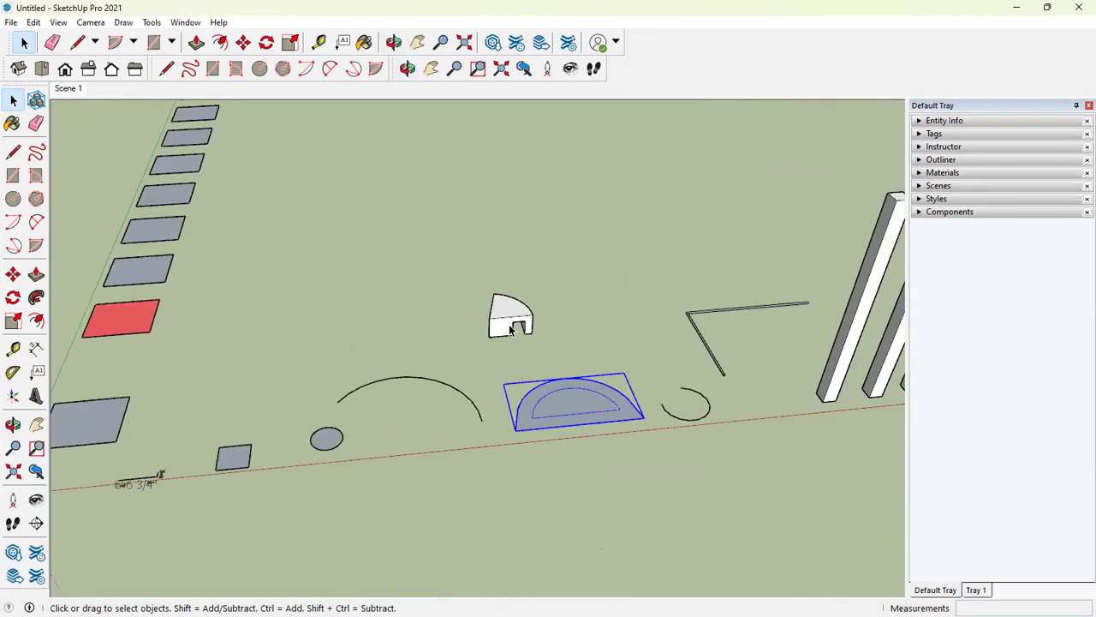
Try to move the grouped building as a single object from its front bottom corner.
{"action": "left_click", "coordinate": [525, 319]}
{"action": "middle_click_drag", "start_coordinate": [445, 314], "coordinate": [514, 282]}
{"action": "scroll", "coordinate": [564, 269], "scroll_direction": "up", "scroll_amount": 4}
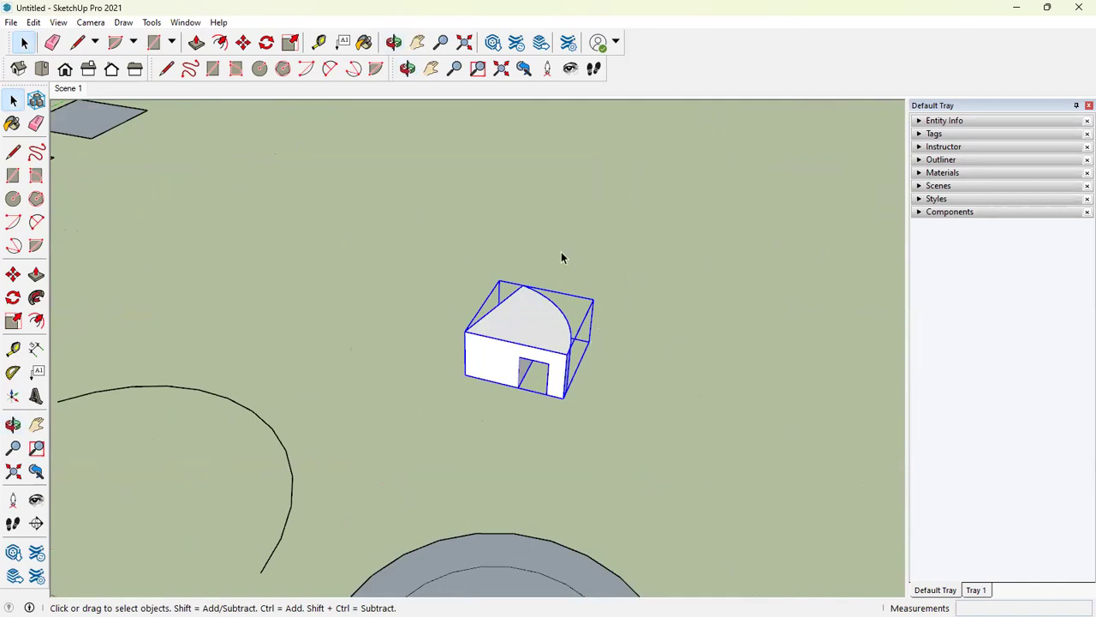
{"action": "middle_click_drag", "start_coordinate": [573, 356], "coordinate": [528, 362]}
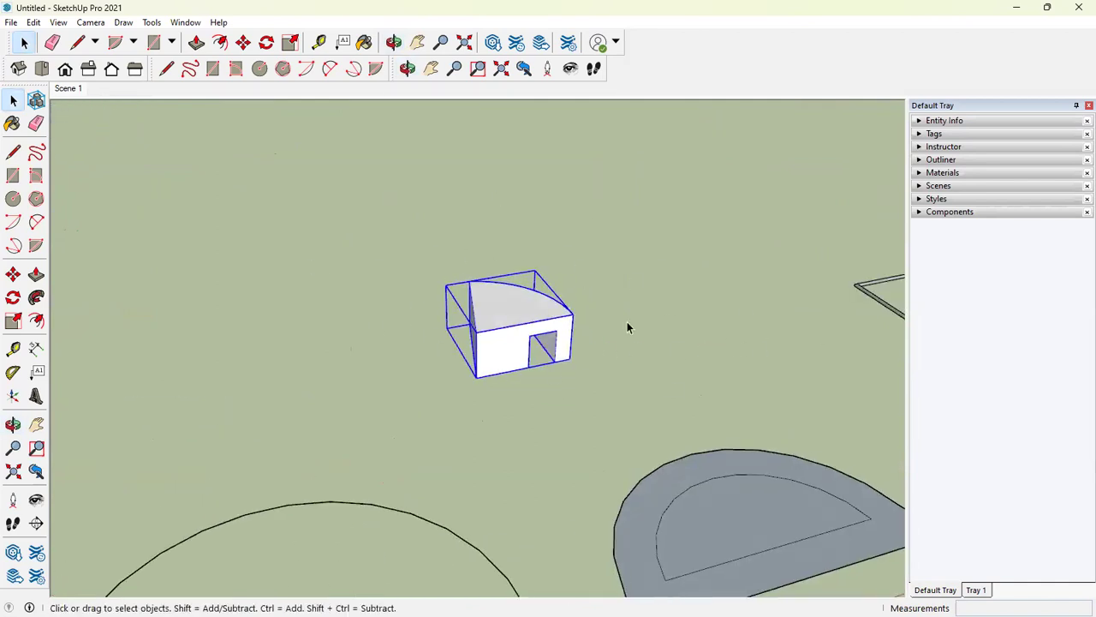
{"action": "middle_click_drag", "start_coordinate": [455, 330], "coordinate": [454, 362]}
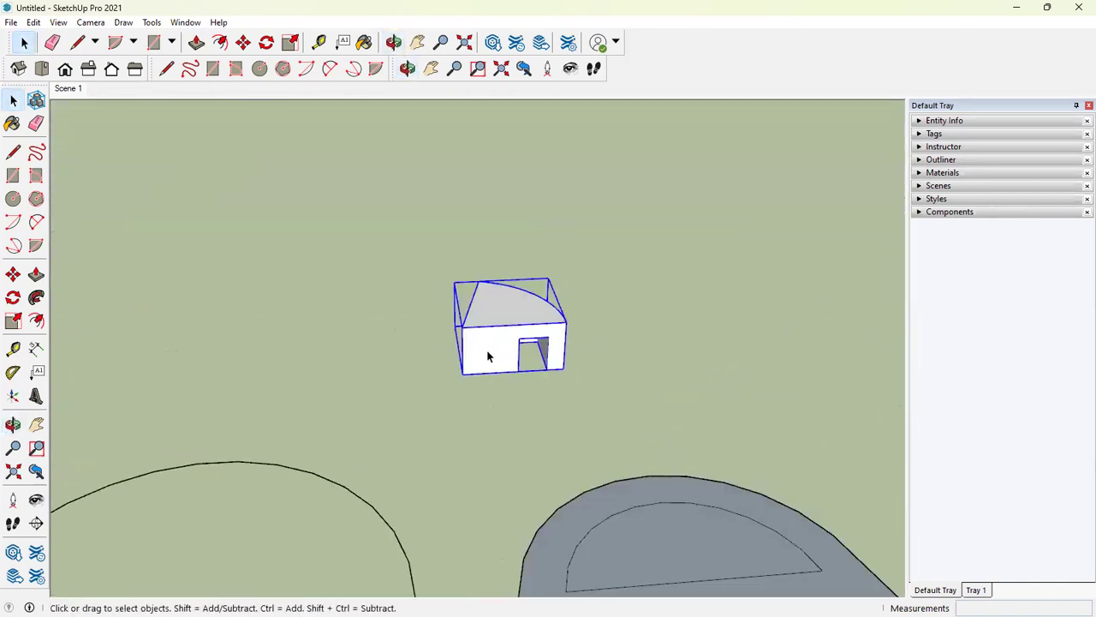
{"action": "key", "text": "m"}
{"action": "left_click", "coordinate": [464, 372]}
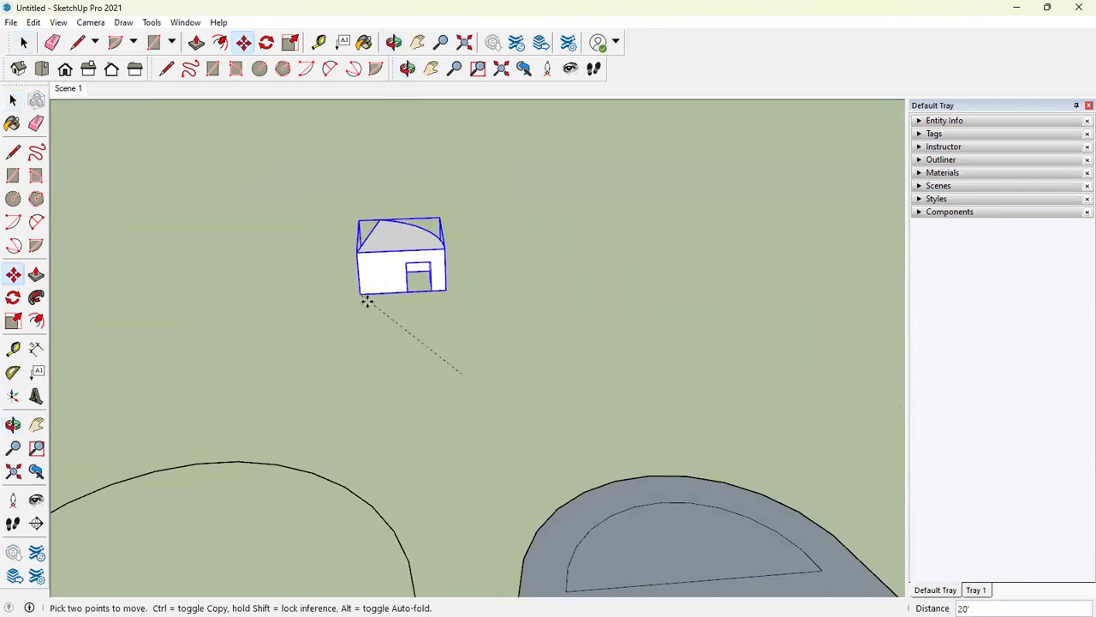
{"action": "scroll", "coordinate": [370, 308], "scroll_direction": "down", "scroll_amount": 3}
{"action": "key", "text": "Escape"}
{"action": "left_click", "coordinate": [23, 42]}
Select the grouped half-circle as one object, and try to move the small ungrouped circle face.
{"action": "left_click", "coordinate": [521, 437]}
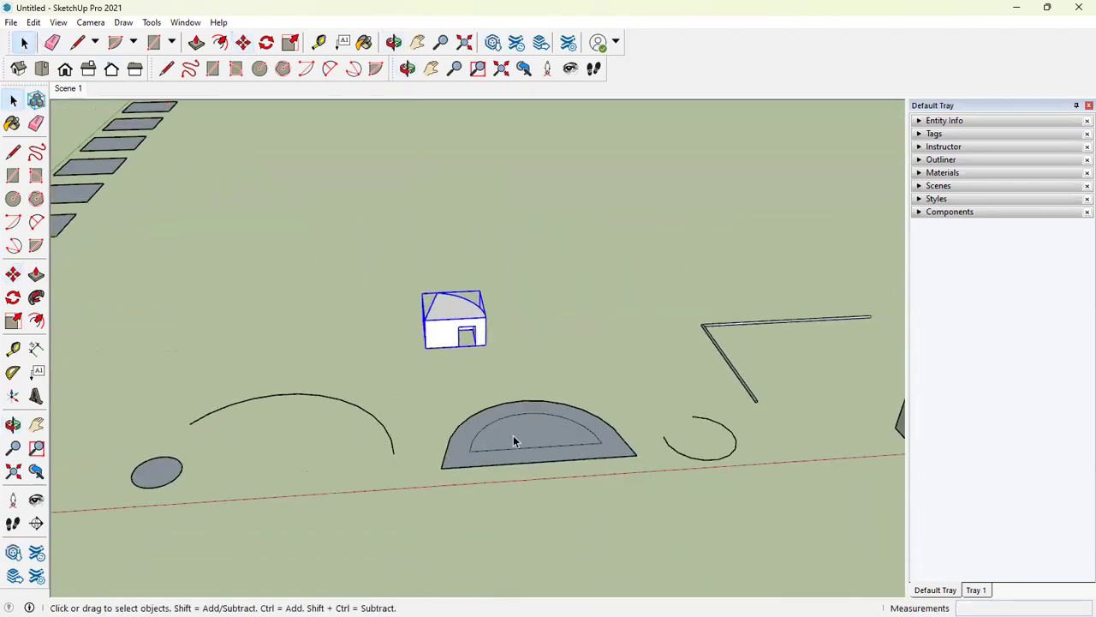
{"action": "scroll", "coordinate": [528, 315], "scroll_direction": "down", "scroll_amount": 2}
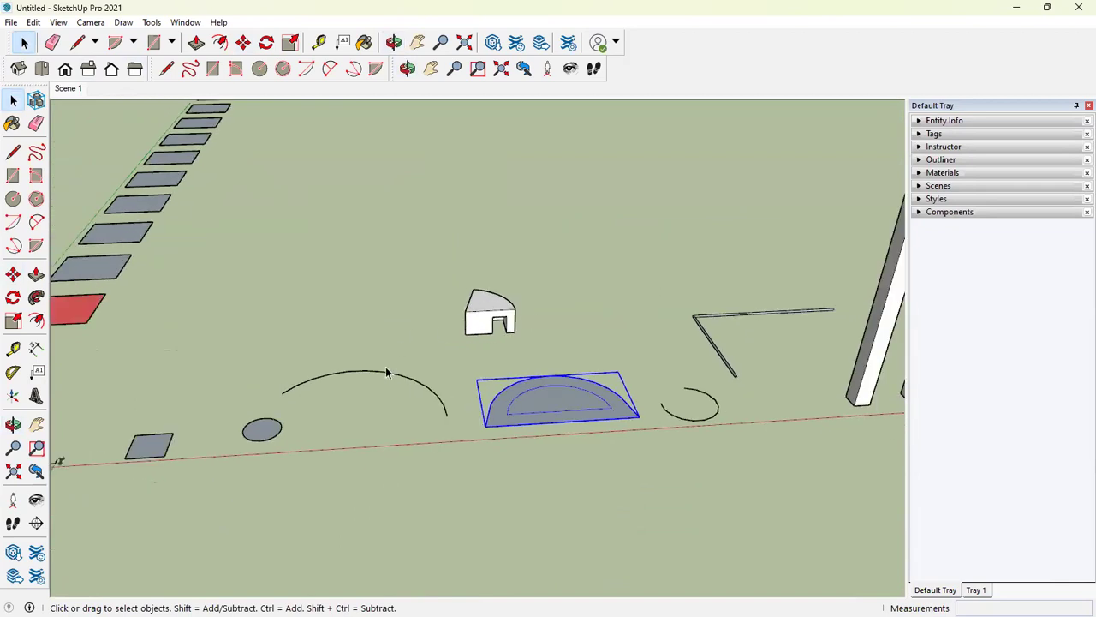
{"action": "left_click", "coordinate": [266, 437]}
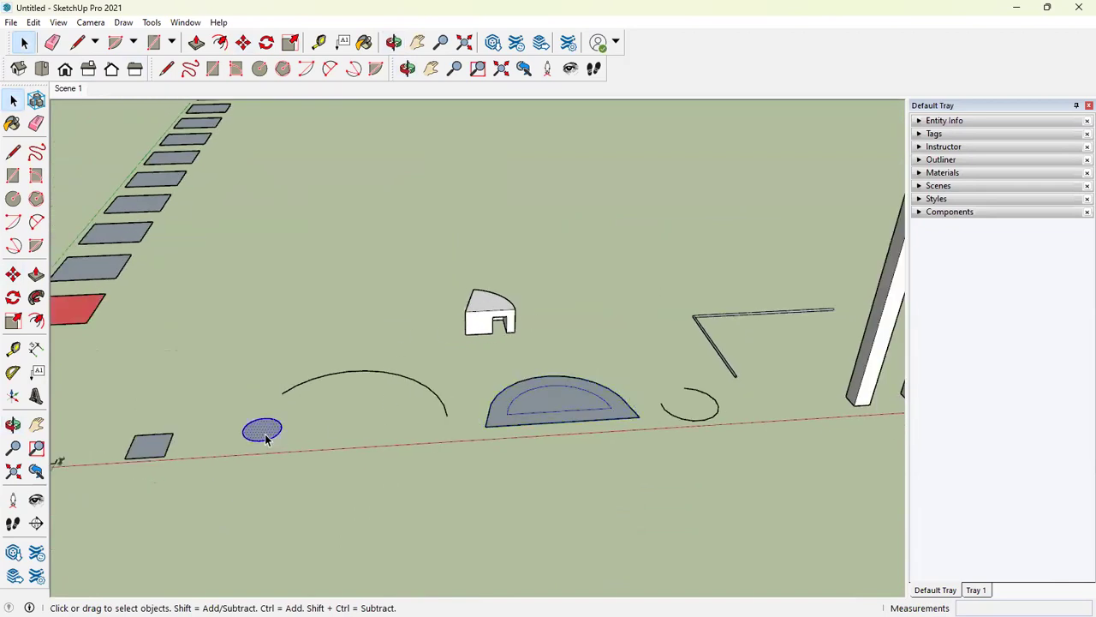
{"action": "key", "text": "m"}
{"action": "left_click", "coordinate": [265, 433]}
{"action": "key", "text": "Escape"}
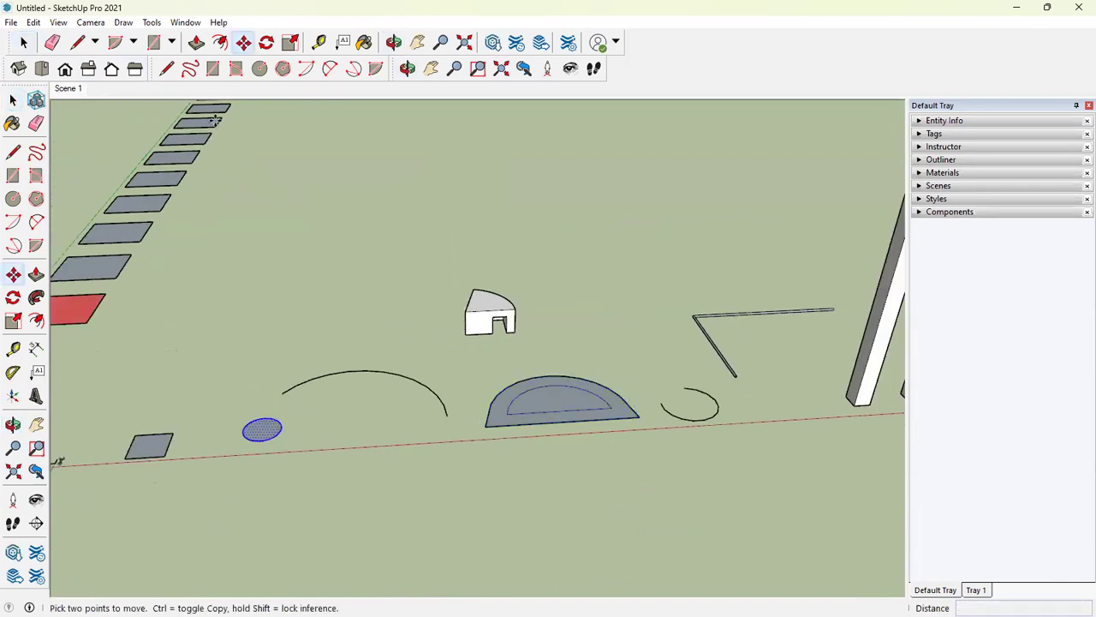
Push/Pull the small circle near the red axis up into a tall cylinder.
{"action": "left_click", "coordinate": [36, 274]}
{"action": "left_click", "coordinate": [262, 428]}
{"action": "left_click", "coordinate": [262, 342]}
Try to move the ungrouped cylinder by its selected side surface, about 14' 5 15/16".
{"action": "left_click", "coordinate": [13, 100]}
{"action": "left_click", "coordinate": [218, 231]}
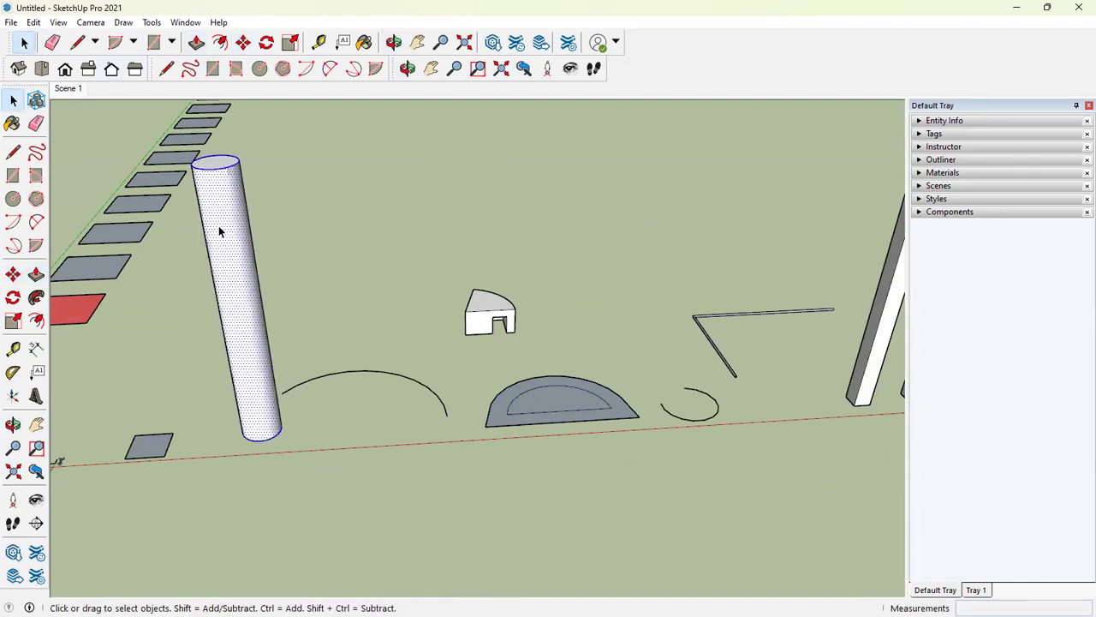
{"action": "key", "text": "m"}
{"action": "left_click", "coordinate": [221, 237]}
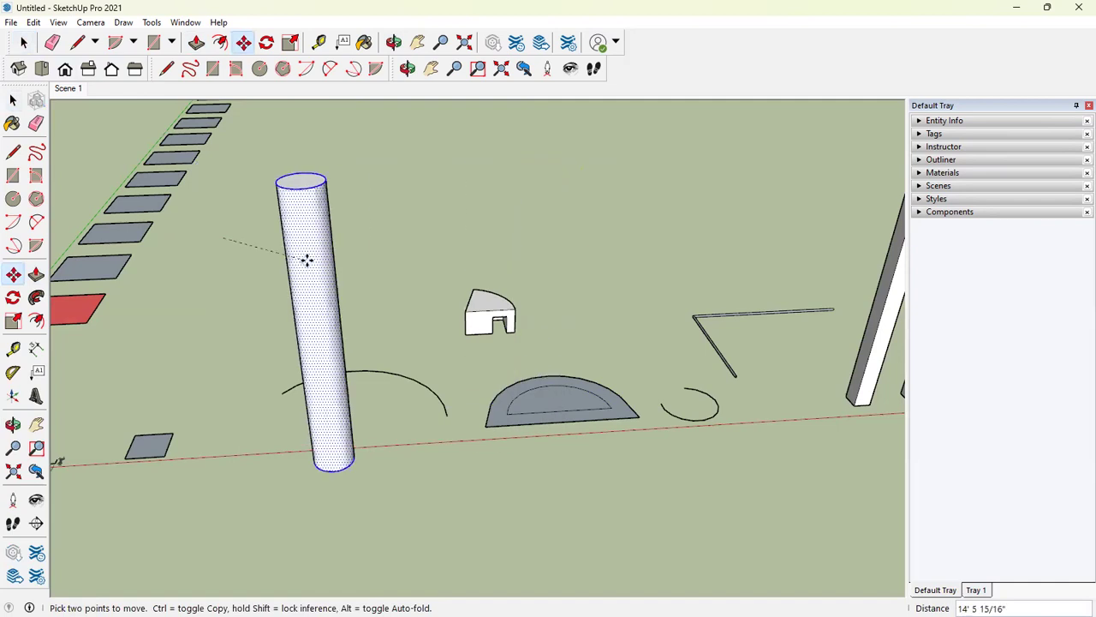
{"action": "left_click", "coordinate": [23, 42]}
Pick the cylinder's top face and its top edge separately for the Move tool.
{"action": "left_click", "coordinate": [219, 164]}
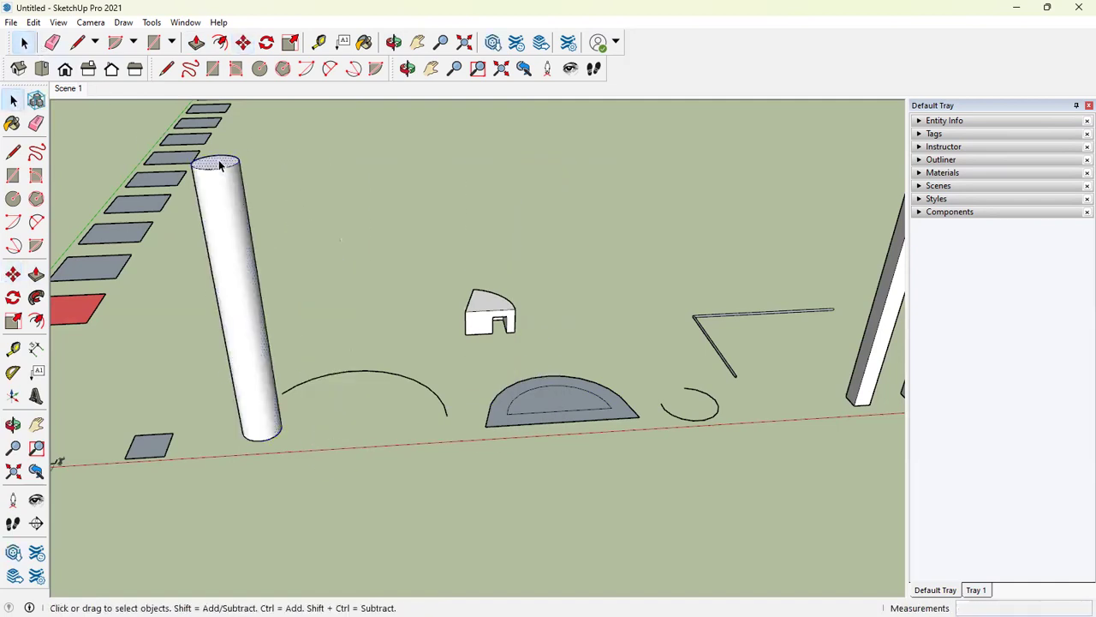
{"action": "key", "text": "m"}
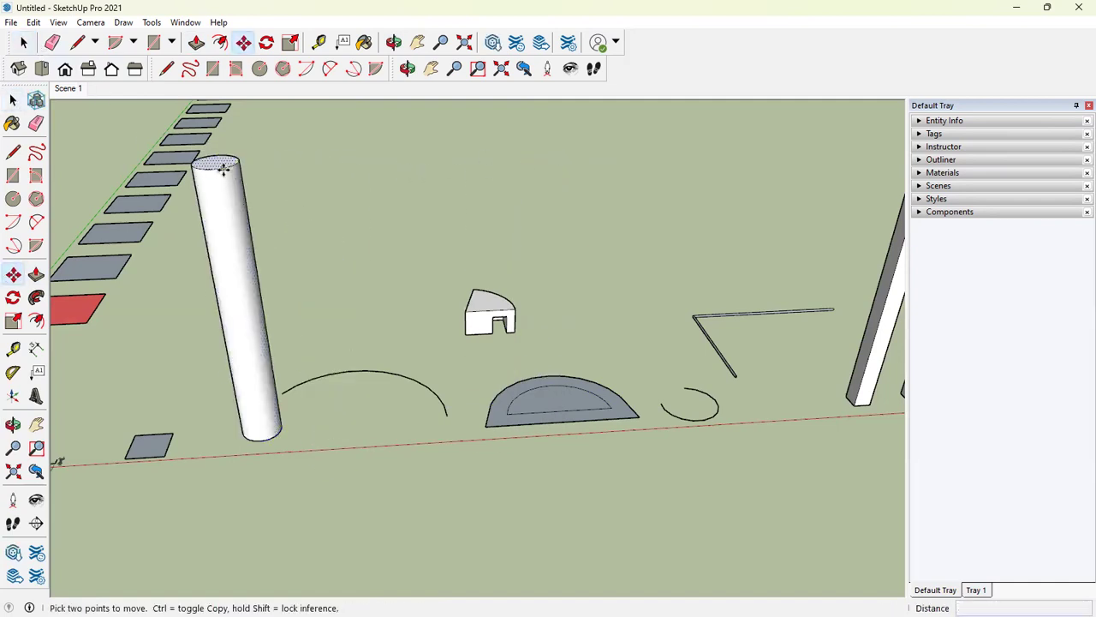
{"action": "left_click", "coordinate": [23, 42]}
{"action": "key", "text": "m"}
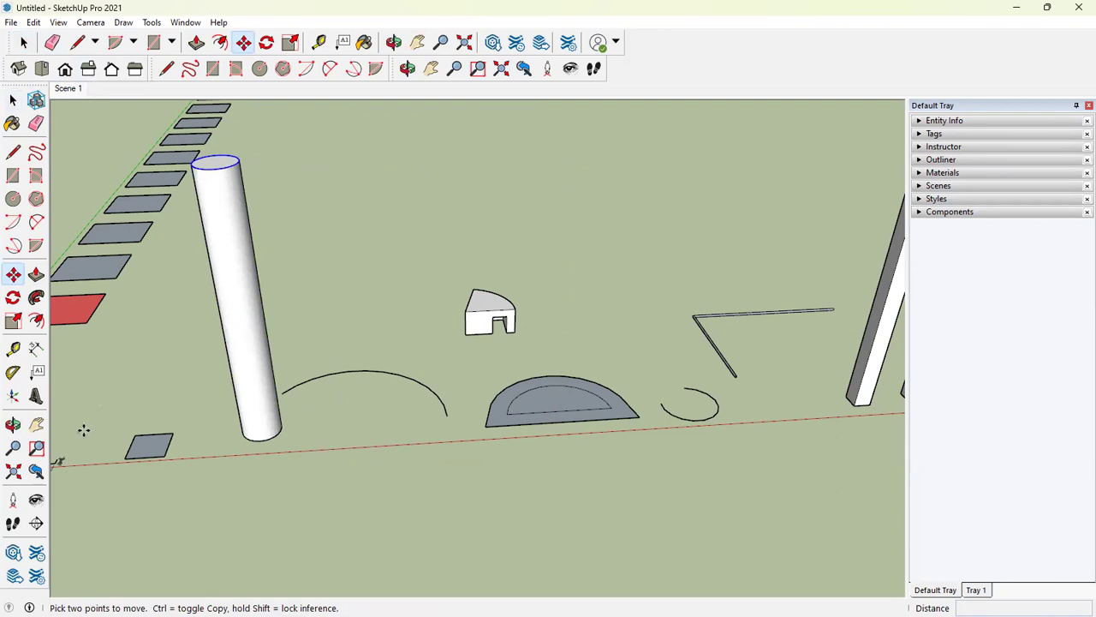
{"action": "key", "text": "space"}
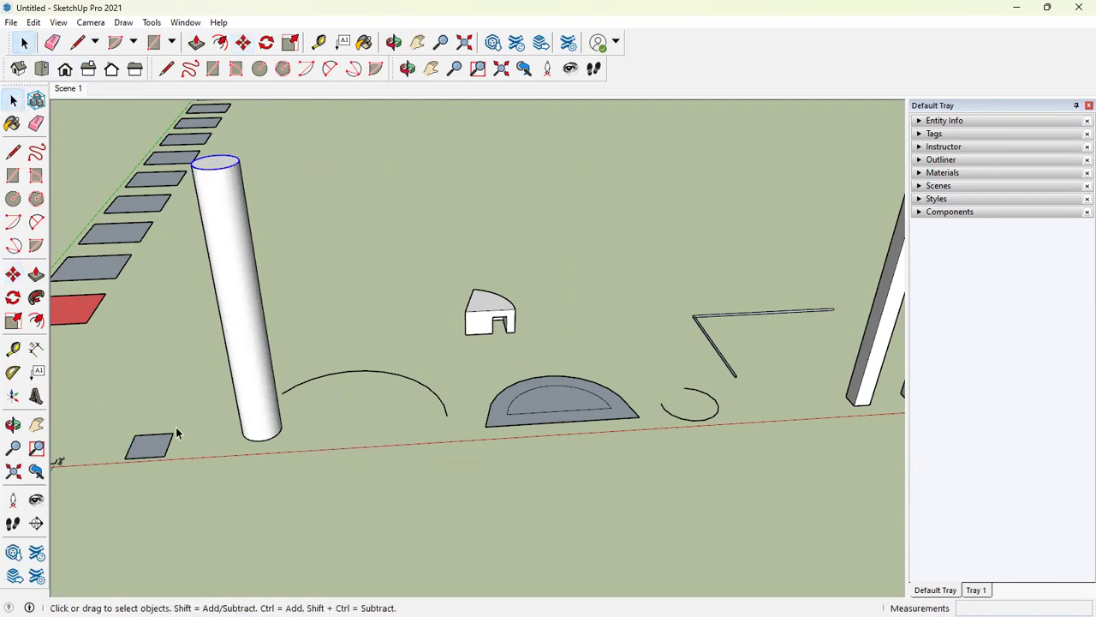
Try to stretch the small square beside the cylinder by moving its nearest edge about 17' 6 7/16".
{"action": "key", "text": "m"}
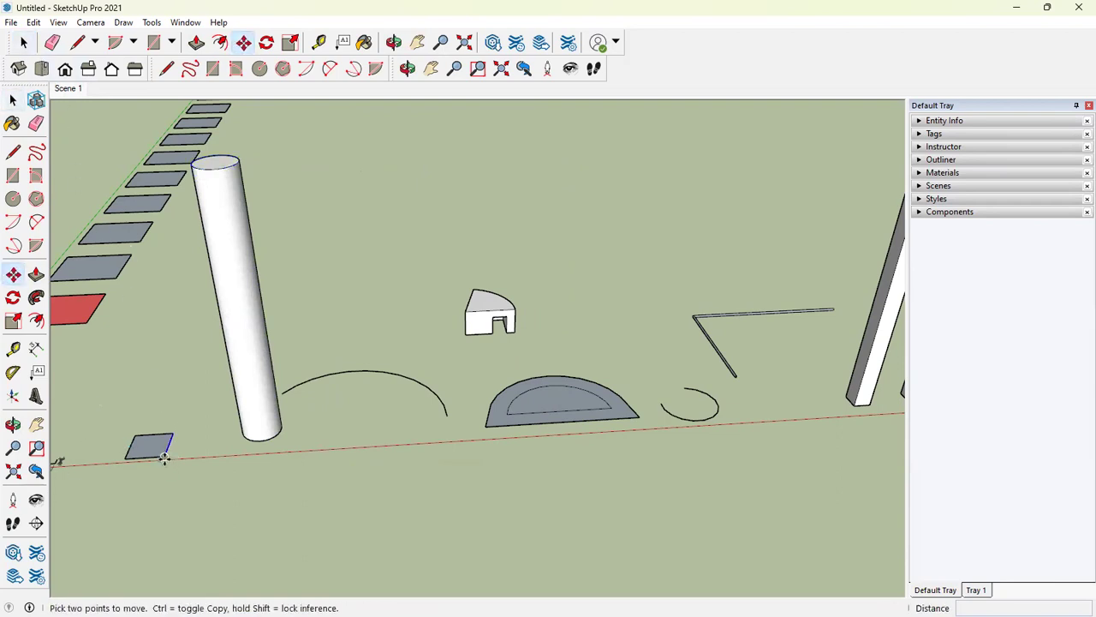
{"action": "left_click", "coordinate": [164, 458]}
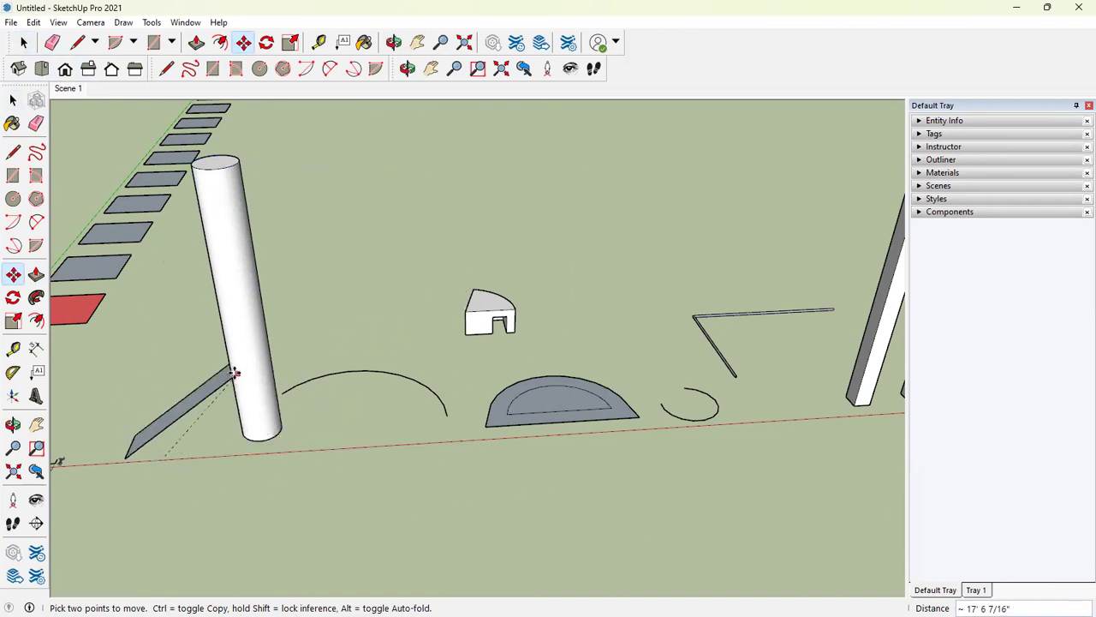
{"action": "key", "text": "Escape"}
{"action": "left_click", "coordinate": [13, 100]}
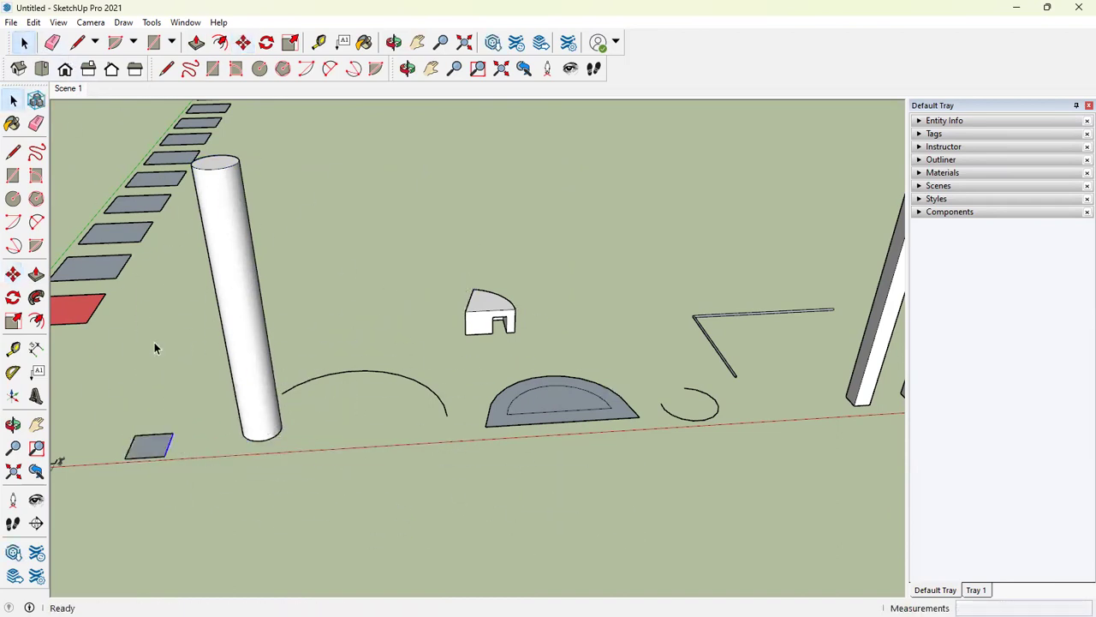
Select the whole small square with its edges and try to move it.
{"action": "right_click", "coordinate": [154, 456]}
{"action": "key", "text": "Escape"}
{"action": "key", "text": "m"}
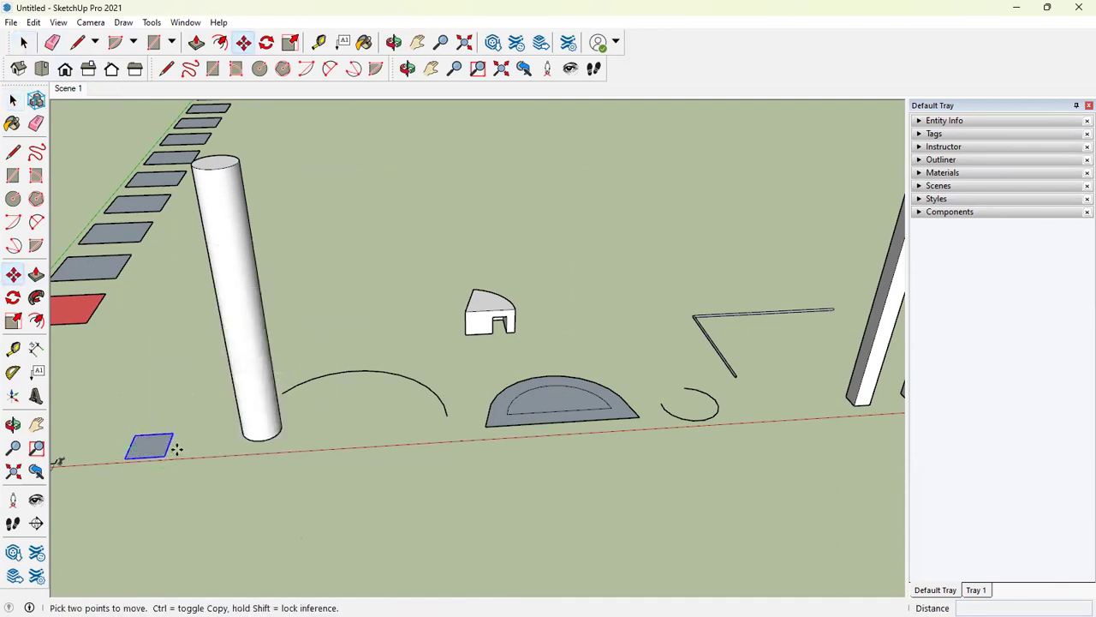
{"action": "left_click", "coordinate": [177, 448]}
{"action": "key", "text": "Escape"}
{"action": "left_click", "coordinate": [24, 42]}
Move the grouped building a short distance as one object.
{"action": "scroll", "coordinate": [368, 385], "scroll_direction": "down", "scroll_amount": 2}
{"action": "key", "text": "h"}
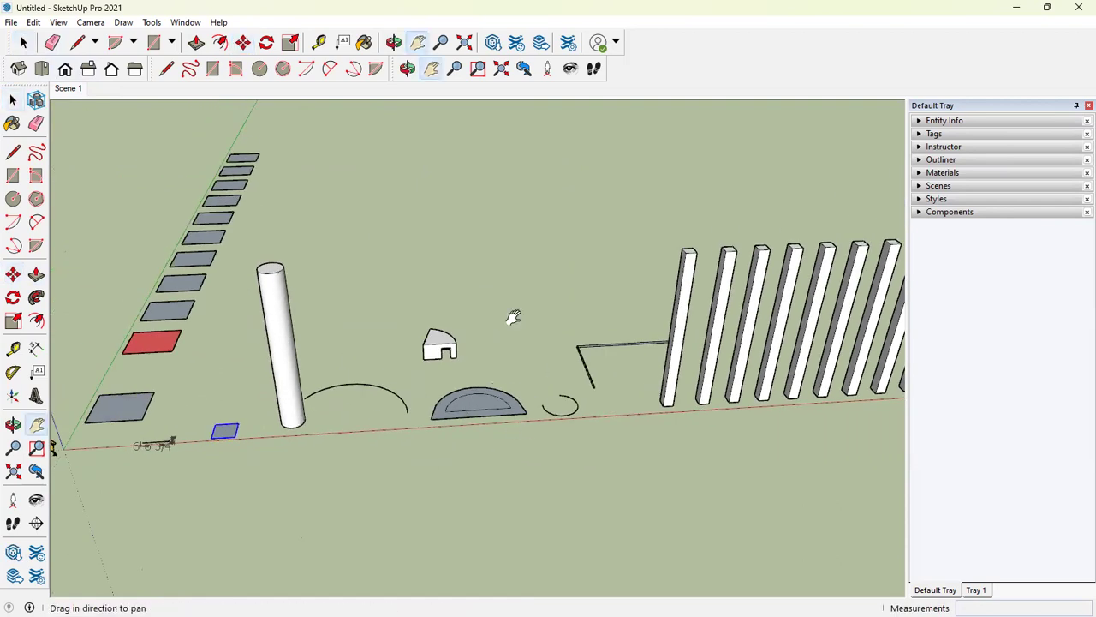
{"action": "scroll", "coordinate": [441, 351], "scroll_direction": "up", "scroll_amount": 5}
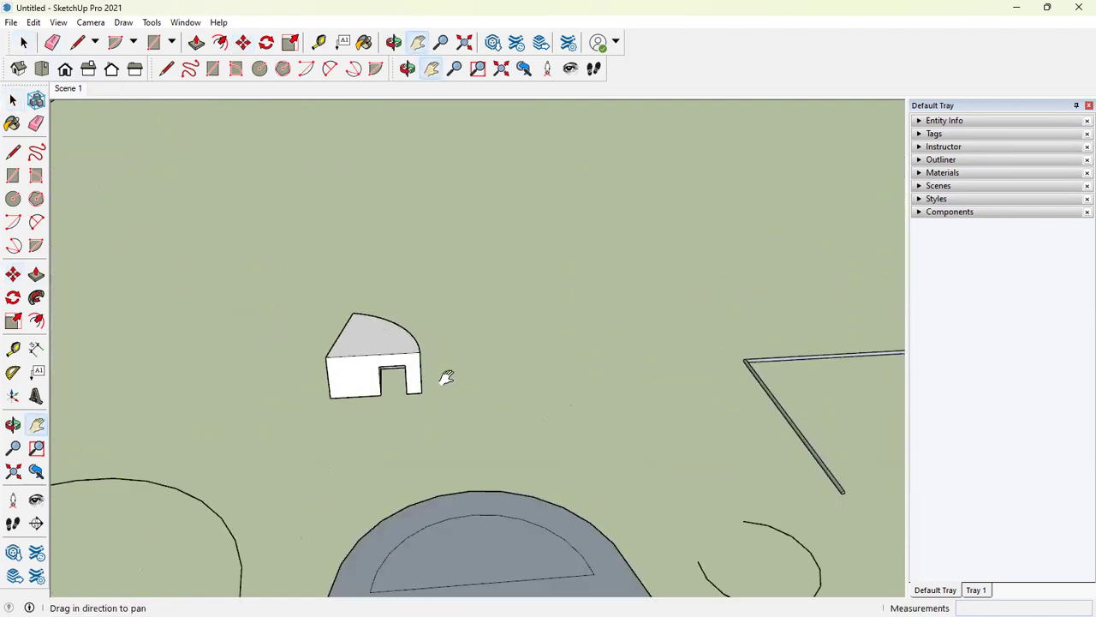
{"action": "middle_click_drag", "start_coordinate": [551, 382], "coordinate": [372, 382]}
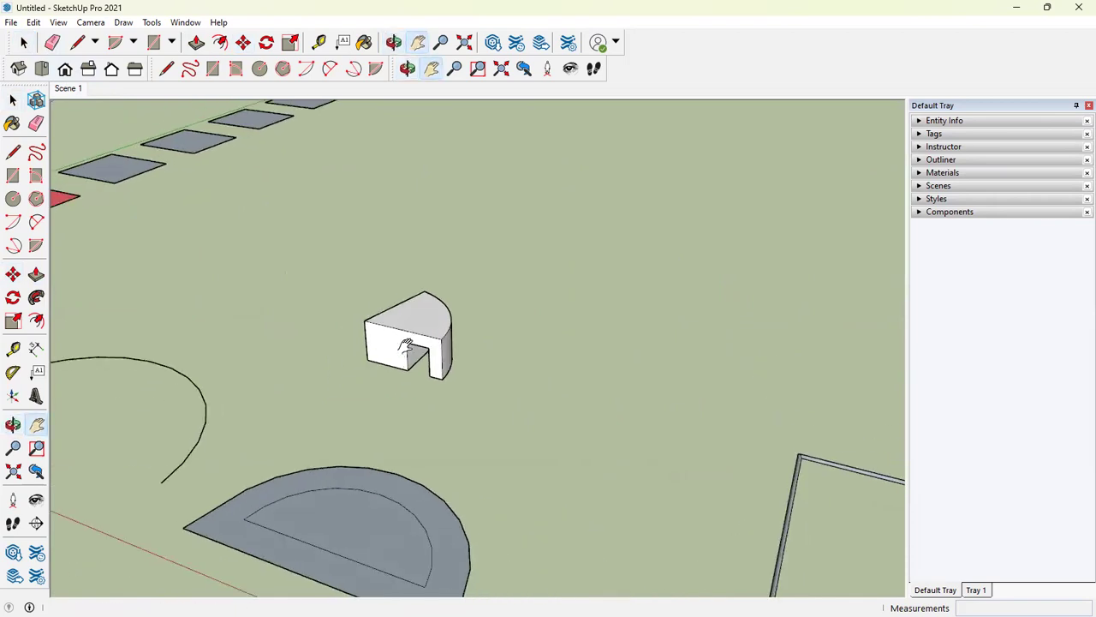
{"action": "key", "text": "space"}
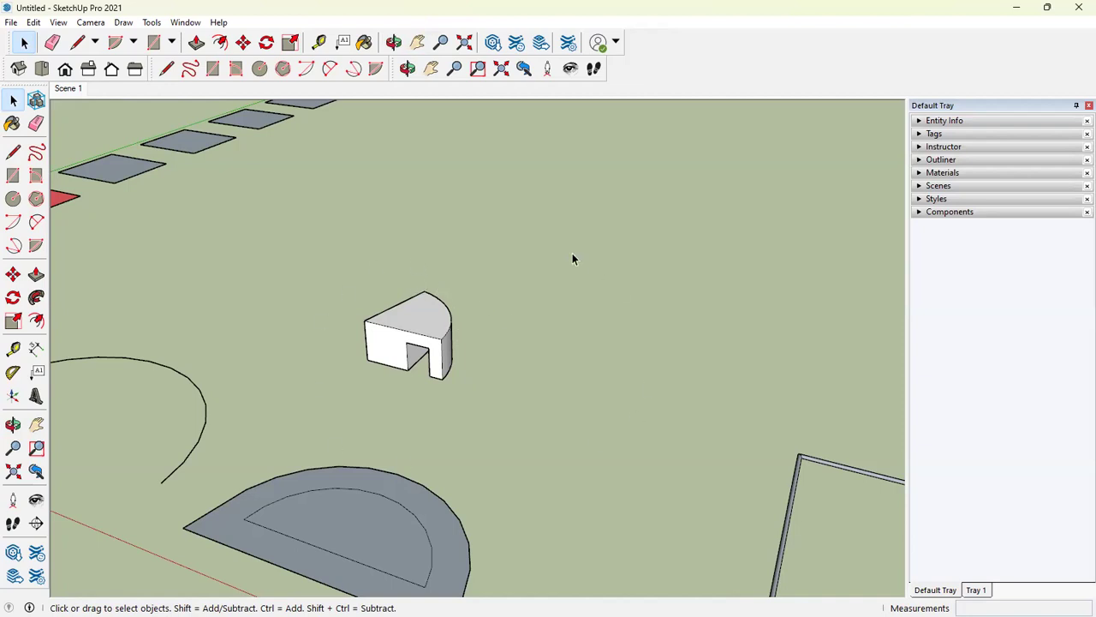
{"action": "left_click", "coordinate": [432, 350]}
{"action": "key", "text": "m"}
{"action": "left_click", "coordinate": [441, 358]}
{"action": "left_click", "coordinate": [421, 342]}
{"action": "key", "text": "space"}
Open the building group for editing and pull its front wall with the doorway outward.
{"action": "scroll", "coordinate": [463, 336], "scroll_direction": "up", "scroll_amount": 3}
{"action": "scroll", "coordinate": [462, 336], "scroll_direction": "up", "scroll_amount": 1}
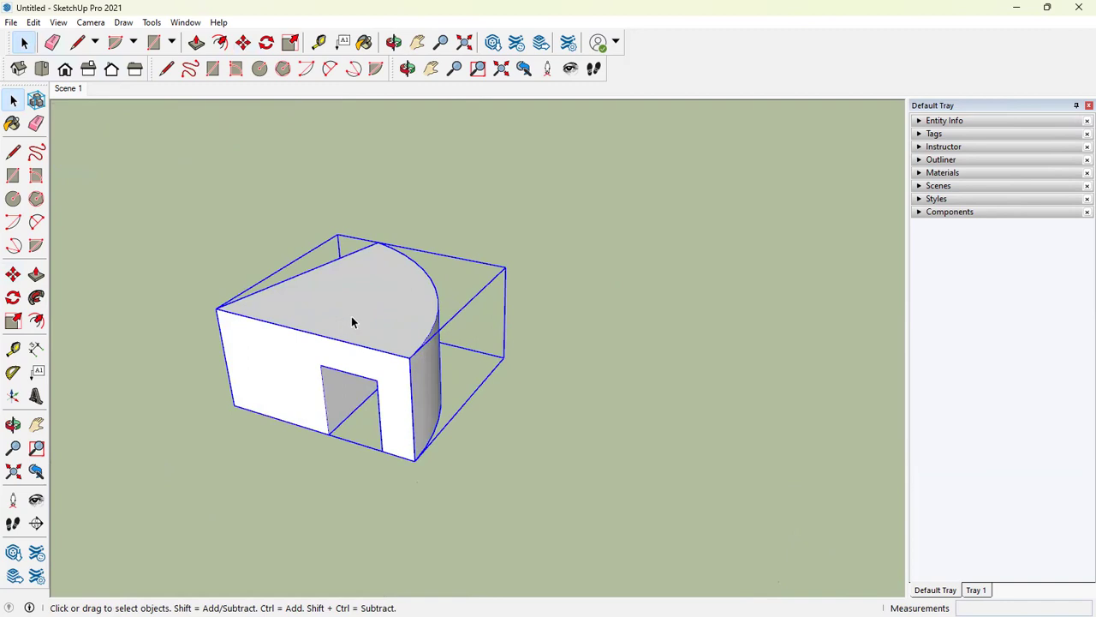
{"action": "double_click", "coordinate": [351, 318]}
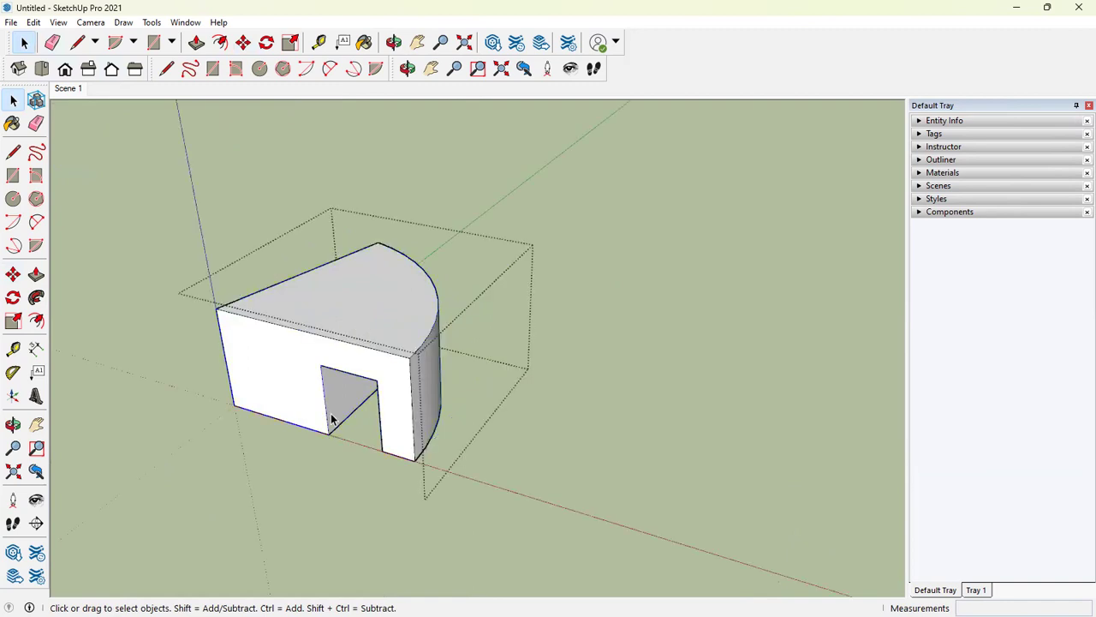
{"action": "middle_click_drag", "start_coordinate": [237, 385], "coordinate": [482, 396]}
{"action": "left_click", "coordinate": [507, 392]}
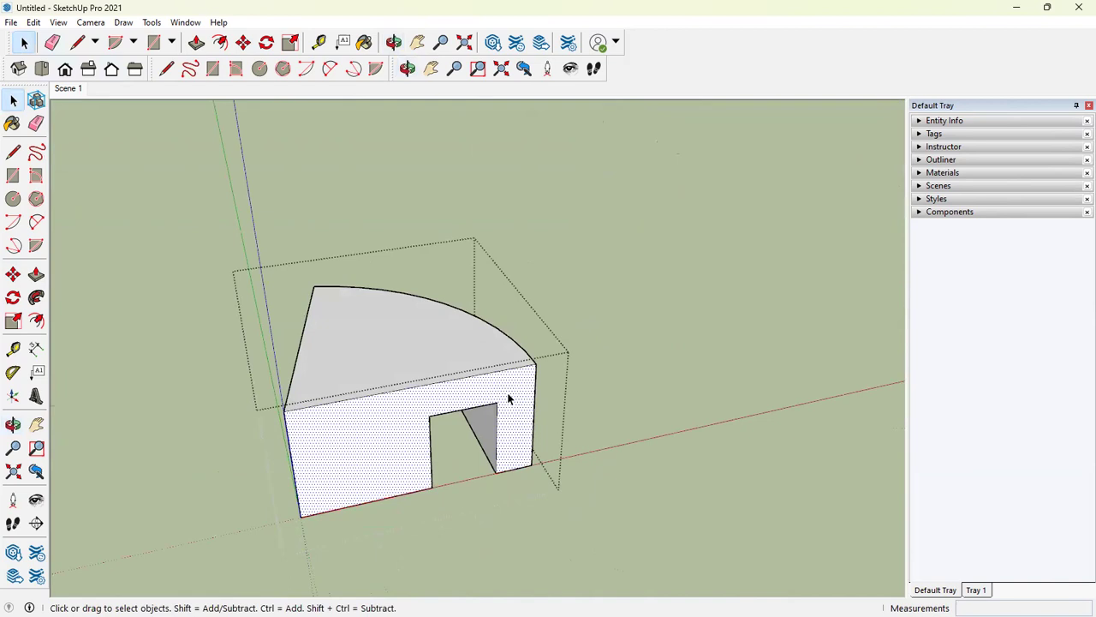
{"action": "key", "text": "p"}
{"action": "left_click_drag", "start_coordinate": [517, 392], "coordinate": [602, 462]}
Pull the side face of the extended front section outward beyond the original corner, and close and select the building group.
{"action": "middle_click_drag", "start_coordinate": [599, 432], "coordinate": [524, 482]}
{"action": "left_click_drag", "start_coordinate": [523, 483], "coordinate": [412, 524]}
{"action": "middle_click_drag", "start_coordinate": [551, 313], "coordinate": [459, 393]}
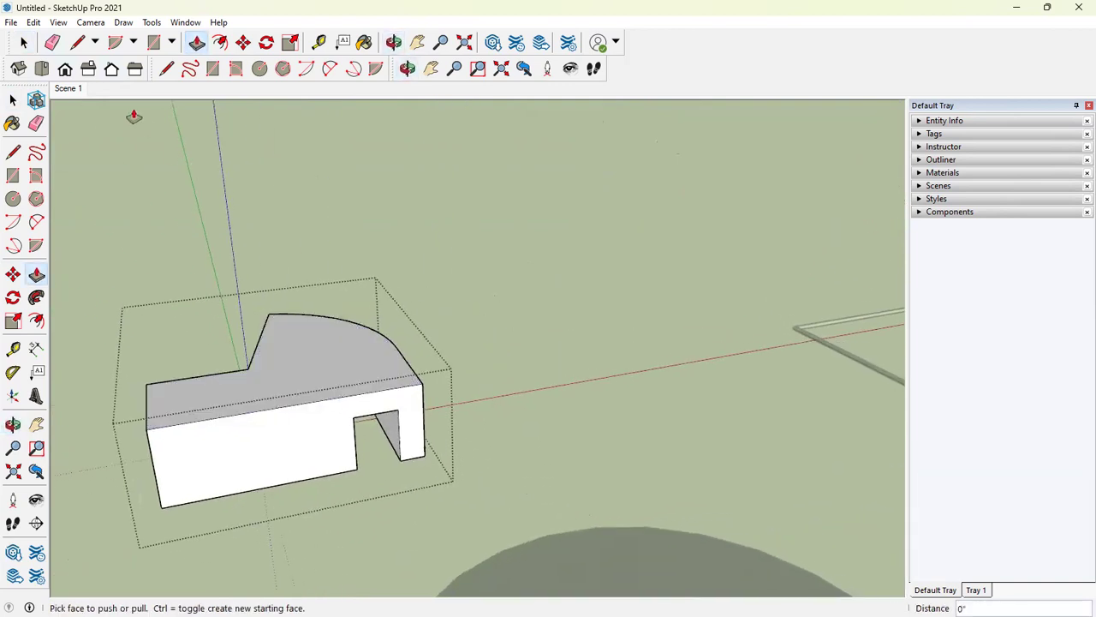
{"action": "key", "text": "space"}
{"action": "scroll", "coordinate": [566, 281], "scroll_direction": "down", "scroll_amount": 6}
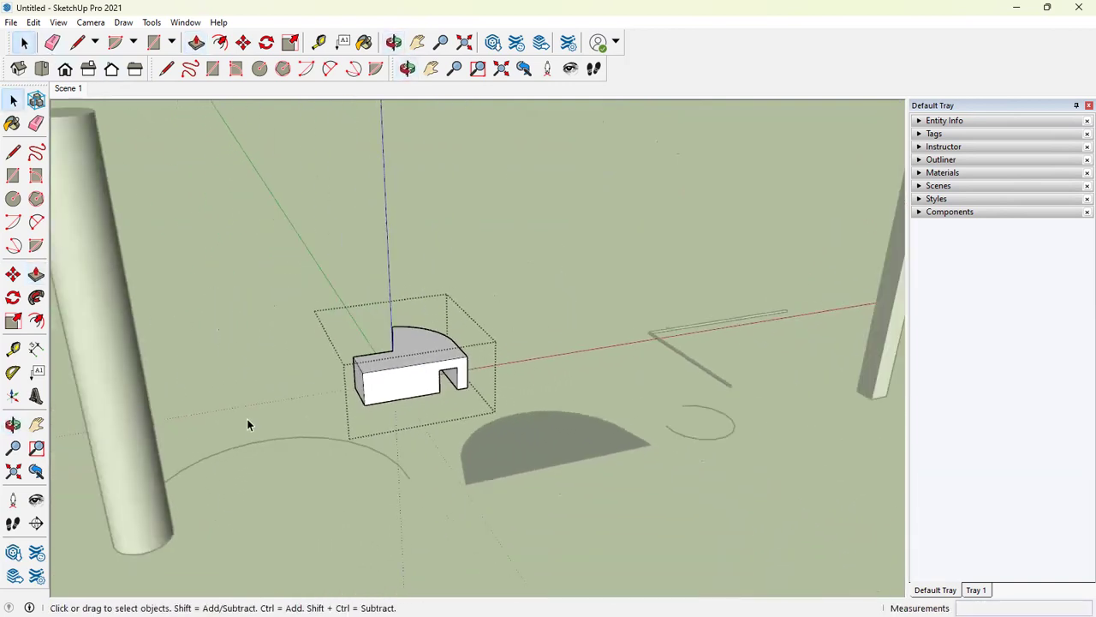
{"action": "scroll", "coordinate": [388, 405], "scroll_direction": "up", "scroll_amount": 5}
{"action": "left_click", "coordinate": [396, 413]}
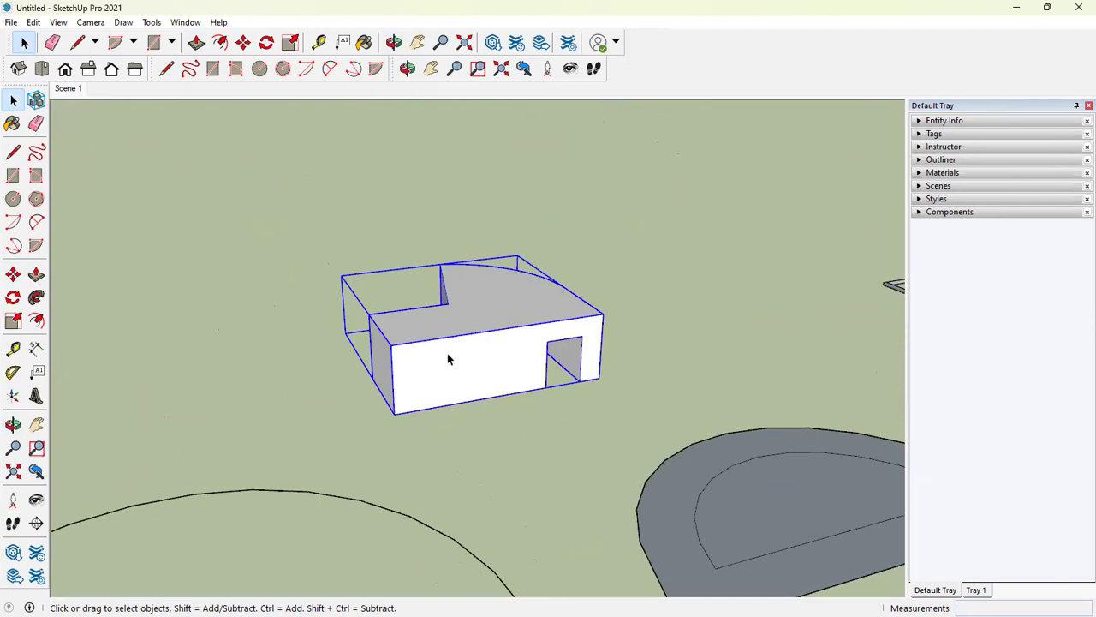
{"action": "scroll", "coordinate": [493, 369], "scroll_direction": "down", "scroll_amount": 6}
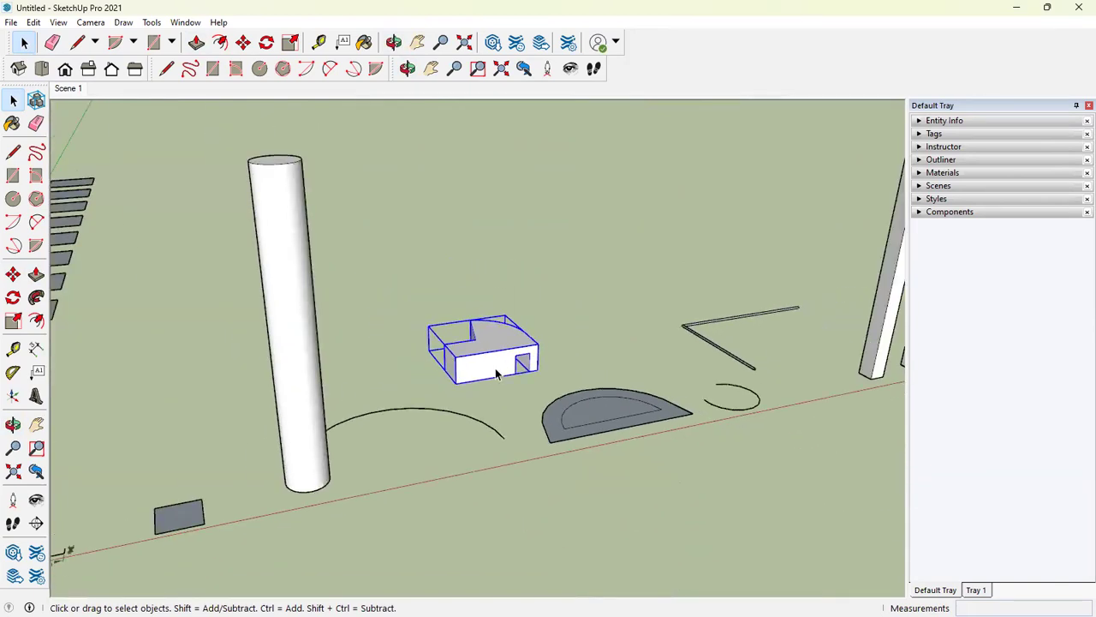
Open the building group for editing, select all its geometry, and hide the rest of the model.
{"action": "scroll", "coordinate": [604, 364], "scroll_direction": "up", "scroll_amount": 3}
{"action": "scroll", "coordinate": [342, 283], "scroll_direction": "down", "scroll_amount": 2}
{"action": "double_click", "coordinate": [391, 355]}
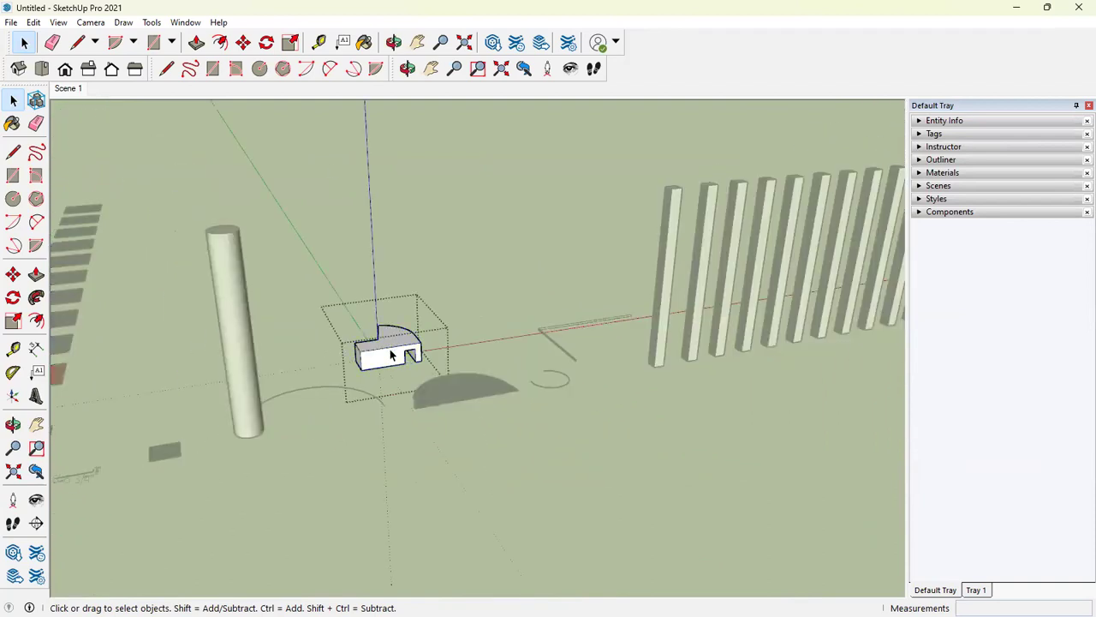
{"action": "triple_click", "coordinate": [394, 358]}
{"action": "middle_click_drag", "start_coordinate": [284, 256], "coordinate": [507, 395]}
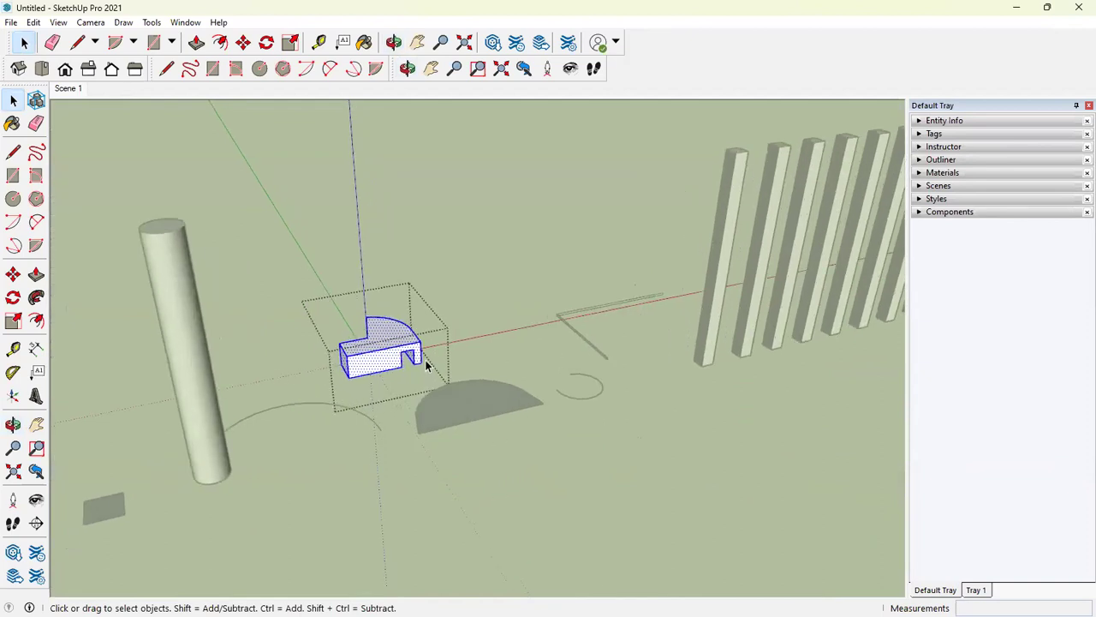
{"action": "key", "text": "h"}
{"action": "middle_click_drag", "start_coordinate": [517, 294], "coordinate": [478, 331]}
{"action": "scroll", "coordinate": [477, 330], "scroll_direction": "up", "scroll_amount": 5}
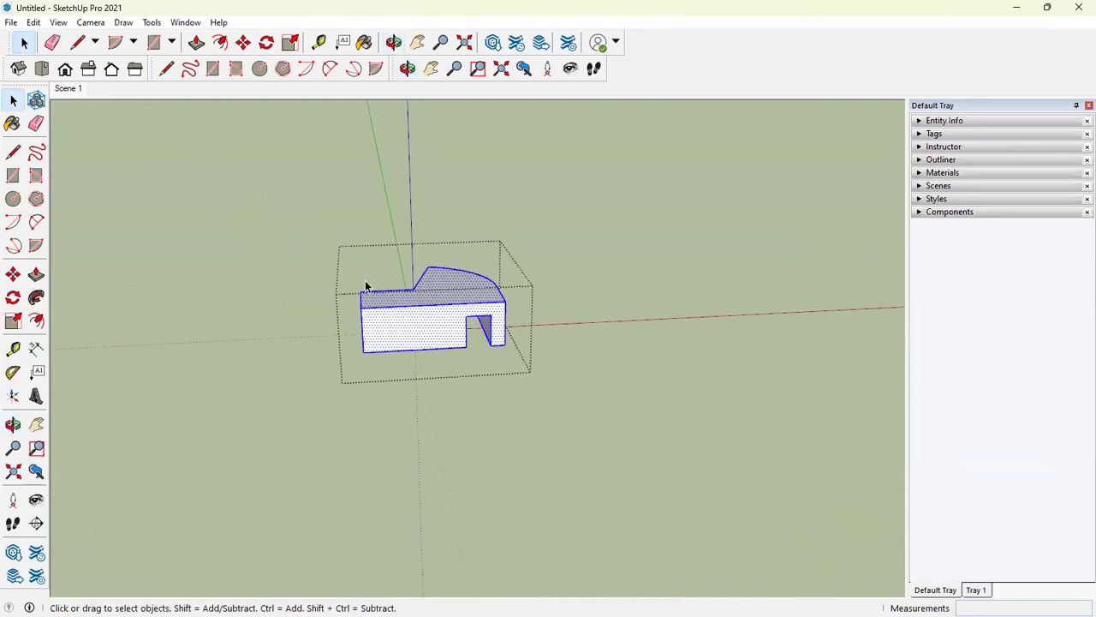
{"action": "scroll", "coordinate": [414, 307], "scroll_direction": "up", "scroll_amount": 2}
{"action": "middle_click_drag", "start_coordinate": [394, 301], "coordinate": [343, 257]}
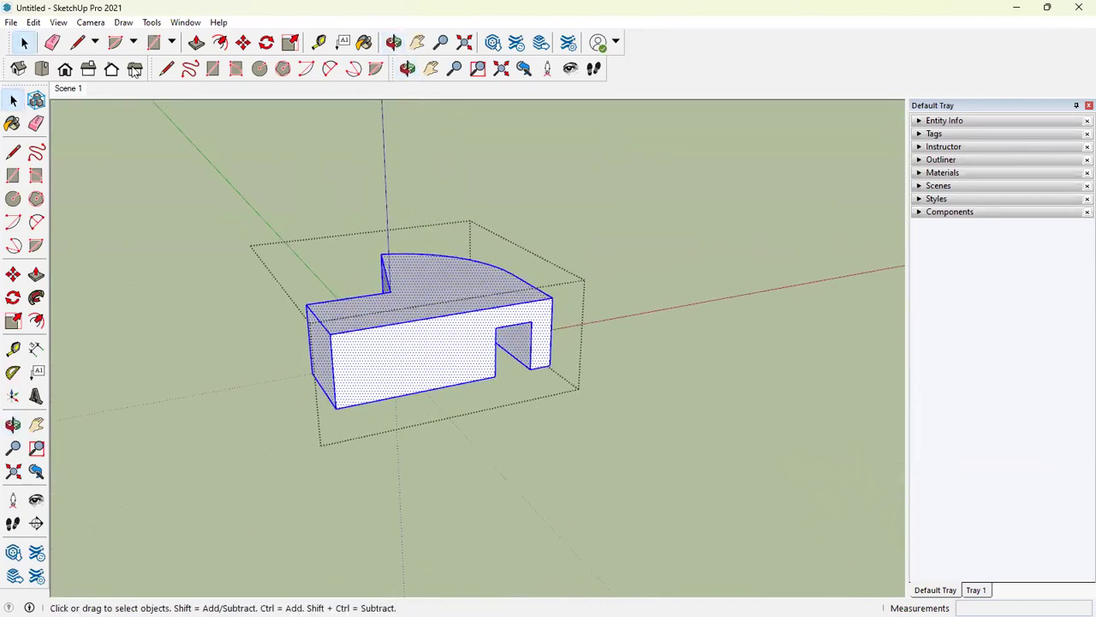
Turn off Hide Rest Of Model for component editing and close the building group.
{"action": "left_click", "coordinate": [93, 24]}
{"action": "mouse_move", "coordinate": [143, 24]}
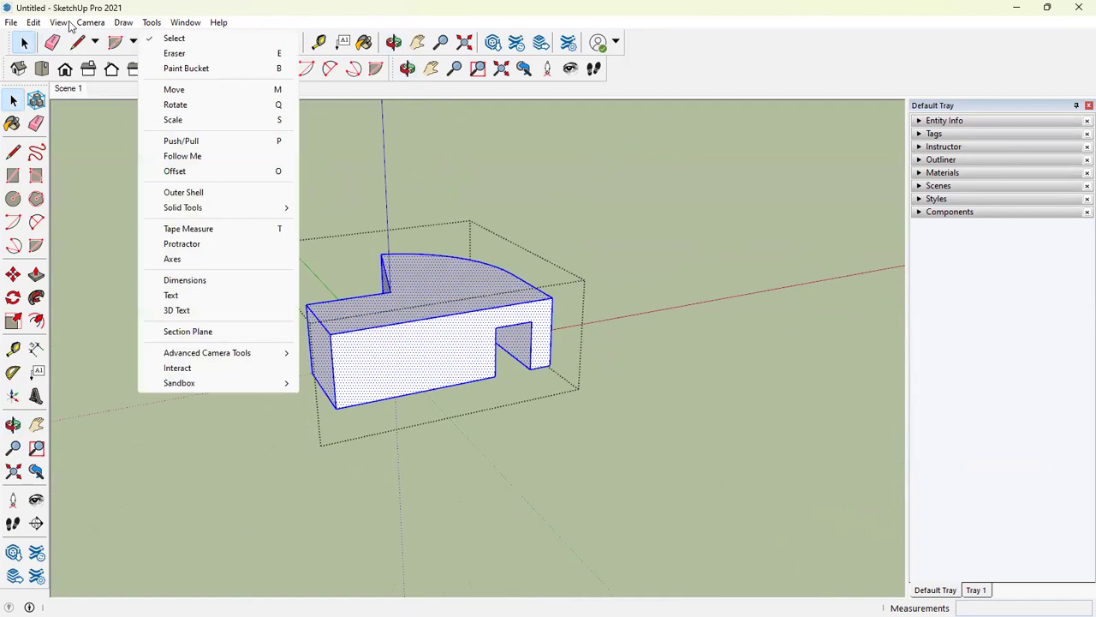
{"action": "mouse_move", "coordinate": [71, 26]}
{"action": "mouse_move", "coordinate": [117, 253]}
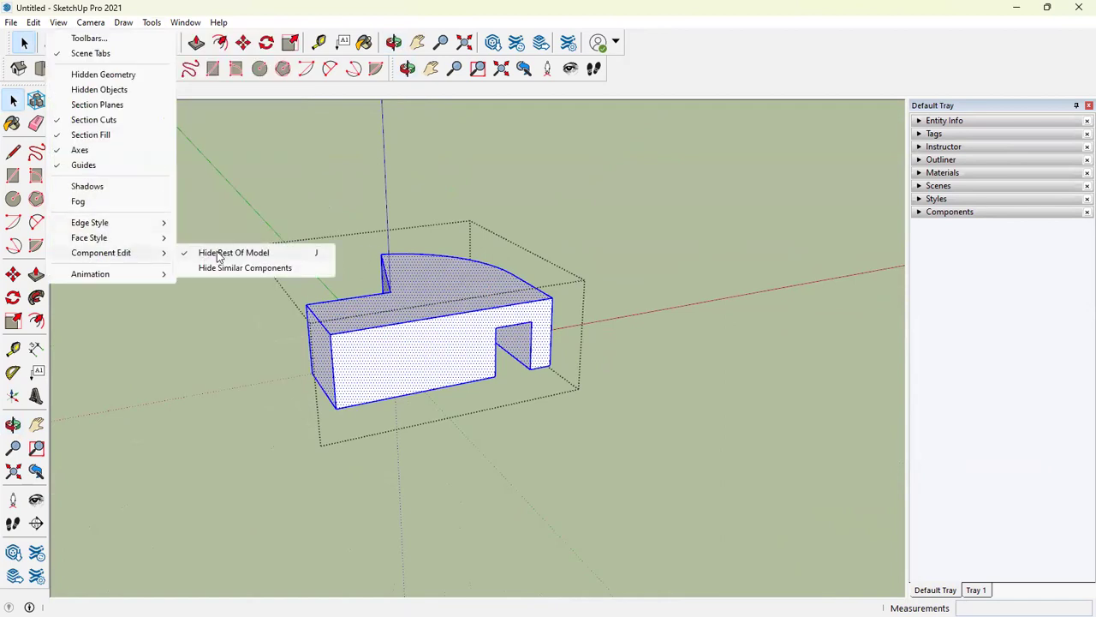
{"action": "left_click", "coordinate": [219, 255]}
{"action": "scroll", "coordinate": [463, 262], "scroll_direction": "down", "scroll_amount": 4}
{"action": "middle_click_drag", "start_coordinate": [463, 262], "coordinate": [494, 358]}
{"action": "scroll", "coordinate": [615, 318], "scroll_direction": "up", "scroll_amount": 2}
{"action": "left_click", "coordinate": [561, 326]}
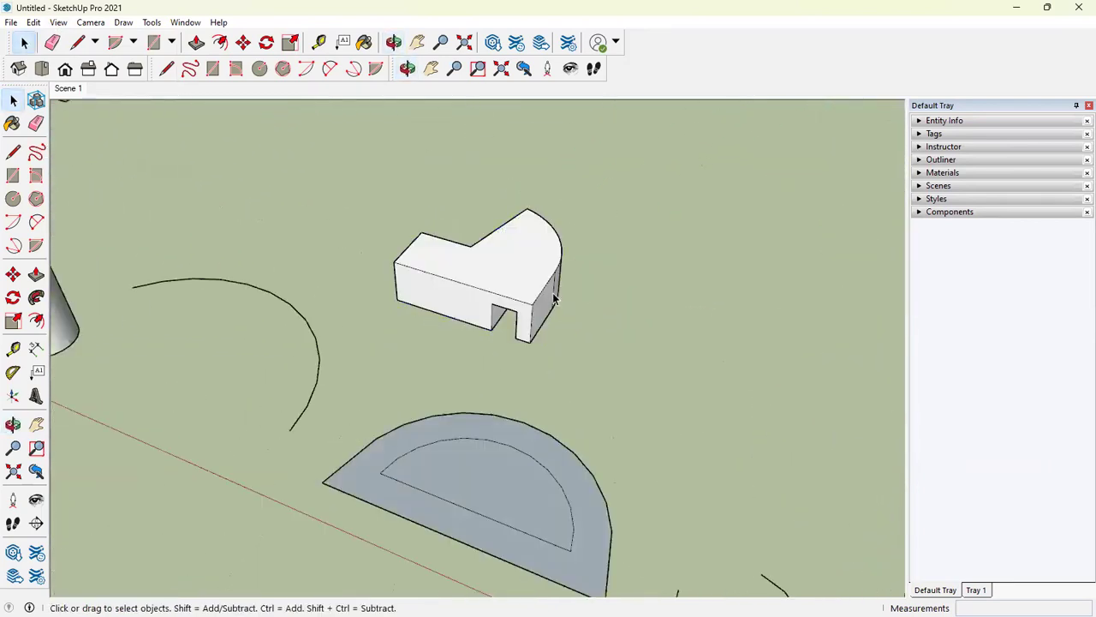
Examine the building's front doorway up close and its position among the surrounding objects.
{"action": "scroll", "coordinate": [540, 314], "scroll_direction": "up", "scroll_amount": 5}
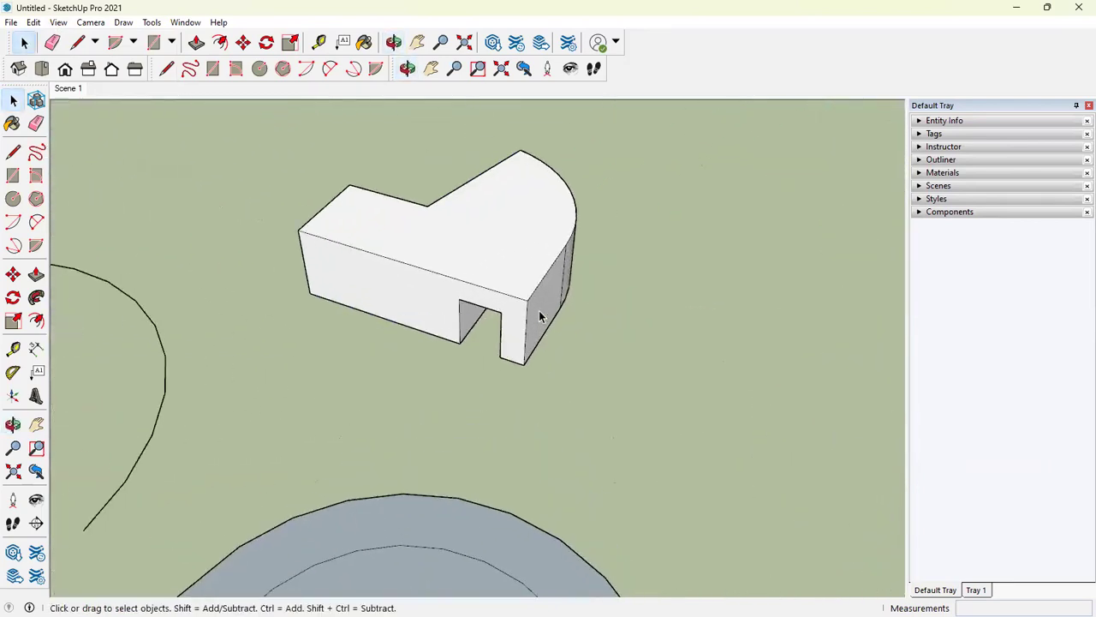
{"action": "scroll", "coordinate": [499, 356], "scroll_direction": "up", "scroll_amount": 1}
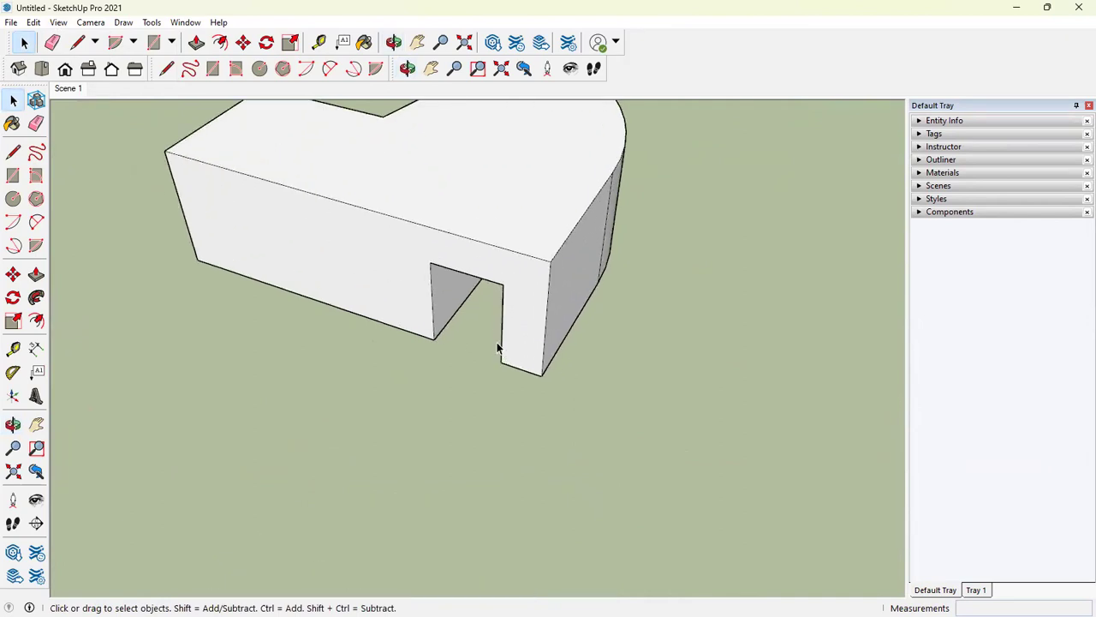
{"action": "scroll", "coordinate": [496, 349], "scroll_direction": "down", "scroll_amount": 8}
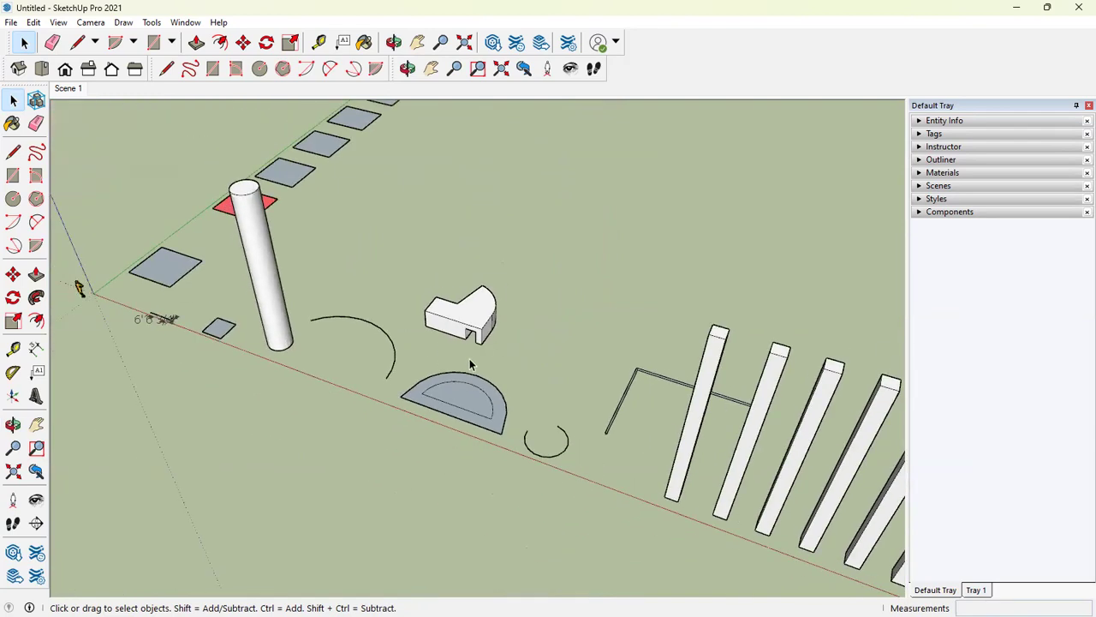
{"action": "mouse_move", "coordinate": [523, 367]}
{"action": "middle_mouse_down"}
{"action": "mouse_move", "coordinate": [790, 342]}
{"action": "mouse_move", "coordinate": [509, 325]}
{"action": "mouse_move", "coordinate": [727, 281]}
{"action": "mouse_move", "coordinate": [502, 329]}
{"action": "mouse_move", "coordinate": [510, 368]}
{"action": "middle_mouse_up"}
{"action": "scroll", "coordinate": [449, 344], "scroll_direction": "down", "scroll_amount": 2}
{"action": "scroll", "coordinate": [431, 353], "scroll_direction": "up", "scroll_amount": 3}
{"action": "scroll", "coordinate": [431, 353], "scroll_direction": "up", "scroll_amount": 4}
Open the building group and draw a door rectangle of 1' 11 5/8" by 3' 7" on the inner wall at the recessed corner.
{"action": "middle_click_drag", "start_coordinate": [380, 326], "coordinate": [877, 372]}
{"action": "scroll", "coordinate": [653, 288], "scroll_direction": "up", "scroll_amount": 4}
{"action": "left_click", "coordinate": [623, 341]}
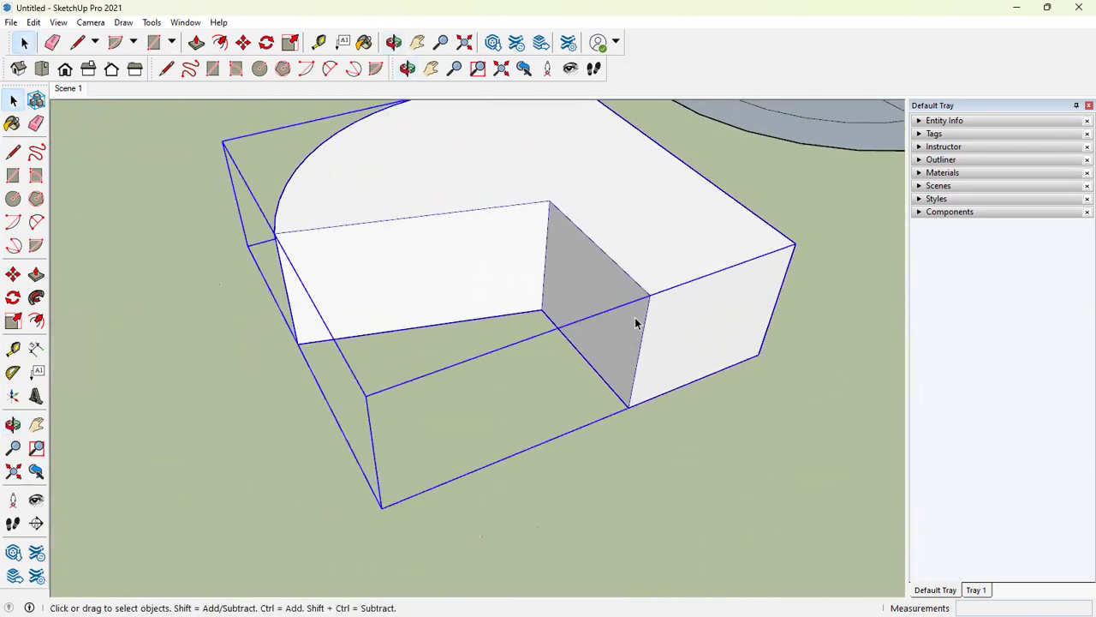
{"action": "double_click", "coordinate": [618, 344]}
{"action": "key", "text": "r"}
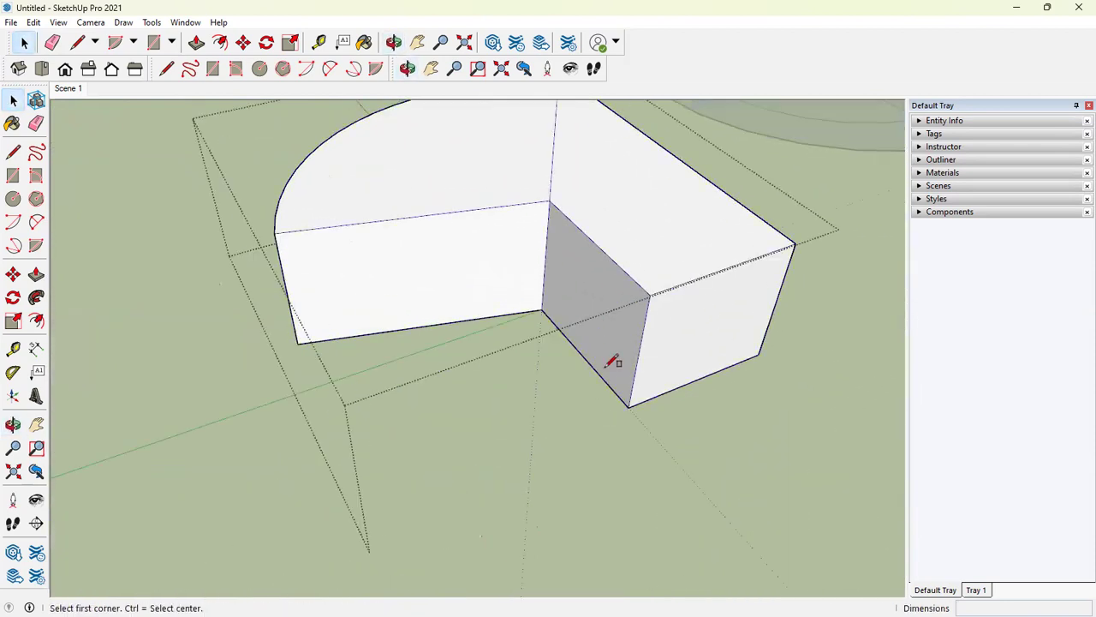
{"action": "left_click", "coordinate": [604, 378]}
{"action": "left_click", "coordinate": [583, 270]}
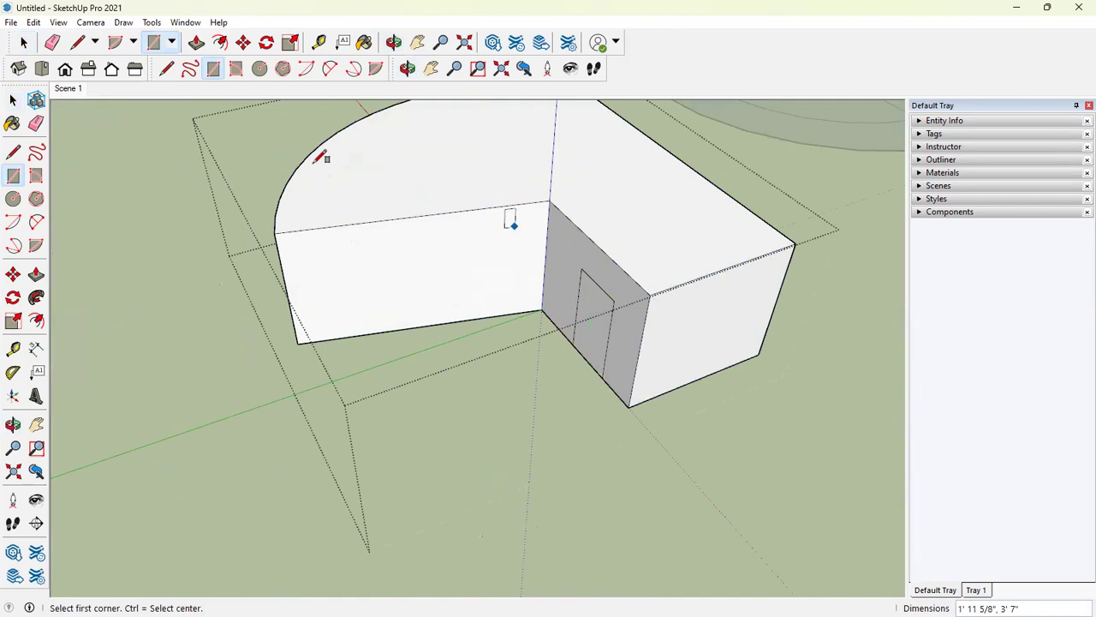
Pull the door rectangle outward from the inner wall into a block and close the building group.
{"action": "left_click", "coordinate": [197, 44]}
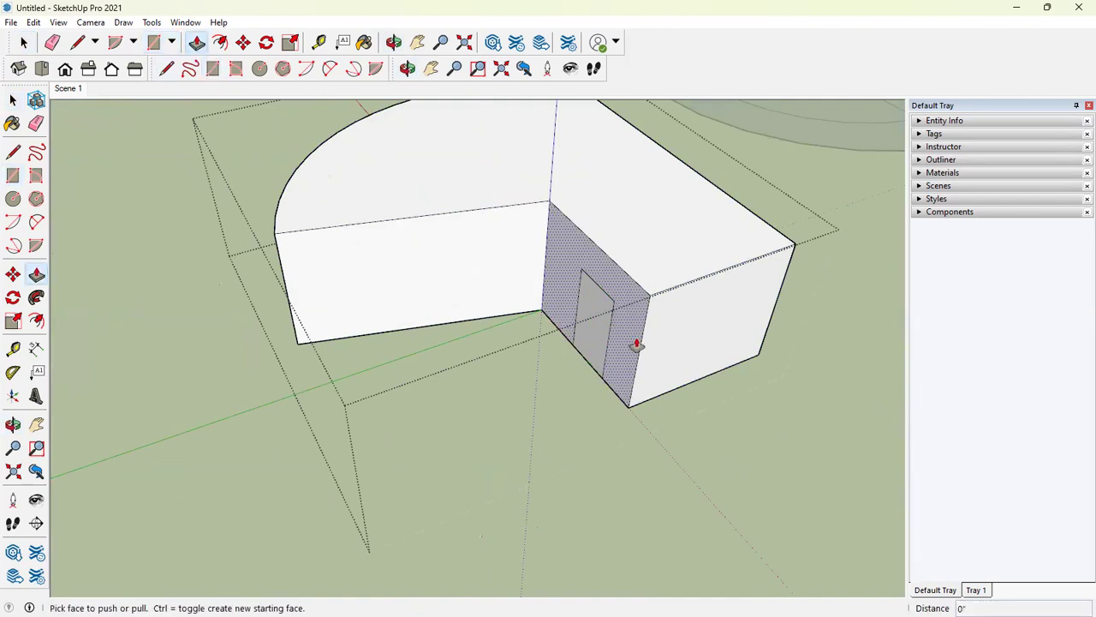
{"action": "left_click_drag", "start_coordinate": [585, 348], "coordinate": [492, 372]}
{"action": "key", "text": "space"}
{"action": "key", "text": "Escape"}
Explode the building group and select all the connected faces and edges of the building and block.
{"action": "left_click", "coordinate": [580, 323]}
{"action": "right_click", "coordinate": [580, 323]}
{"action": "left_click", "coordinate": [621, 436]}
{"action": "middle_click_drag", "start_coordinate": [561, 343], "coordinate": [570, 314]}
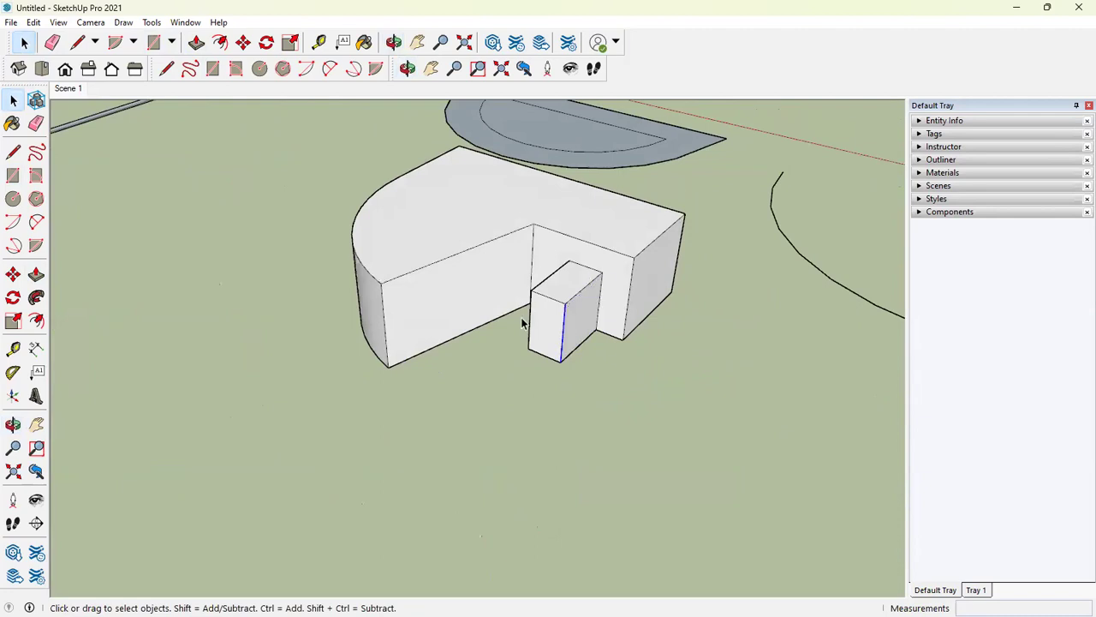
{"action": "triple_click", "coordinate": [551, 331]}
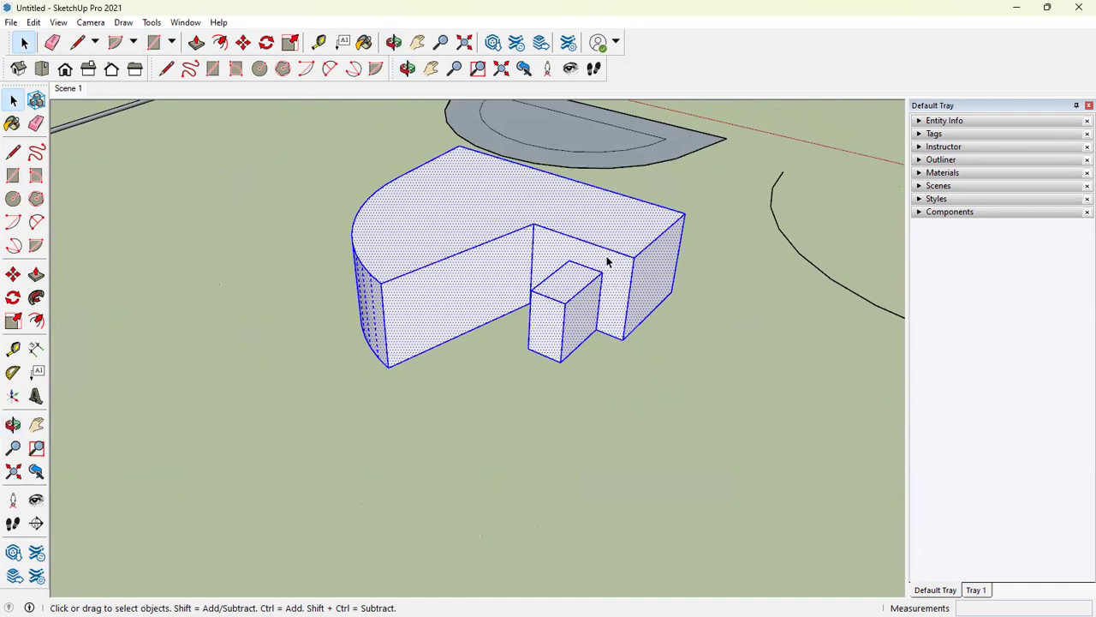
{"action": "left_click", "coordinate": [620, 278]}
{"action": "double_click", "coordinate": [627, 280]}
Undo the explosion of the building group and the pull of the door rectangle.
{"action": "key", "text": "ctrl+z"}
{"action": "key", "text": "ctrl+z"}
{"action": "key", "text": "ctrl+z"}
{"action": "key", "text": "ctrl+z"}
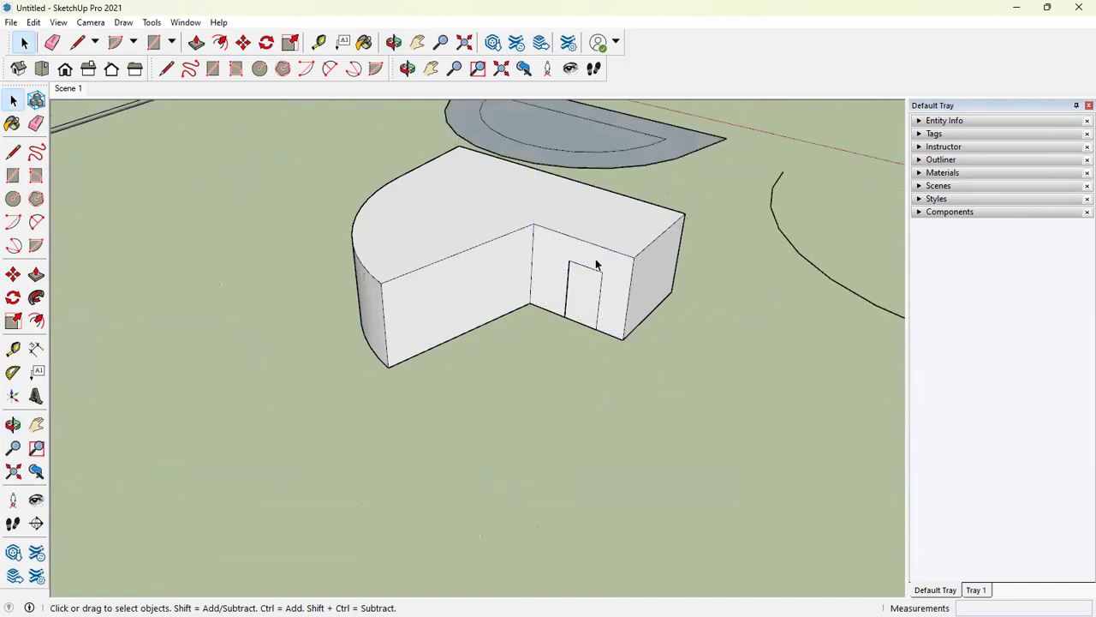
Draw a rectangle over the door outline outside the closed building group and pull it outward into a separate block.
{"action": "left_click", "coordinate": [598, 266]}
{"action": "key", "text": "m"}
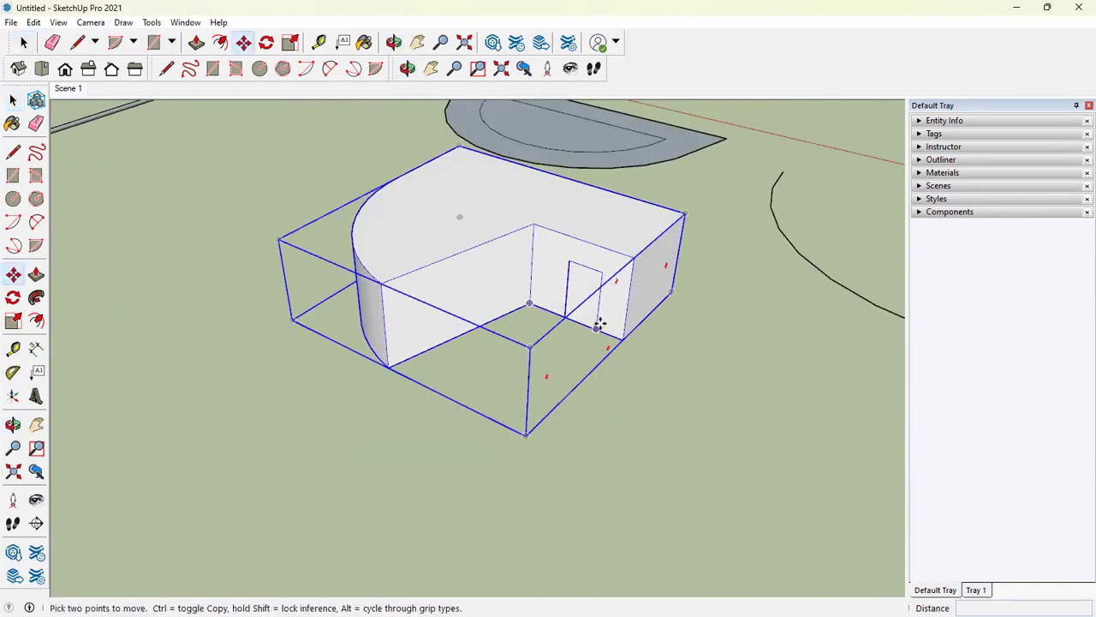
{"action": "key", "text": "r"}
{"action": "left_click", "coordinate": [598, 328]}
{"action": "left_click", "coordinate": [570, 260]}
{"action": "left_click", "coordinate": [196, 42]}
{"action": "left_click_drag", "start_coordinate": [588, 272], "coordinate": [514, 336]}
{"action": "key", "text": "space"}
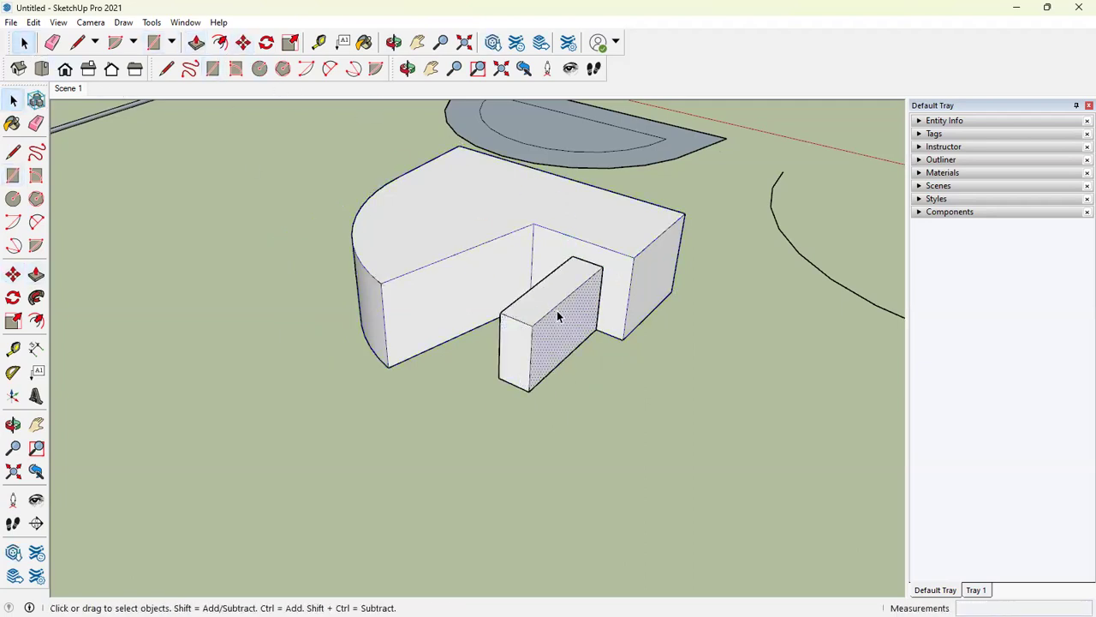
Select the loose block and the building group separately to compare them, and remove the block.
{"action": "left_click", "coordinate": [553, 313]}
{"action": "triple_click", "coordinate": [550, 314]}
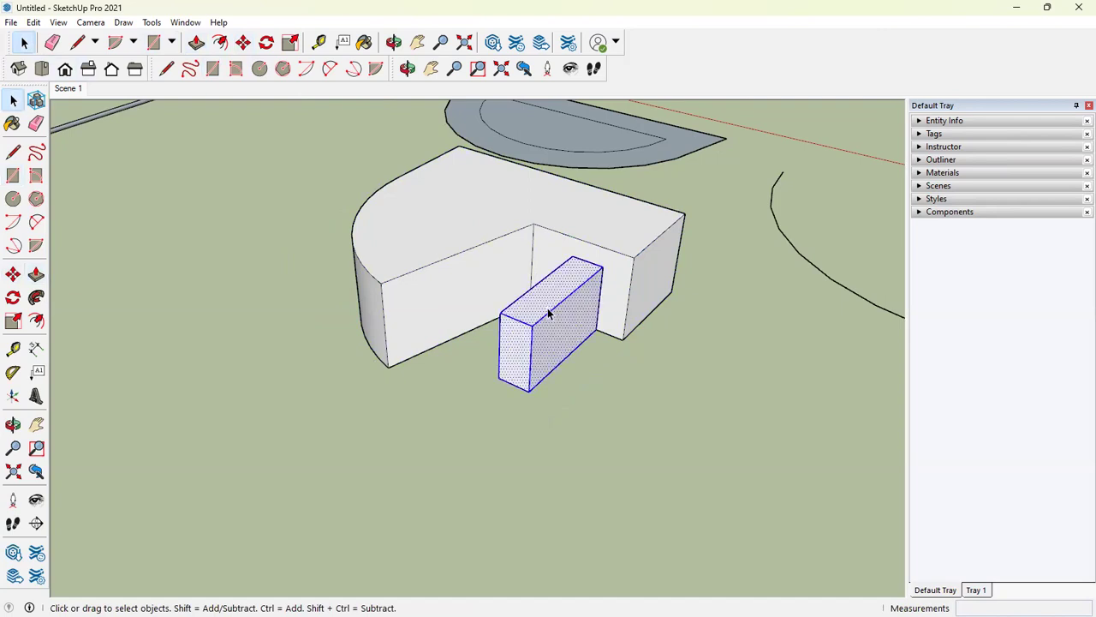
{"action": "middle_click_drag", "start_coordinate": [590, 358], "coordinate": [514, 249]}
{"action": "left_click", "coordinate": [574, 268]}
{"action": "double_click", "coordinate": [573, 268]}
{"action": "middle_click_drag", "start_coordinate": [595, 265], "coordinate": [501, 239]}
{"action": "left_click", "coordinate": [410, 274]}
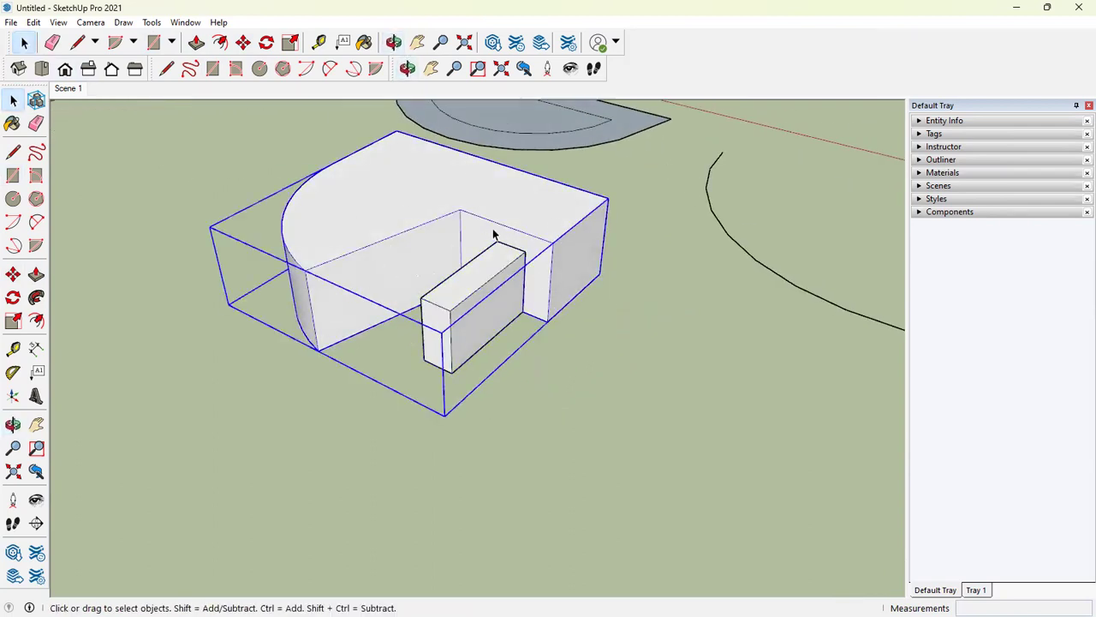
{"action": "middle_click_drag", "start_coordinate": [493, 275], "coordinate": [567, 342]}
{"action": "left_click", "coordinate": [517, 338]}
Examine the building from the doorway side and the full row of rafter copies in a wide view.
{"action": "scroll", "coordinate": [518, 318], "scroll_direction": "down", "scroll_amount": 10}
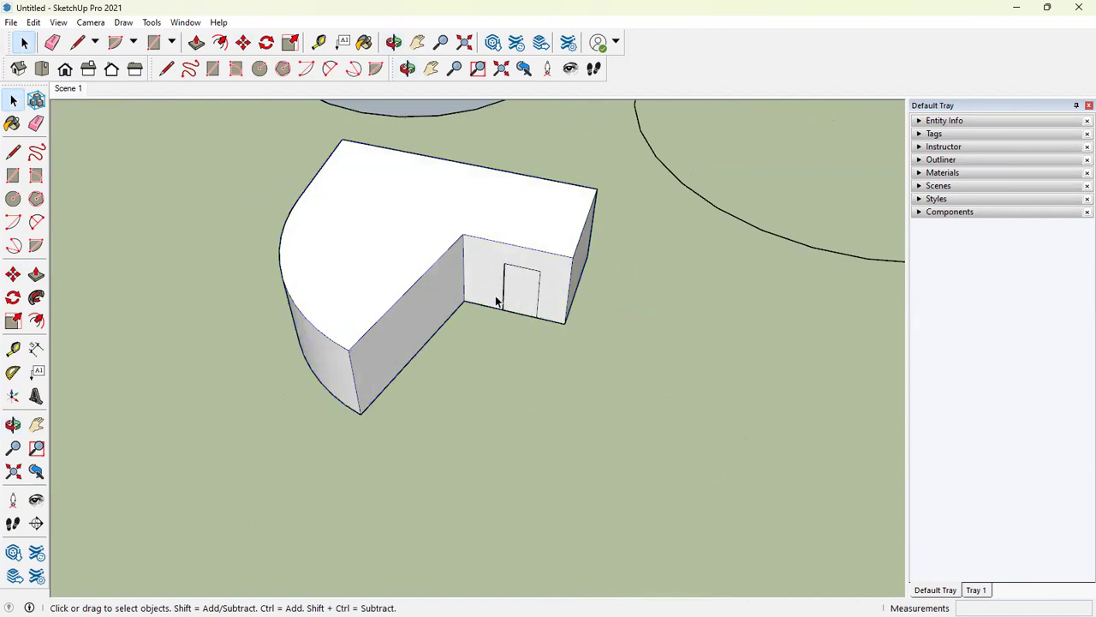
{"action": "middle_click_drag", "start_coordinate": [518, 319], "coordinate": [365, 264]}
{"action": "scroll", "coordinate": [585, 348], "scroll_direction": "up", "scroll_amount": 6}
{"action": "scroll", "coordinate": [584, 347], "scroll_direction": "down", "scroll_amount": 4}
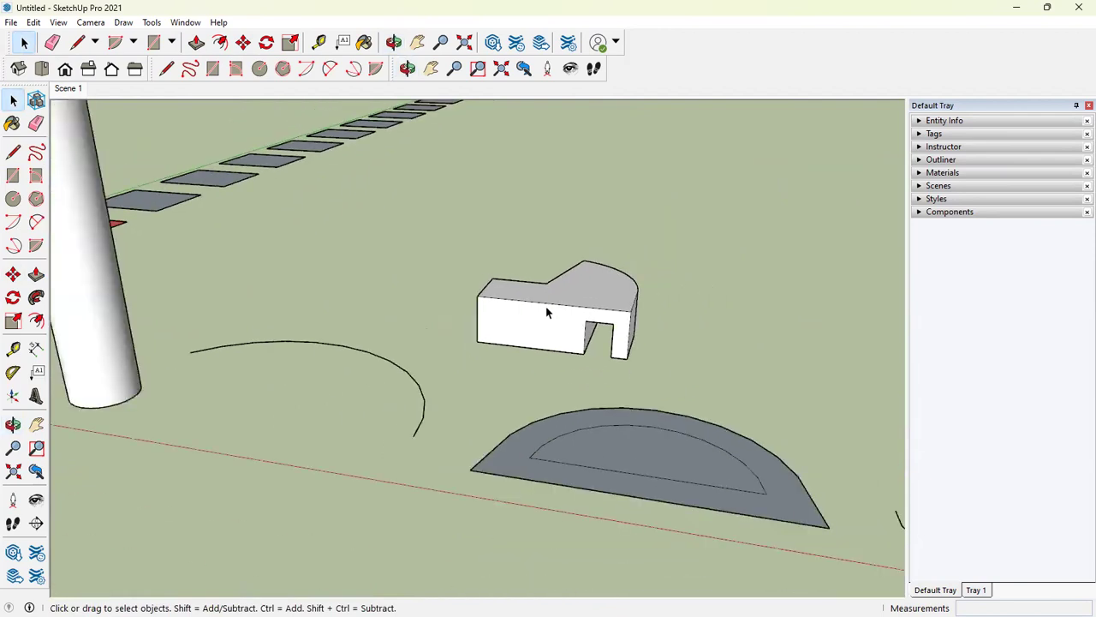
{"action": "middle_click_drag", "start_coordinate": [571, 313], "coordinate": [245, 292]}
{"action": "scroll", "coordinate": [620, 323], "scroll_direction": "down", "scroll_amount": 3}
{"action": "scroll", "coordinate": [640, 324], "scroll_direction": "up", "scroll_amount": 3}
{"action": "scroll", "coordinate": [245, 292], "scroll_direction": "down", "scroll_amount": 3}
{"action": "scroll", "coordinate": [289, 311], "scroll_direction": "down", "scroll_amount": 3}
{"action": "middle_click_drag", "start_coordinate": [430, 358], "coordinate": [467, 350]}
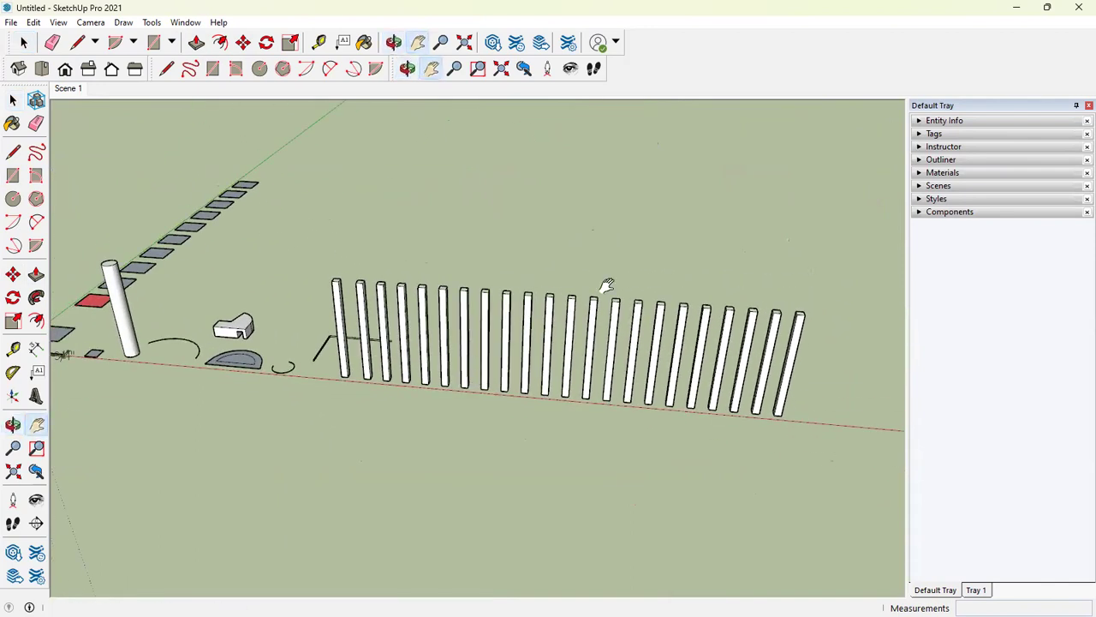
Open the first rafter component in the row for editing.
{"action": "left_click", "coordinate": [12, 100]}
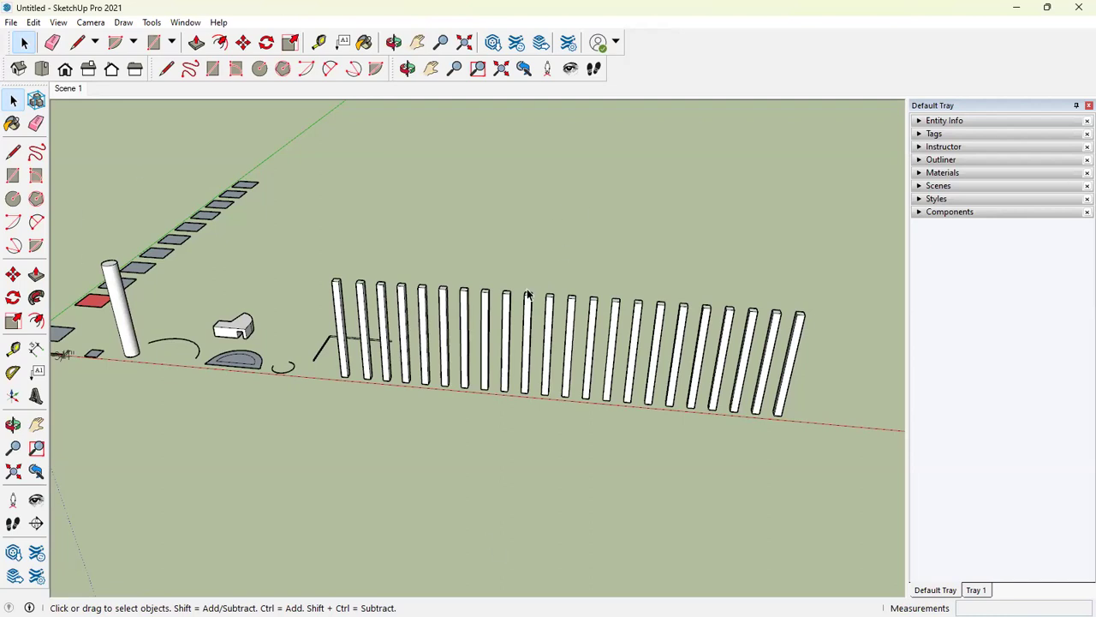
{"action": "scroll", "coordinate": [338, 315], "scroll_direction": "up", "scroll_amount": 3}
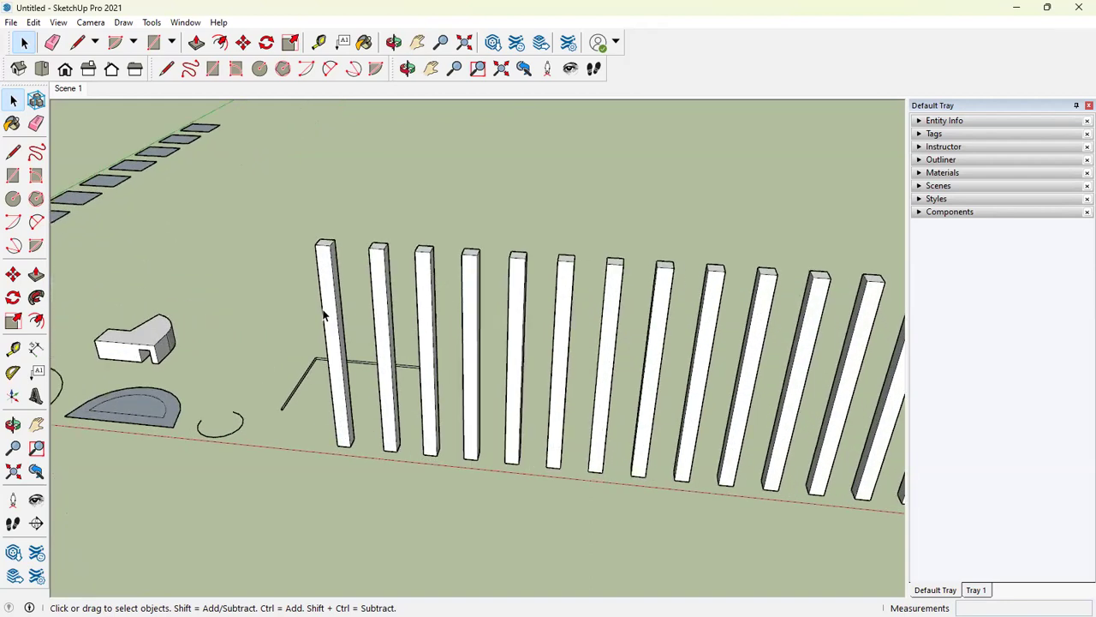
{"action": "scroll", "coordinate": [325, 316], "scroll_direction": "up", "scroll_amount": 2}
{"action": "double_click", "coordinate": [331, 315]}
{"action": "left_click", "coordinate": [349, 303]}
{"action": "double_click", "coordinate": [336, 302]}
{"action": "left_click", "coordinate": [351, 327]}
{"action": "double_click", "coordinate": [335, 315]}
Try to draw a line from the first rafter's front face, and close the component.
{"action": "key", "text": "l"}
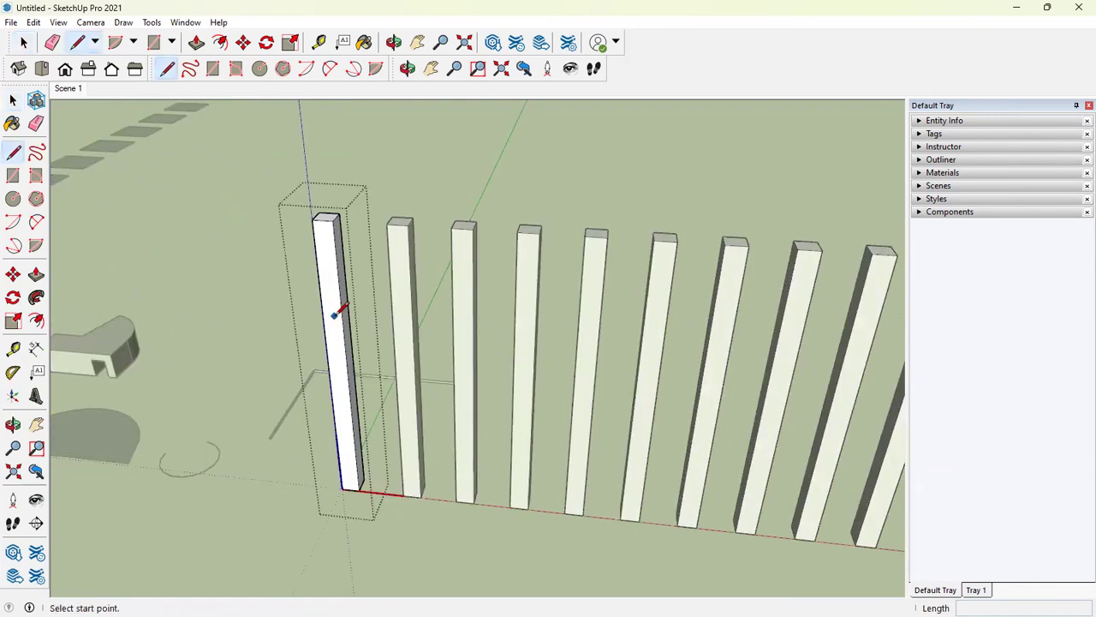
{"action": "left_click", "coordinate": [335, 316]}
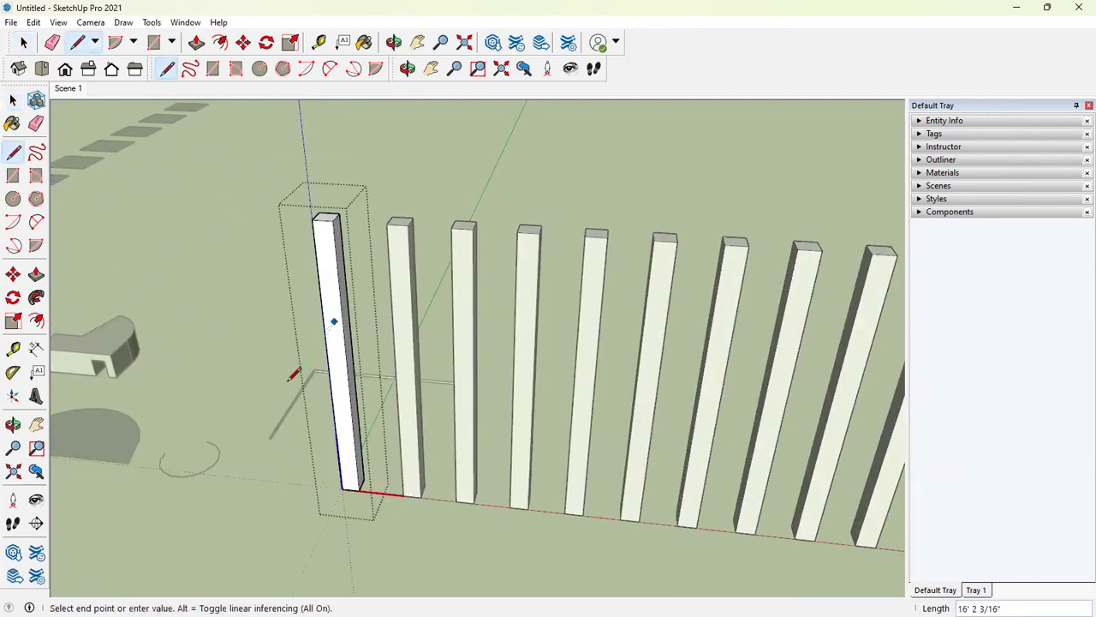
{"action": "middle_click_drag", "start_coordinate": [292, 374], "coordinate": [421, 362]}
{"action": "key", "text": "Escape"}
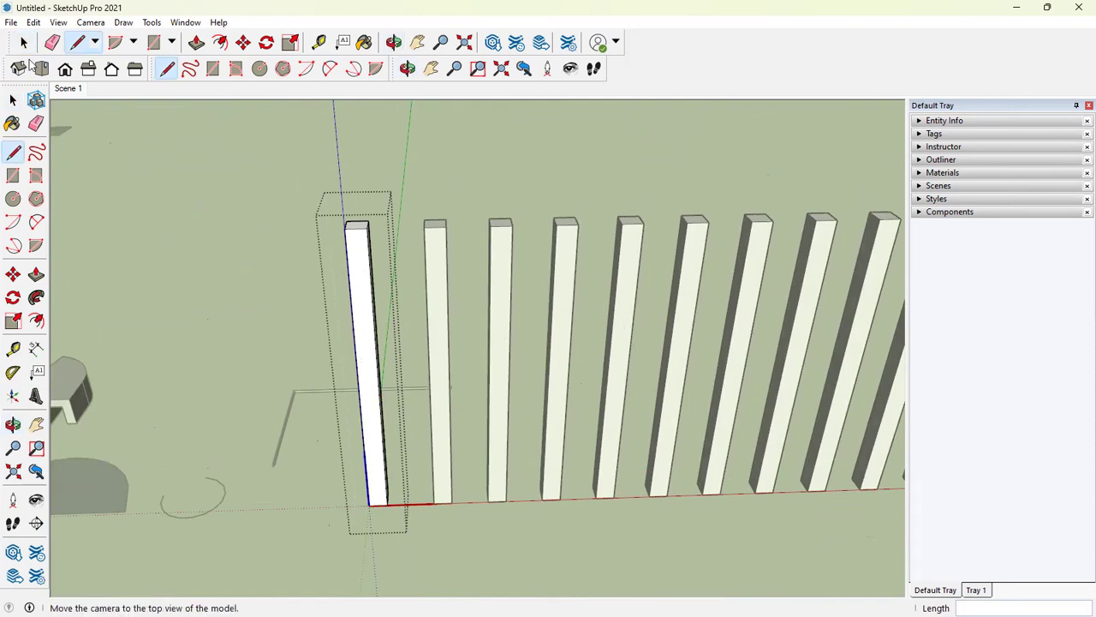
{"action": "left_click", "coordinate": [448, 286]}
{"action": "key", "text": "space"}
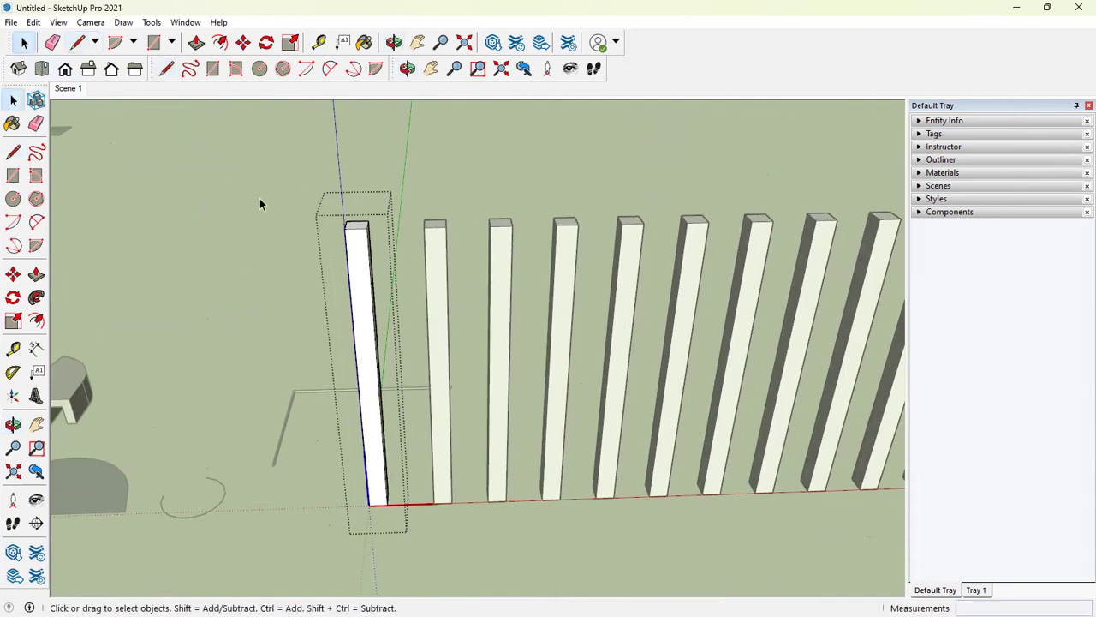
{"action": "left_click", "coordinate": [415, 203]}
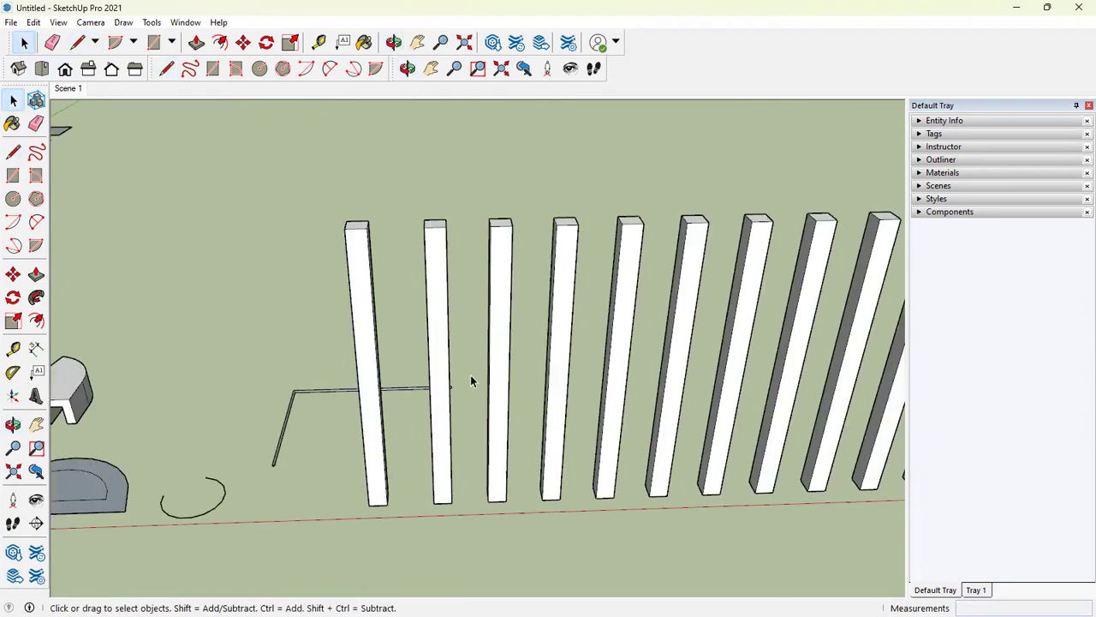
Make the first rafter in the row unique from the other copies.
{"action": "left_click", "coordinate": [359, 267]}
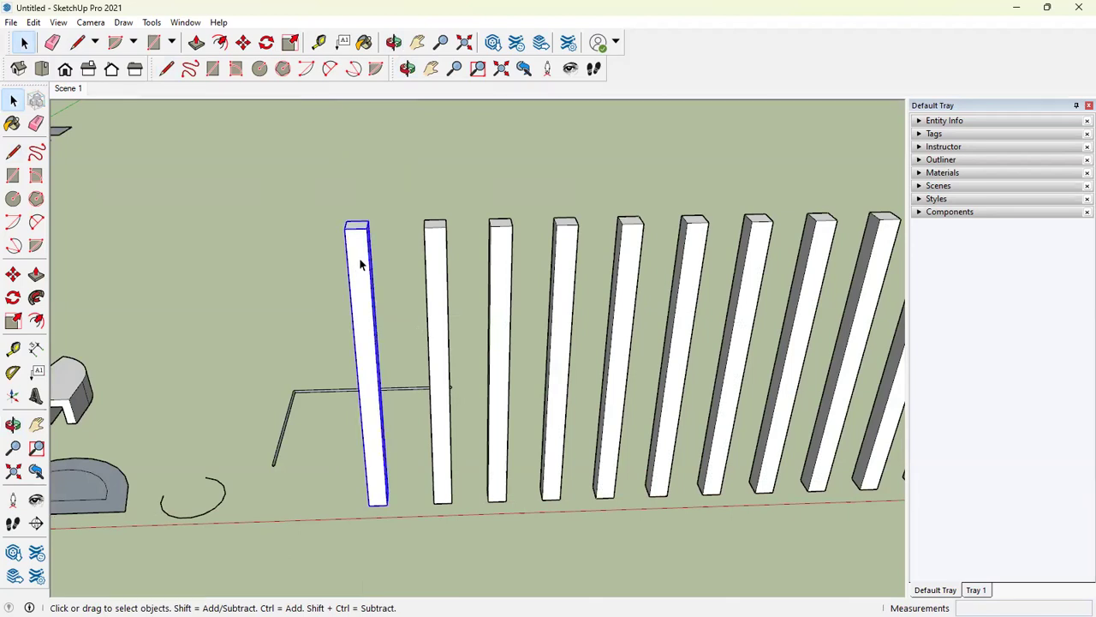
{"action": "right_click", "coordinate": [385, 368]}
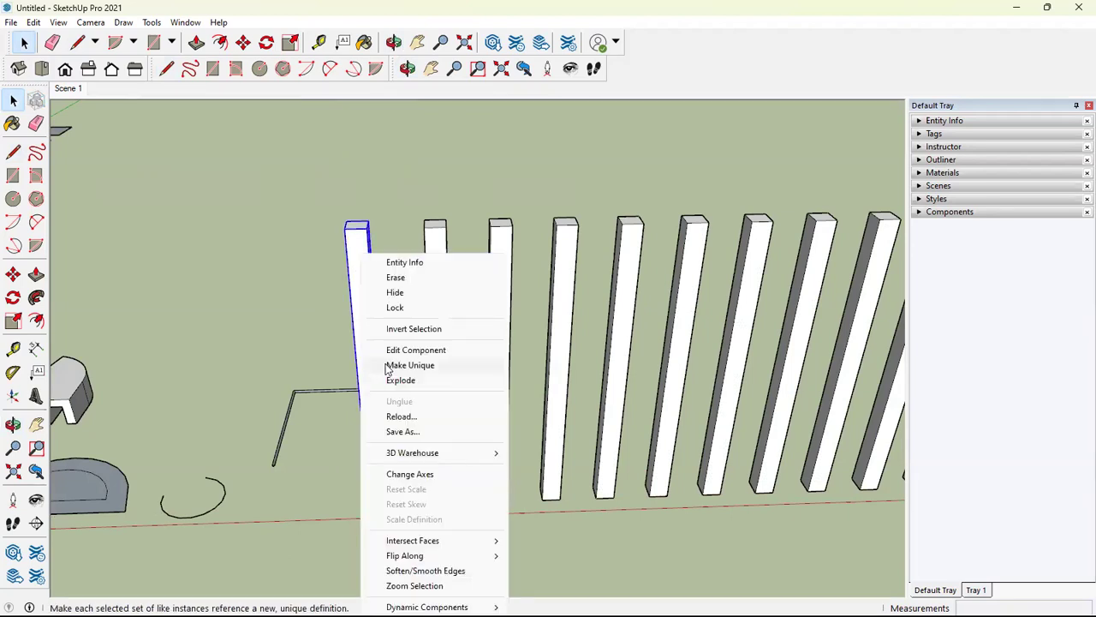
{"action": "left_click", "coordinate": [430, 375]}
Open the first rafter component for editing and pull its top face up well above the tops of the other rafters.
{"action": "double_click", "coordinate": [367, 313]}
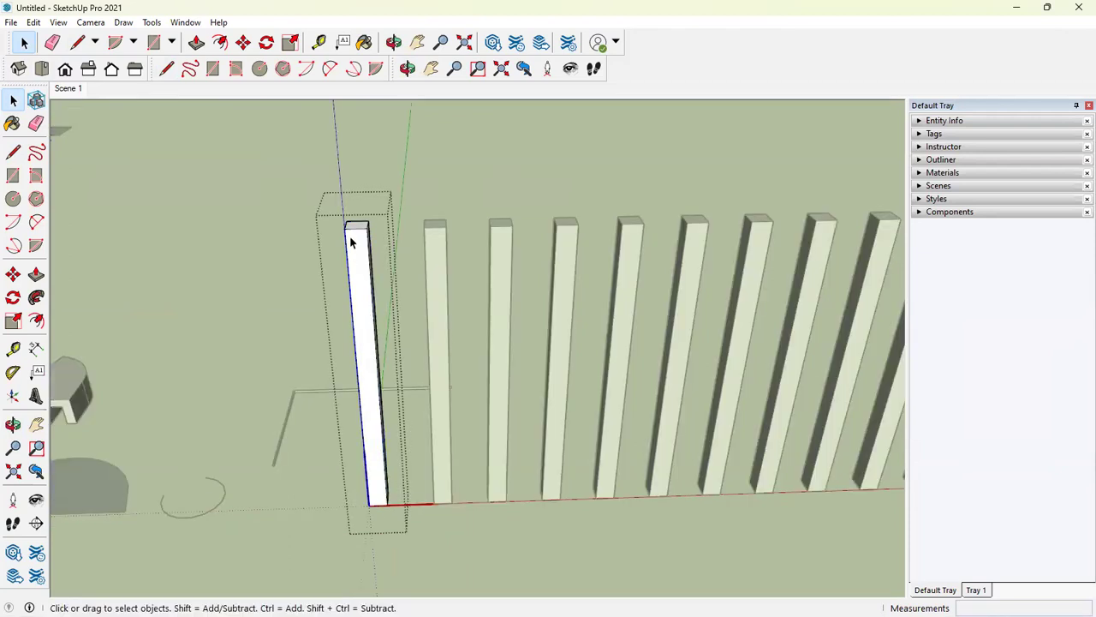
{"action": "left_click", "coordinate": [196, 42]}
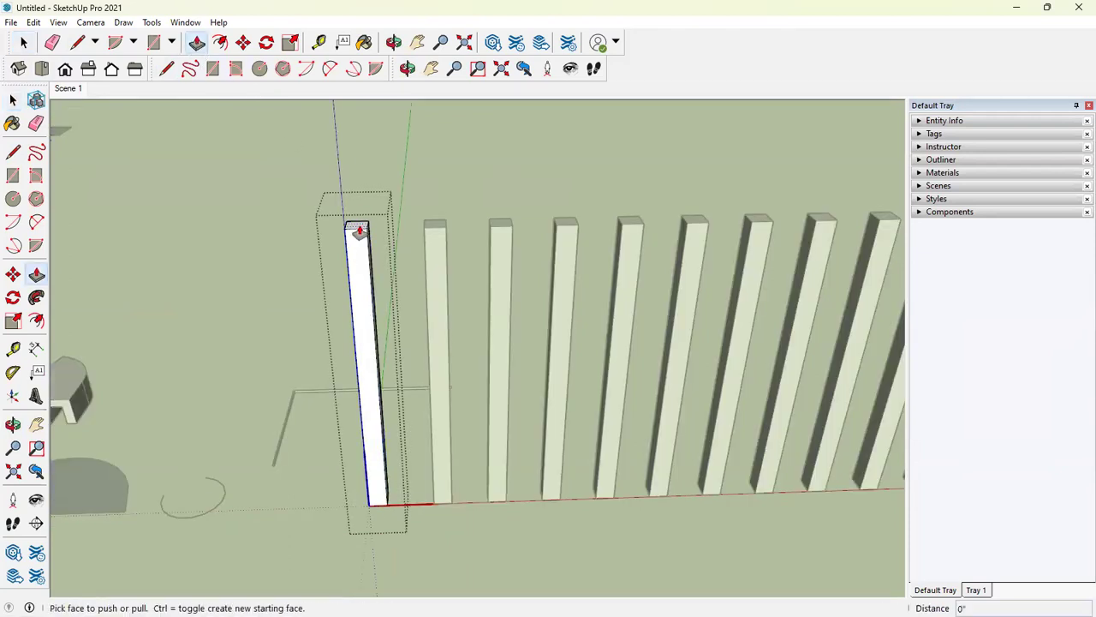
{"action": "left_click", "coordinate": [359, 232]}
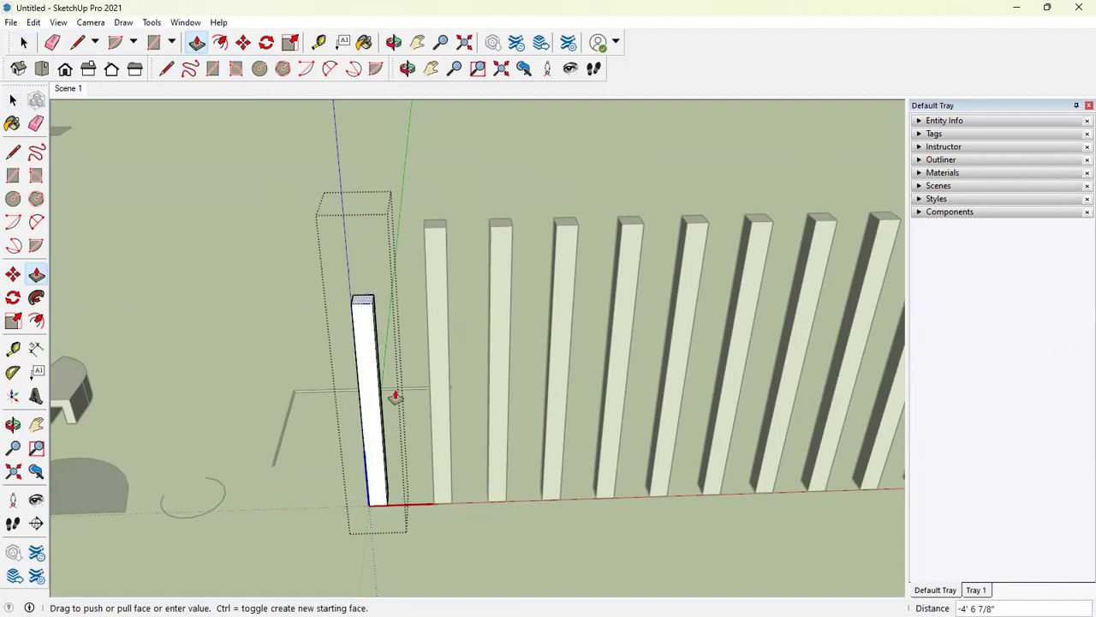
{"action": "left_click", "coordinate": [342, 170]}
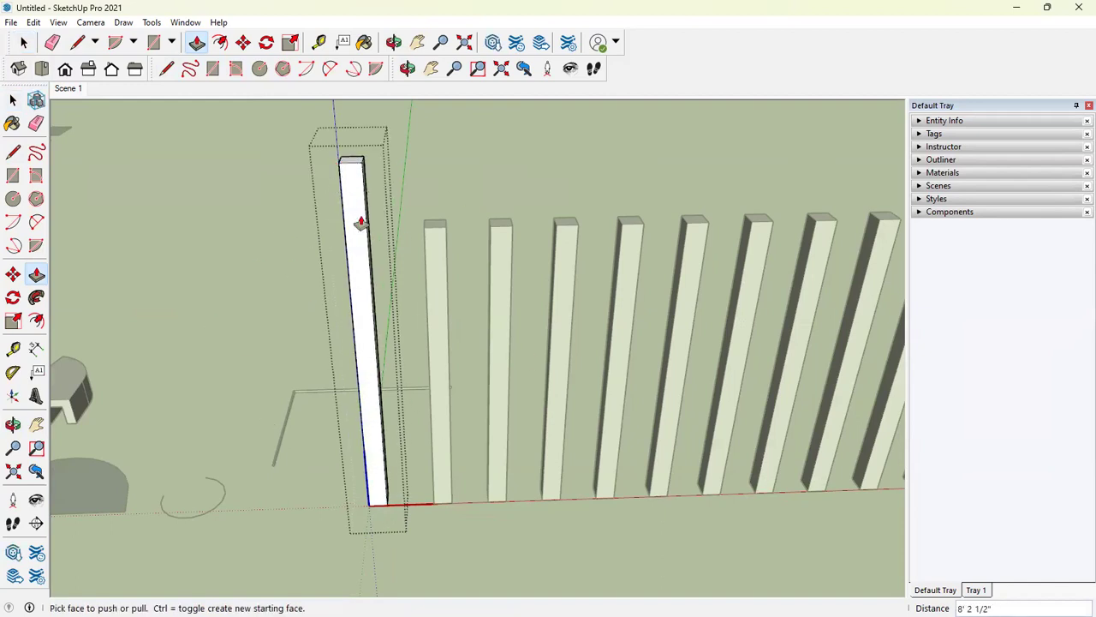
Pull the first rafter's front face out about 23' 10 1/8" and its wide side face about 12' 2 7/8", and close the component.
{"action": "left_click", "coordinate": [360, 220]}
{"action": "left_click", "coordinate": [291, 298]}
{"action": "middle_click_drag", "start_coordinate": [391, 330], "coordinate": [516, 345]}
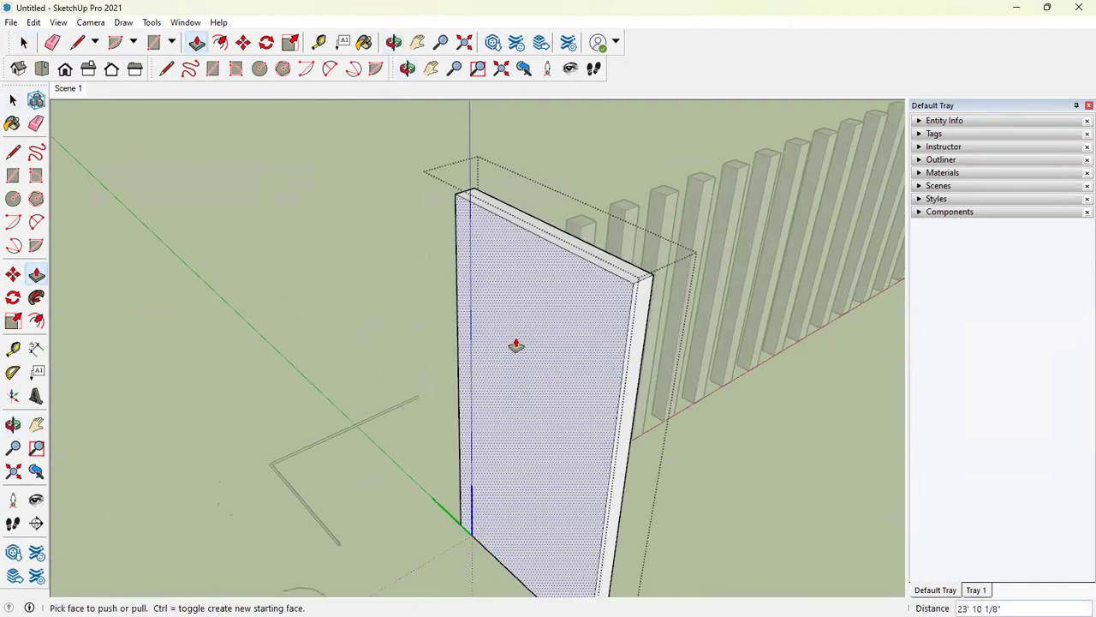
{"action": "left_click", "coordinate": [526, 350]}
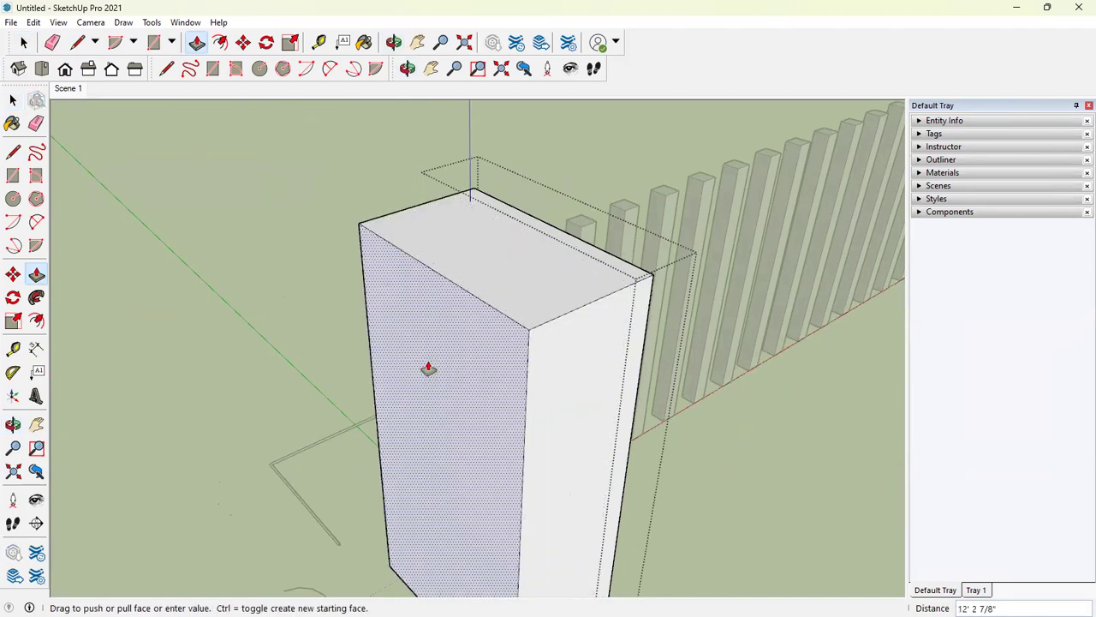
{"action": "left_click", "coordinate": [429, 367]}
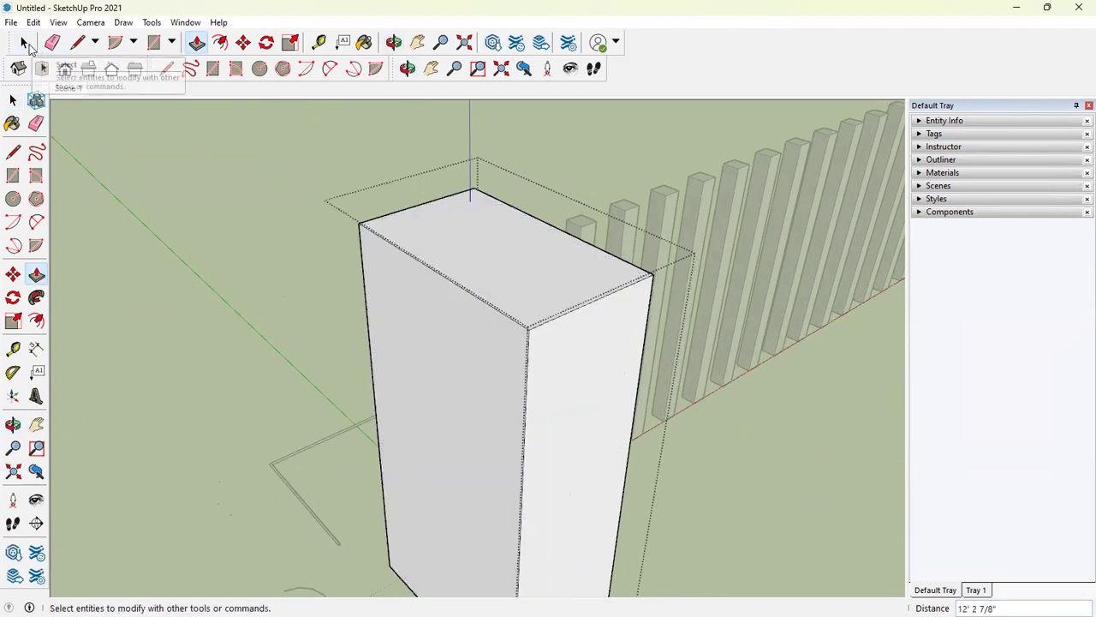
{"action": "left_click", "coordinate": [23, 42]}
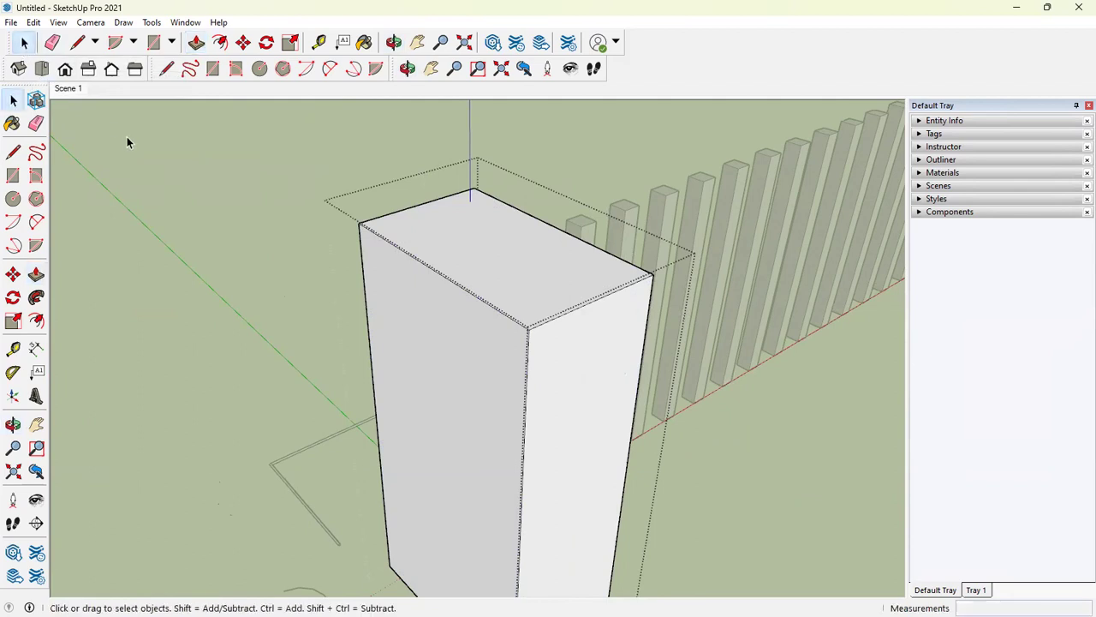
Examine the enlarged first rafter beside the row of rafter copies from several angles, in both wide and closer views.
{"action": "scroll", "coordinate": [333, 232], "scroll_direction": "down", "scroll_amount": 5}
{"action": "middle_click_drag", "start_coordinate": [528, 362], "coordinate": [417, 345]}
{"action": "middle_click_drag", "start_coordinate": [646, 371], "coordinate": [512, 296]}
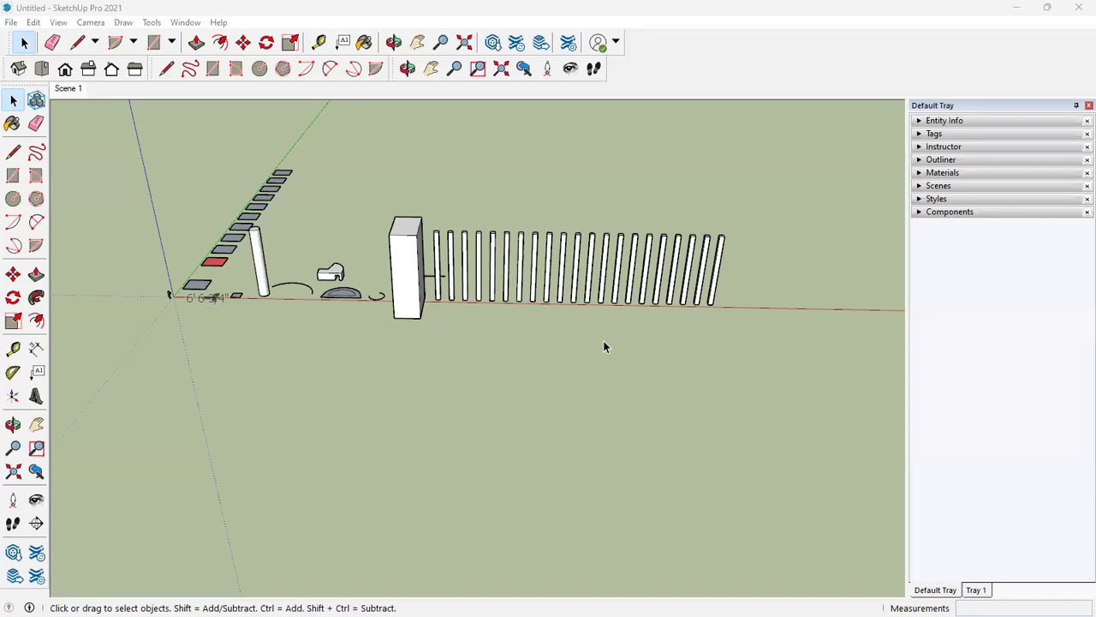
{"action": "middle_click_drag", "start_coordinate": [756, 243], "coordinate": [710, 353]}
{"action": "scroll", "coordinate": [737, 355], "scroll_direction": "down", "scroll_amount": 3}
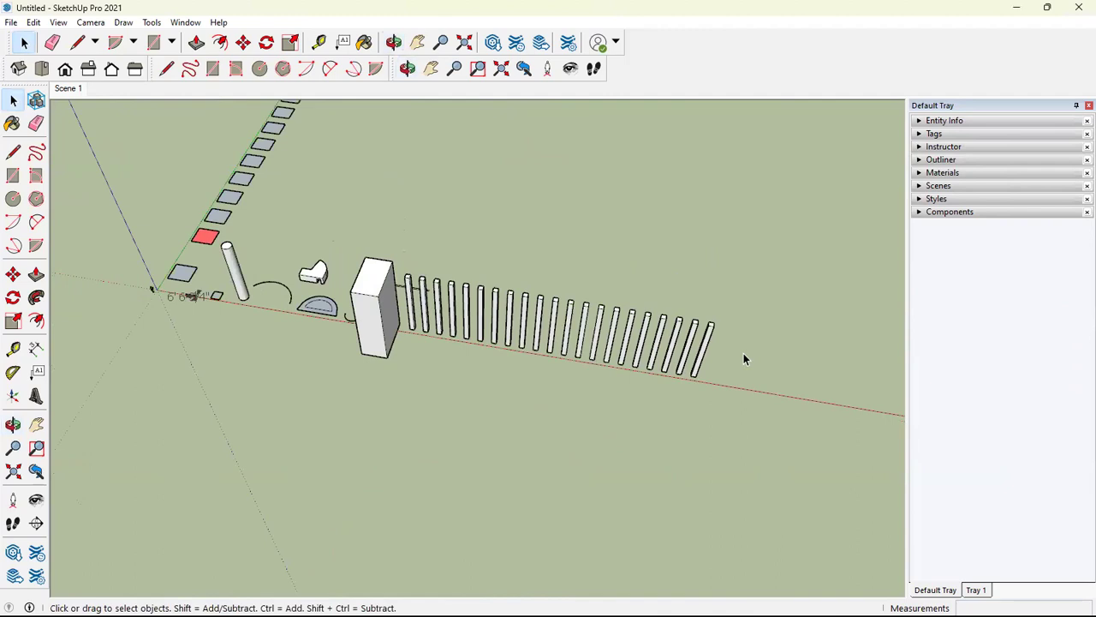
{"action": "middle_click_drag", "start_coordinate": [656, 305], "coordinate": [431, 322]}
{"action": "scroll", "coordinate": [431, 322], "scroll_direction": "up", "scroll_amount": 3}
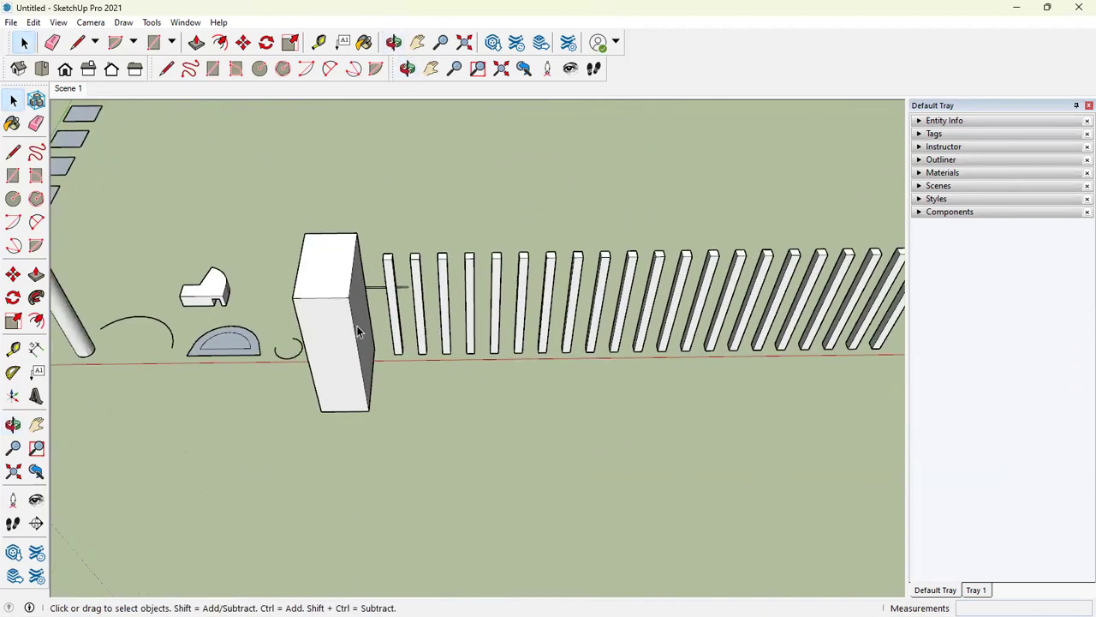
{"action": "scroll", "coordinate": [386, 324], "scroll_direction": "down", "scroll_amount": 3}
{"action": "scroll", "coordinate": [371, 333], "scroll_direction": "up", "scroll_amount": 1}
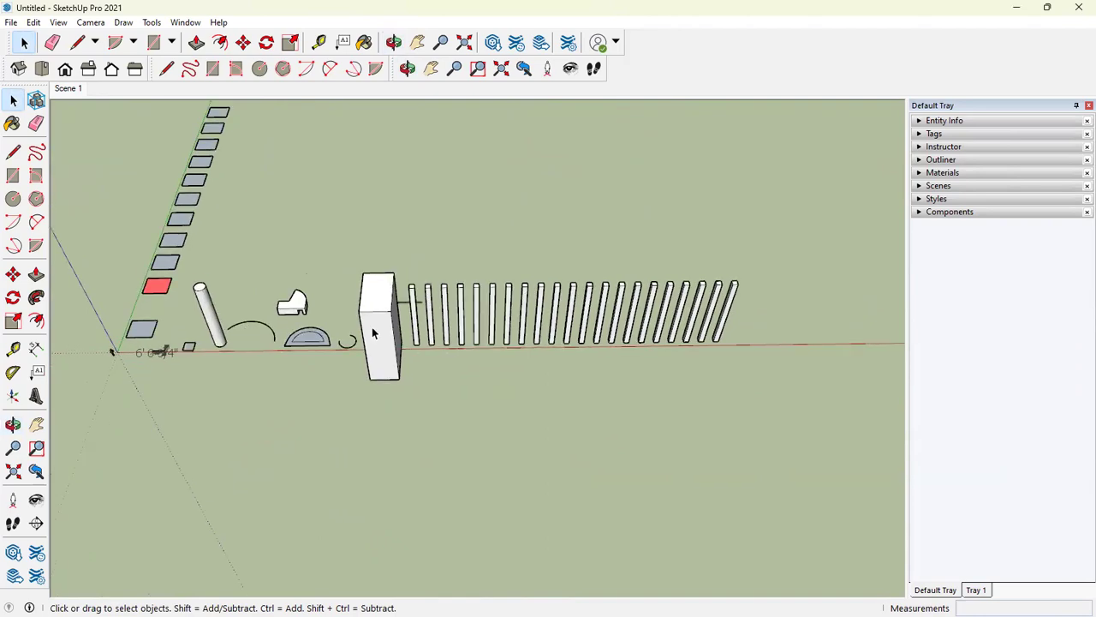
{"action": "scroll", "coordinate": [448, 347], "scroll_direction": "up", "scroll_amount": 3}
{"action": "middle_click_drag", "start_coordinate": [573, 350], "coordinate": [587, 269]}
{"action": "scroll", "coordinate": [456, 287], "scroll_direction": "down", "scroll_amount": 3}
{"action": "scroll", "coordinate": [465, 289], "scroll_direction": "up", "scroll_amount": 2}
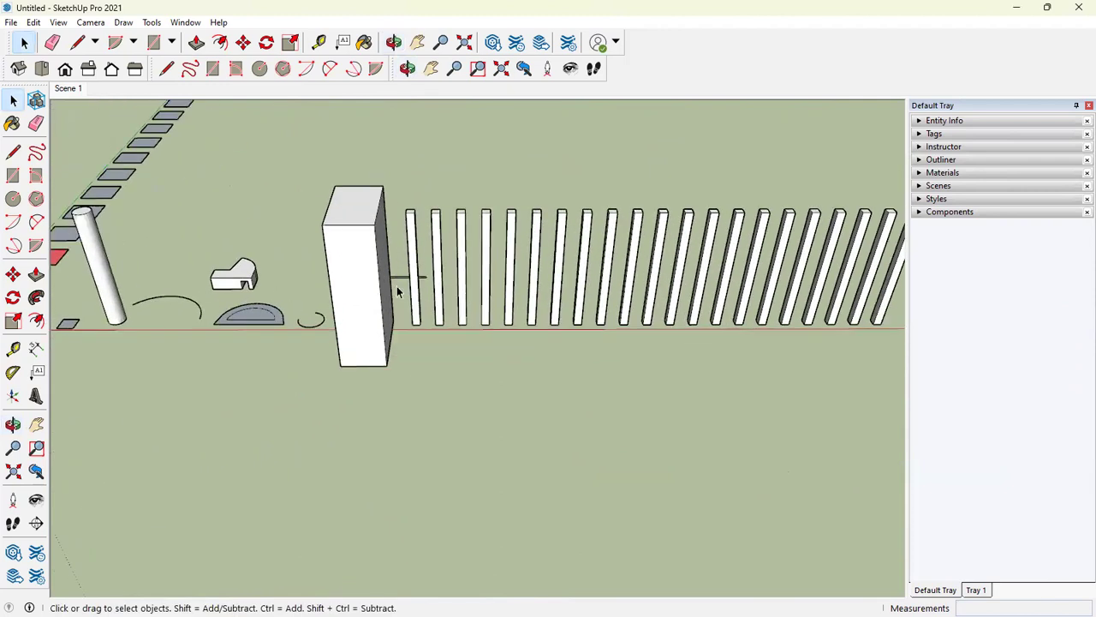